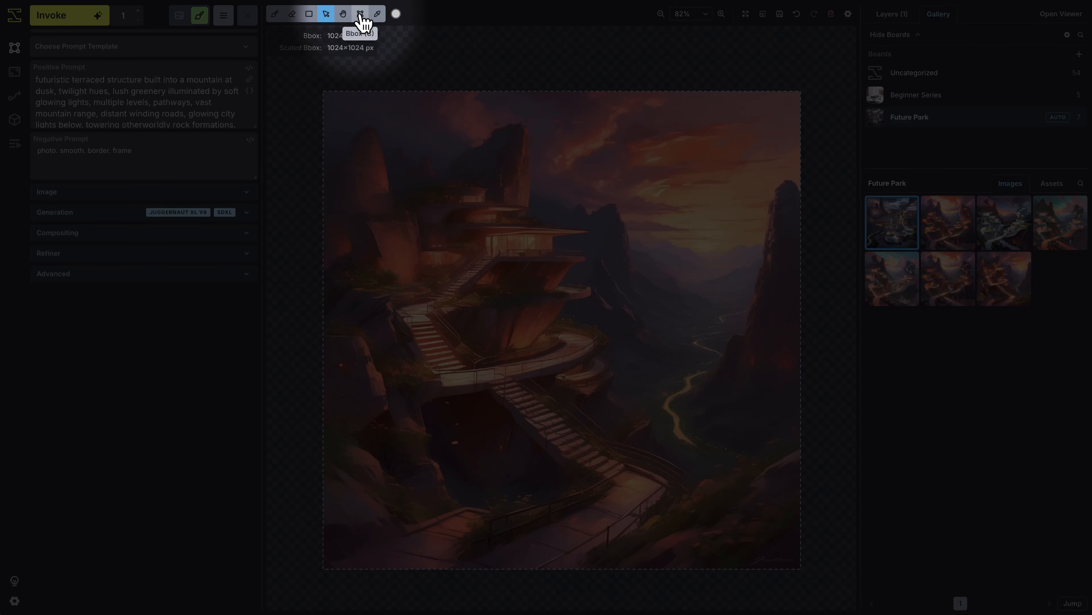
# Resize the bounding box to 768×768 px, move it around the image, and restore it to 1024×1024 px
pyautogui.click(360, 16)
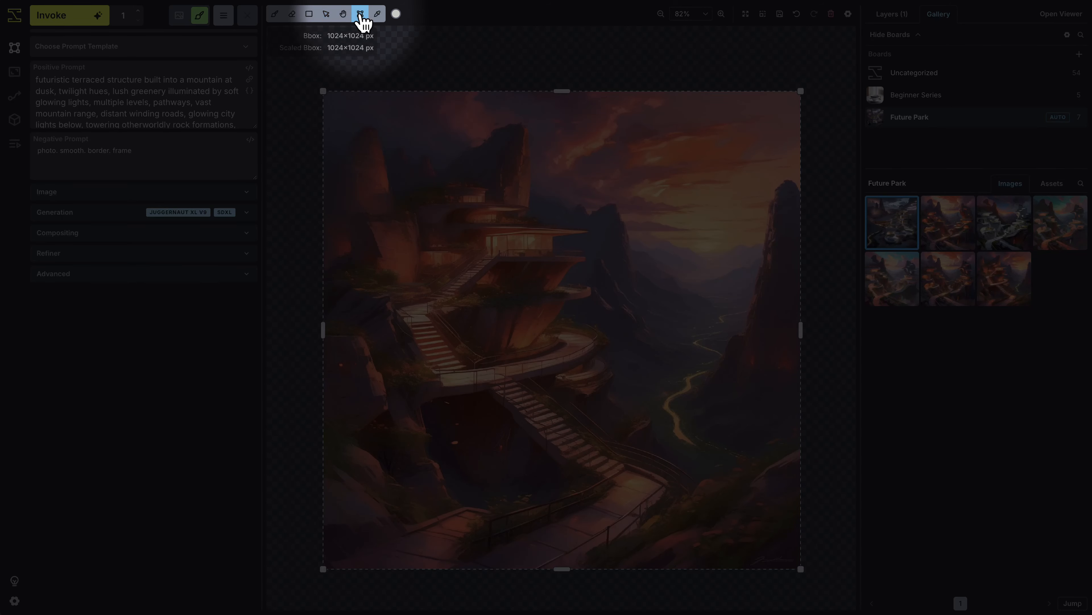
pyautogui.moveTo(334, 103); pyautogui.dragTo(430, 214)
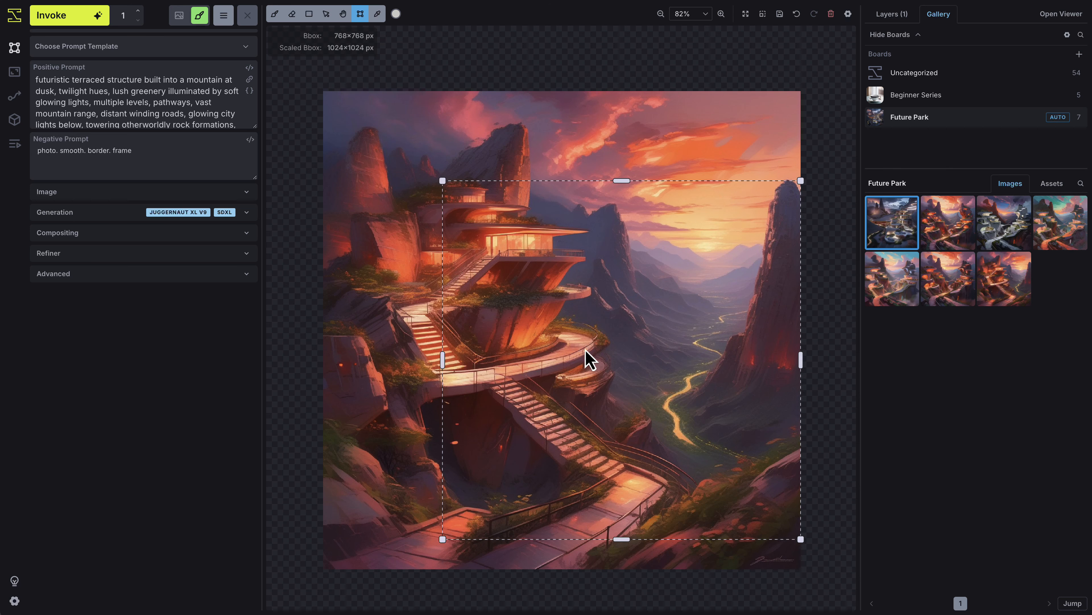
pyautogui.moveTo(587, 361); pyautogui.dragTo(521, 378)
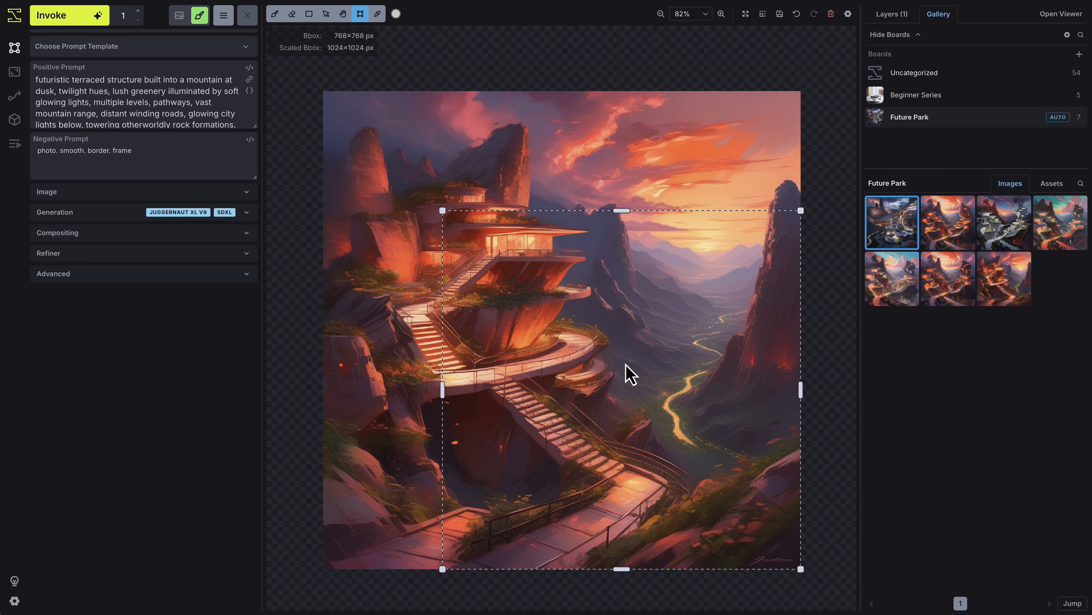
pyautogui.moveTo(627, 373); pyautogui.dragTo(614, 264)
pyautogui.moveTo(507, 264); pyautogui.dragTo(496, 265)
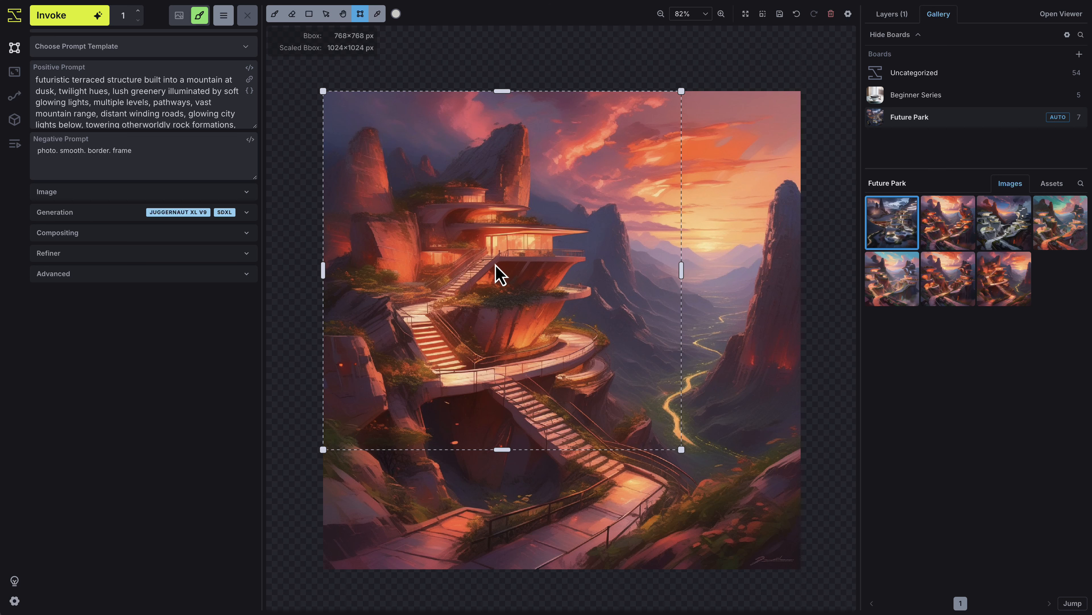
pyautogui.moveTo(681, 450); pyautogui.dragTo(806, 572)
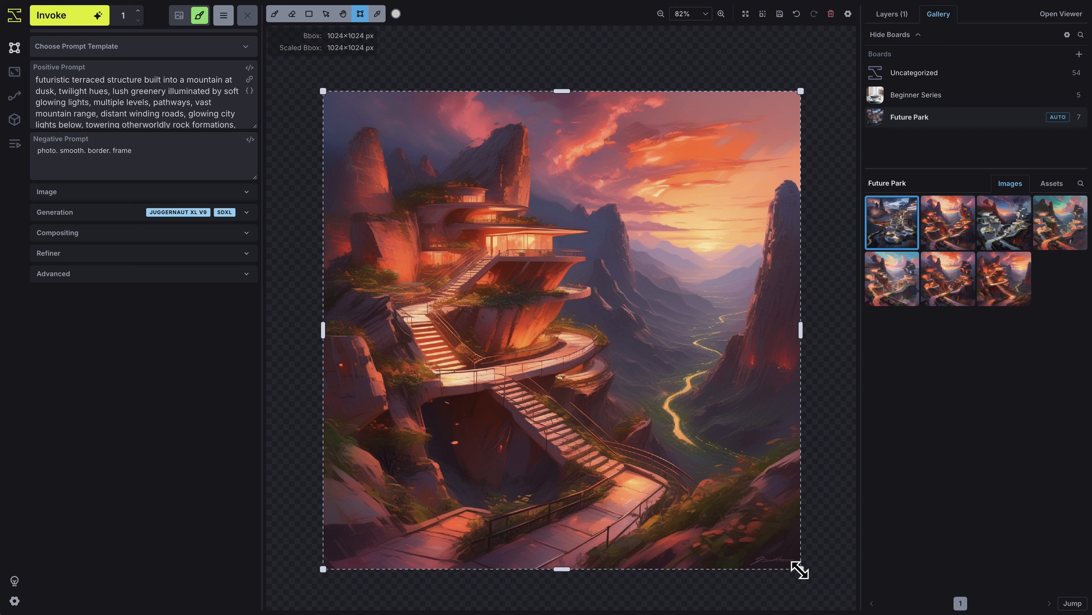
# Reduce the bounding box to 256×256 px over the upper staircase and generate that region
pyautogui.moveTo(795, 568); pyautogui.dragTo(419, 219)
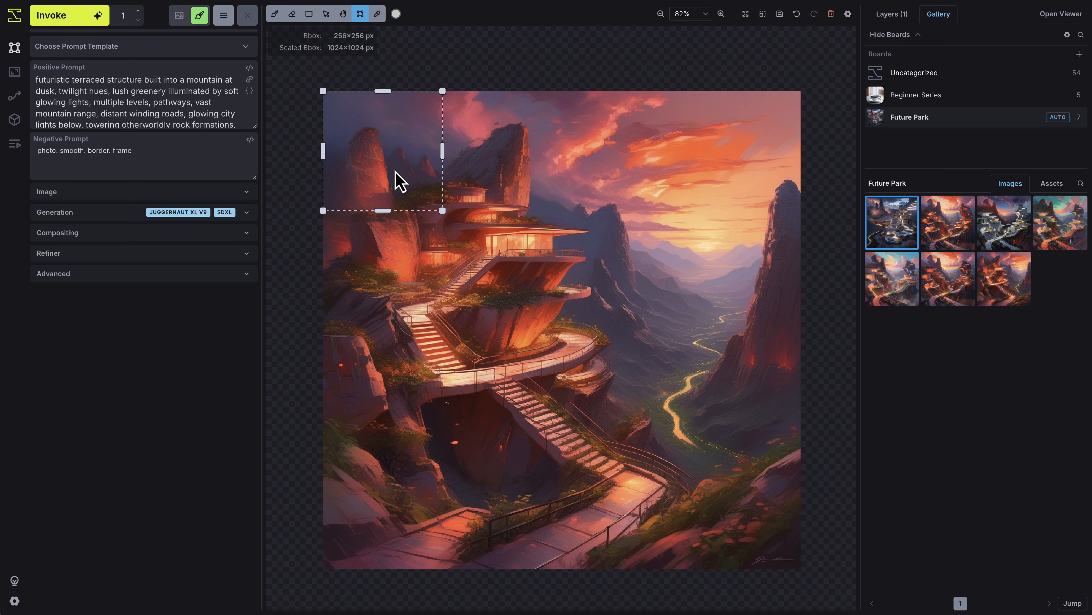
pyautogui.moveTo(402, 179); pyautogui.dragTo(460, 339)
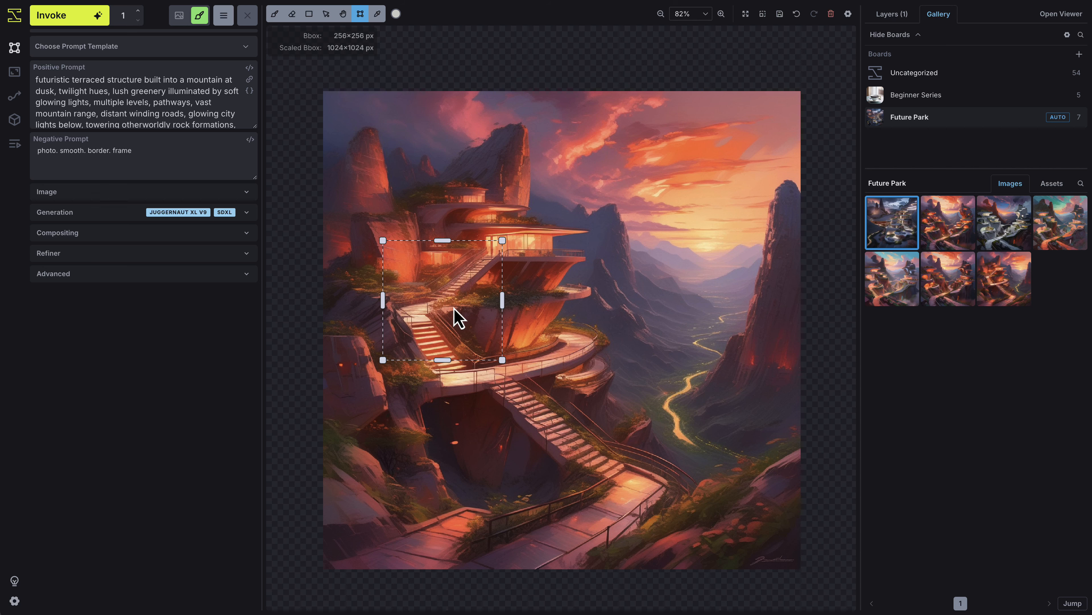
pyautogui.click(89, 18)
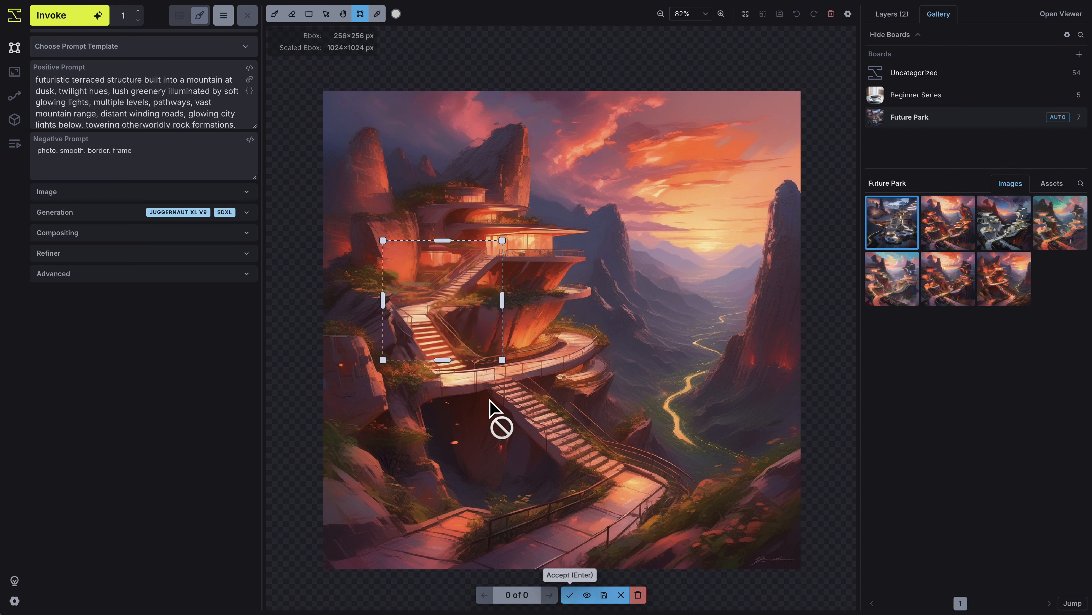
# Move the bounding box over the distant valley beneath the sunset, and generate and accept four results
pyautogui.moveTo(443, 335); pyautogui.dragTo(666, 298)
pyautogui.click(88, 18)
pyautogui.click(571, 596)
pyautogui.click(70, 19)
pyautogui.click(571, 596)
pyautogui.click(46, 19)
pyautogui.click(576, 598)
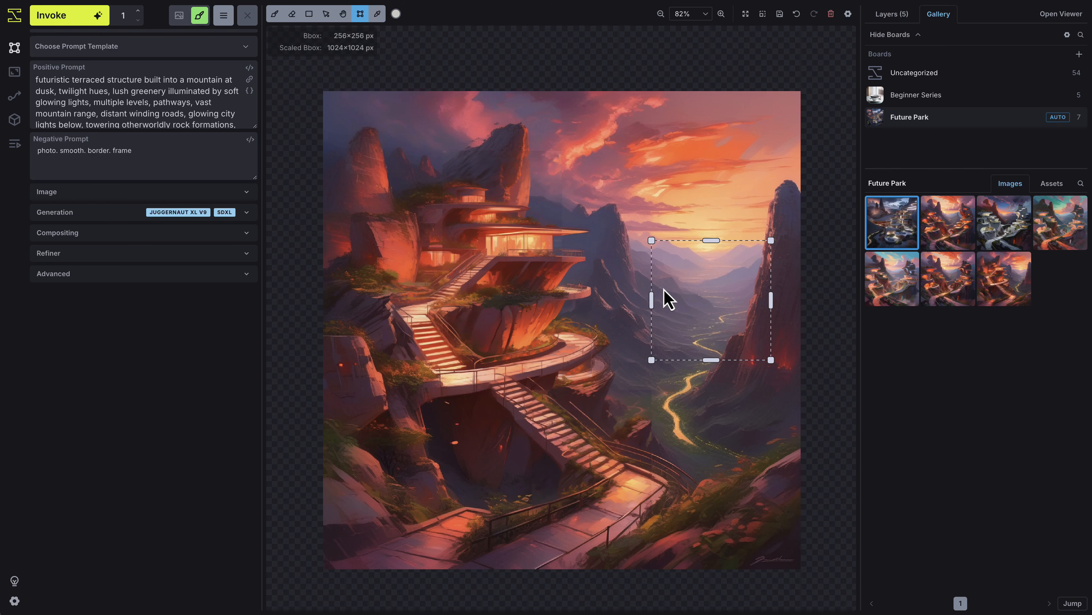
pyautogui.click(60, 16)
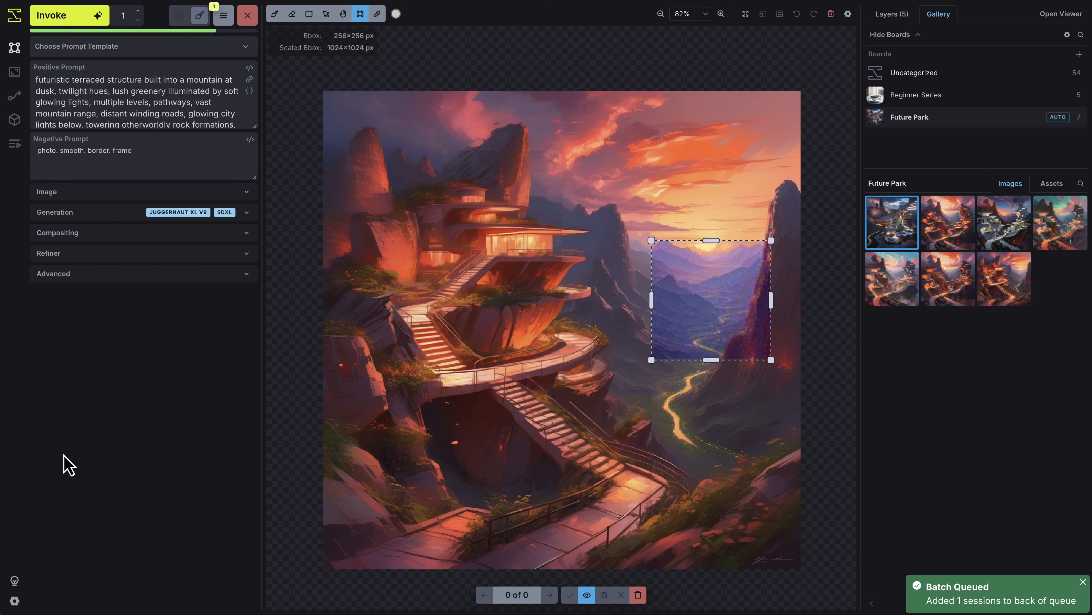
pyautogui.click(572, 599)
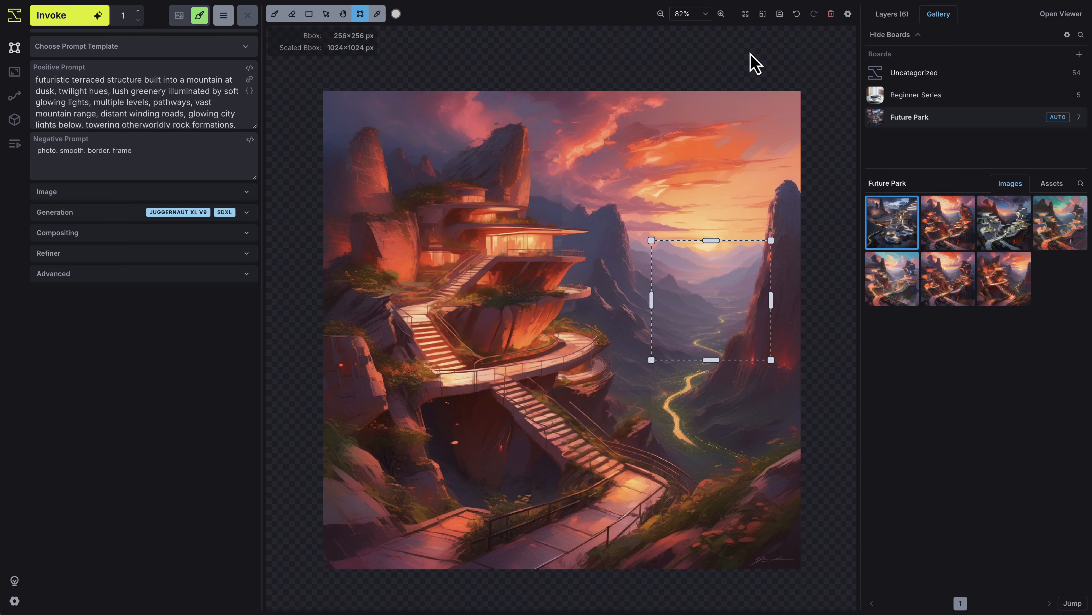
# Fit the view and the bounding box to the layers, and save the canvas to the gallery
pyautogui.click(745, 14)
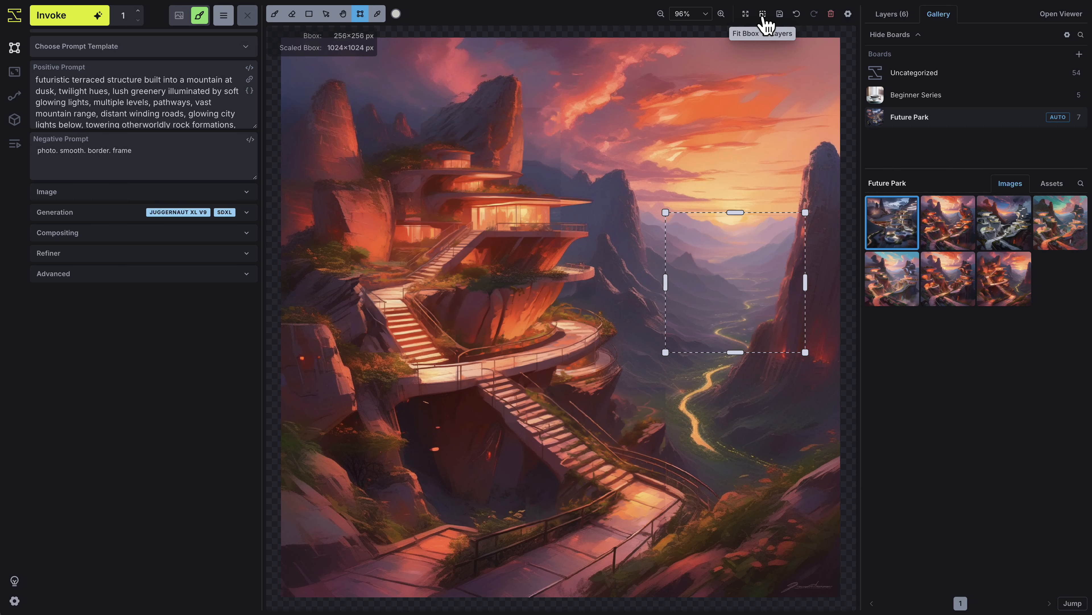
pyautogui.click(763, 13)
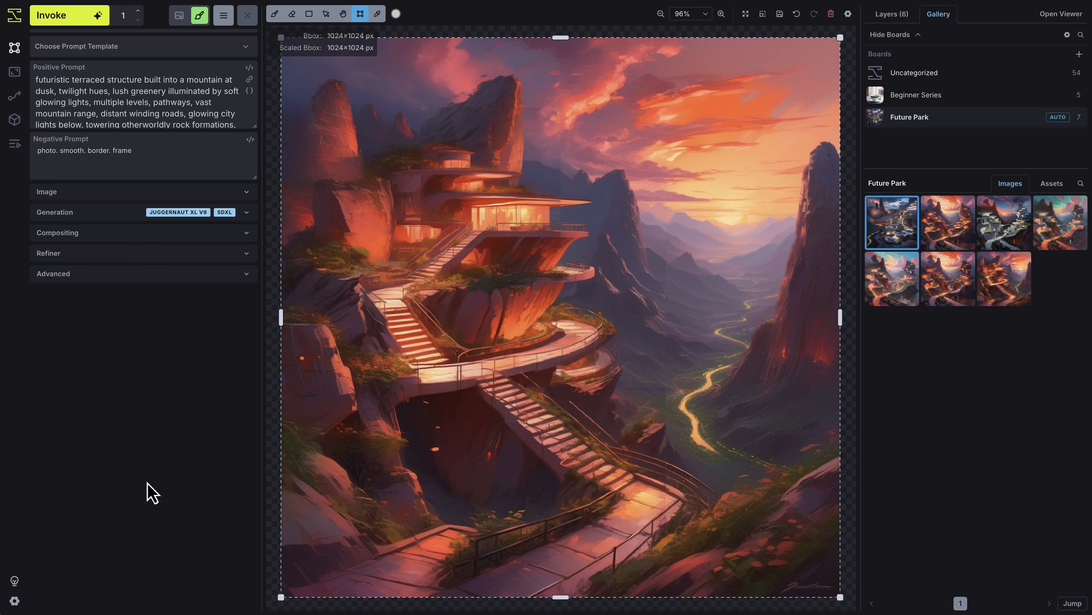
pyautogui.click(780, 15)
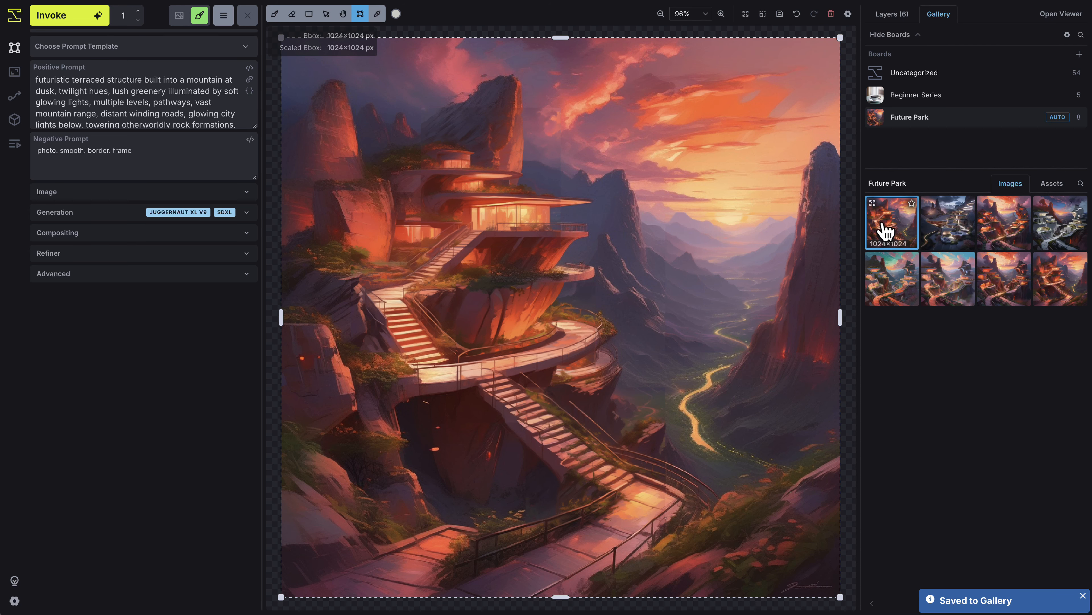
pyautogui.click(885, 232)
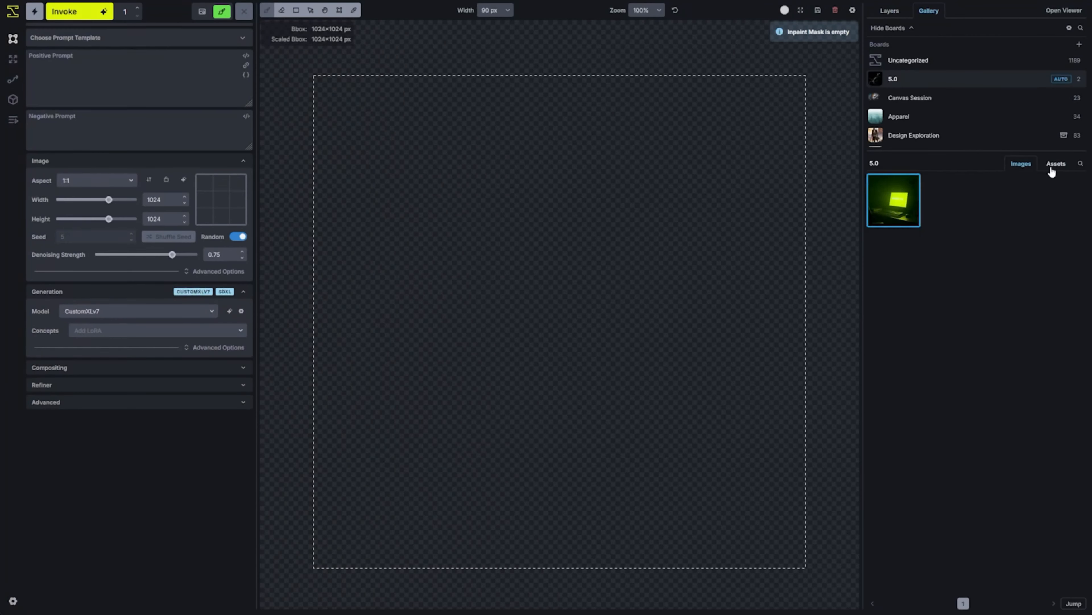
# Place the line sketch from the 5.0 board's assets onto the empty canvas as a control layer
pyautogui.click(1054, 165)
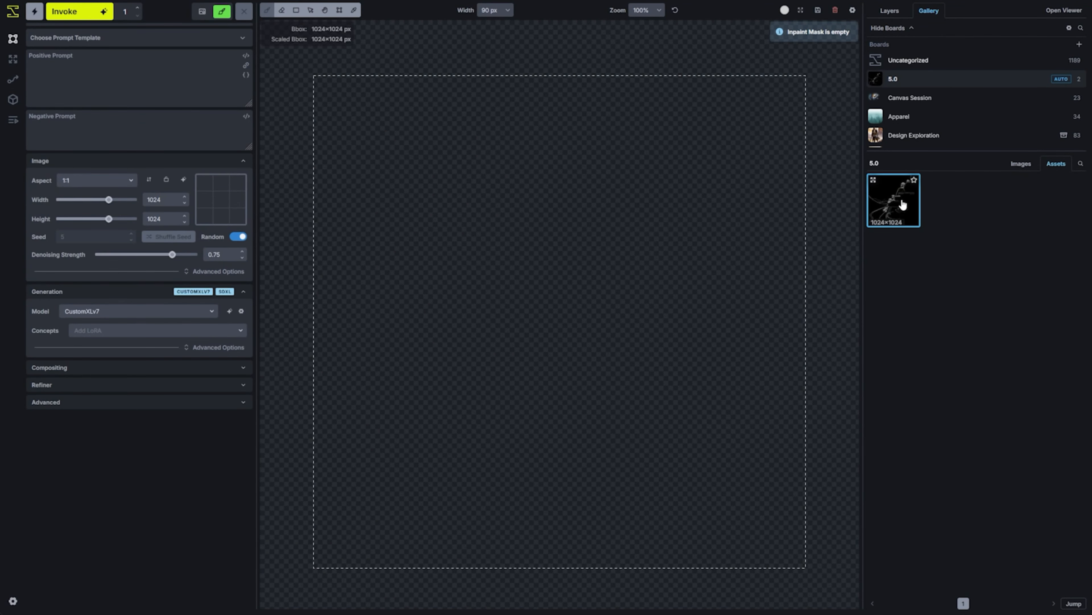
pyautogui.moveTo(902, 204)
pyautogui.mouseDown()
pyautogui.moveTo(701, 219)
pyautogui.moveTo(555, 280)
pyautogui.moveTo(503, 420)
pyautogui.moveTo(608, 223)
pyautogui.mouseUp()
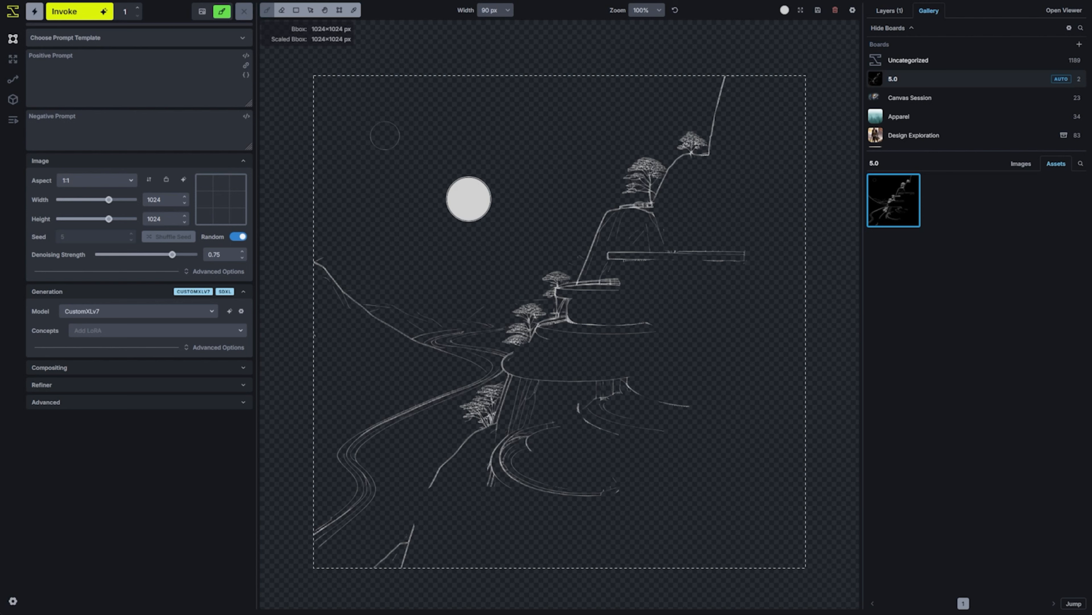
# Sketch a tall mountain peak with lower ridges behind the road on the control layer, using a 1 px brush
pyautogui.press('[')
pyautogui.press('[')
pyautogui.press('[')
pyautogui.press('[')
pyautogui.press('[')
pyautogui.press('[')
pyautogui.press('[')
pyautogui.press('[')
pyautogui.press('[')
pyautogui.press('[')
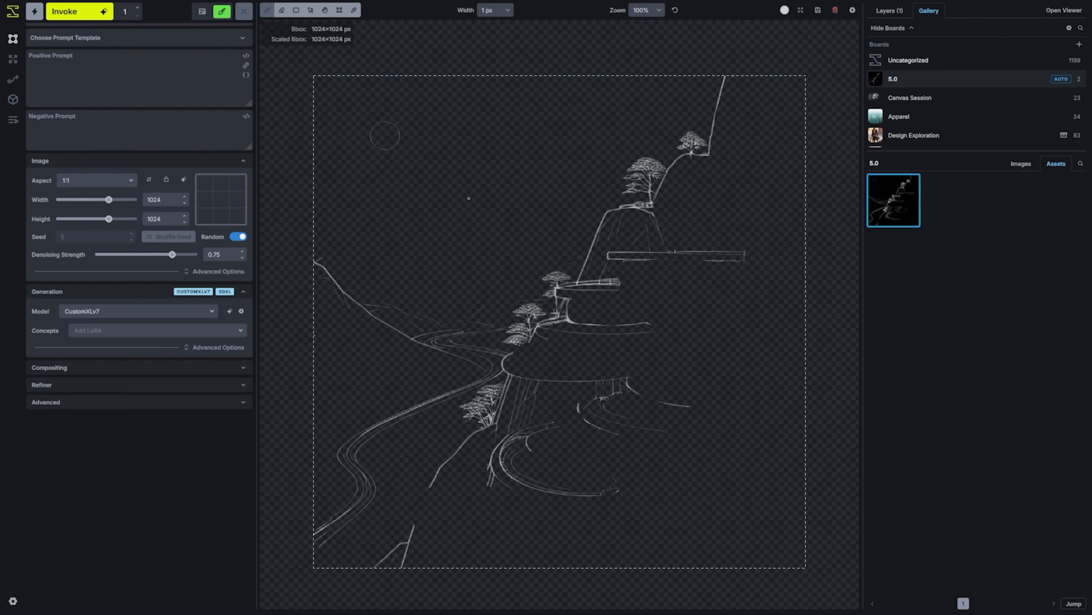
pyautogui.click(890, 11)
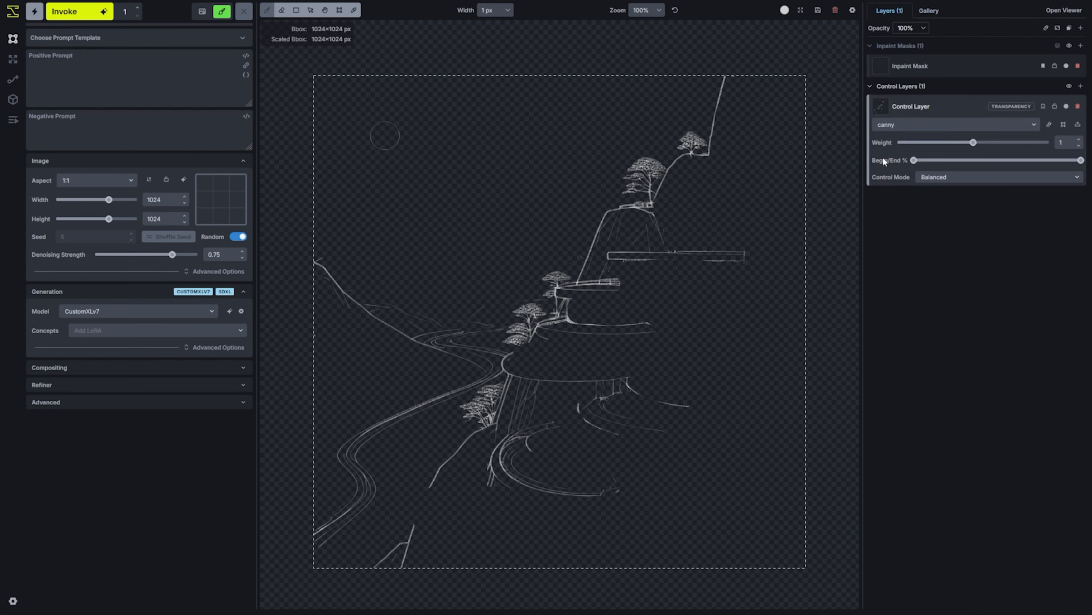
pyautogui.moveTo(336, 275)
pyautogui.mouseDown()
pyautogui.moveTo(359, 258)
pyautogui.moveTo(410, 257)
pyautogui.moveTo(425, 223)
pyautogui.moveTo(489, 225)
pyautogui.mouseUp()
pyautogui.moveTo(447, 215)
pyautogui.mouseDown()
pyautogui.moveTo(474, 223)
pyautogui.moveTo(461, 177)
pyautogui.moveTo(510, 129)
pyautogui.mouseUp()
pyautogui.moveTo(495, 114)
pyautogui.mouseDown()
pyautogui.moveTo(568, 200)
pyautogui.moveTo(574, 226)
pyautogui.moveTo(596, 231)
pyautogui.mouseUp()
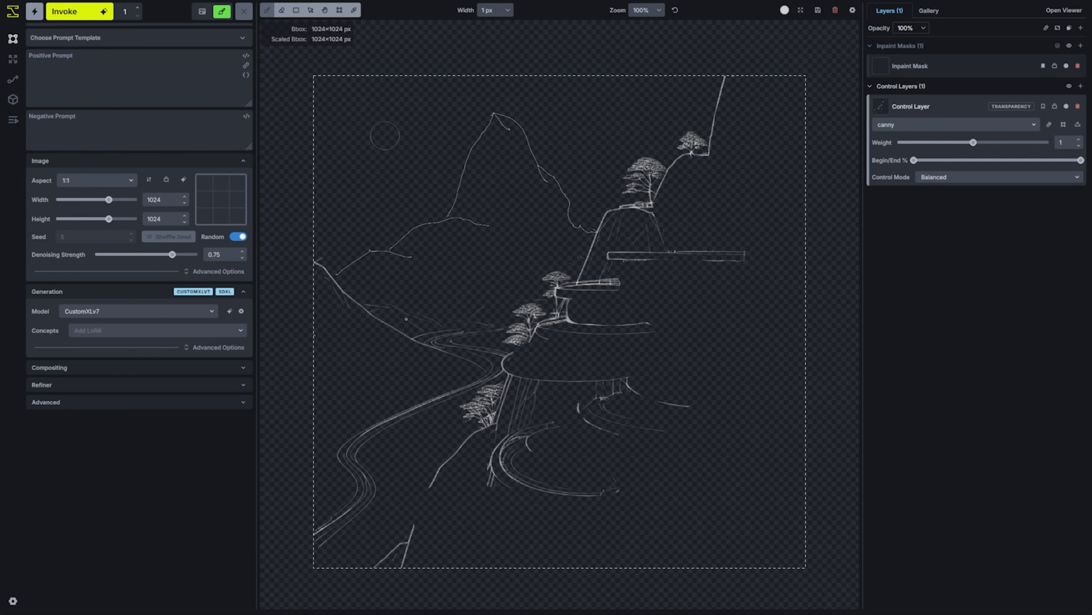
# Sketch arches beside the winding road in the foreground and set the eraser width to 158 px
pyautogui.moveTo(378, 448)
pyautogui.mouseDown()
pyautogui.moveTo(381, 475)
pyautogui.moveTo(408, 426)
pyautogui.moveTo(431, 444)
pyautogui.moveTo(458, 412)
pyautogui.mouseUp()
pyautogui.hotkey('ctrl', 'z')
pyautogui.click(282, 11)
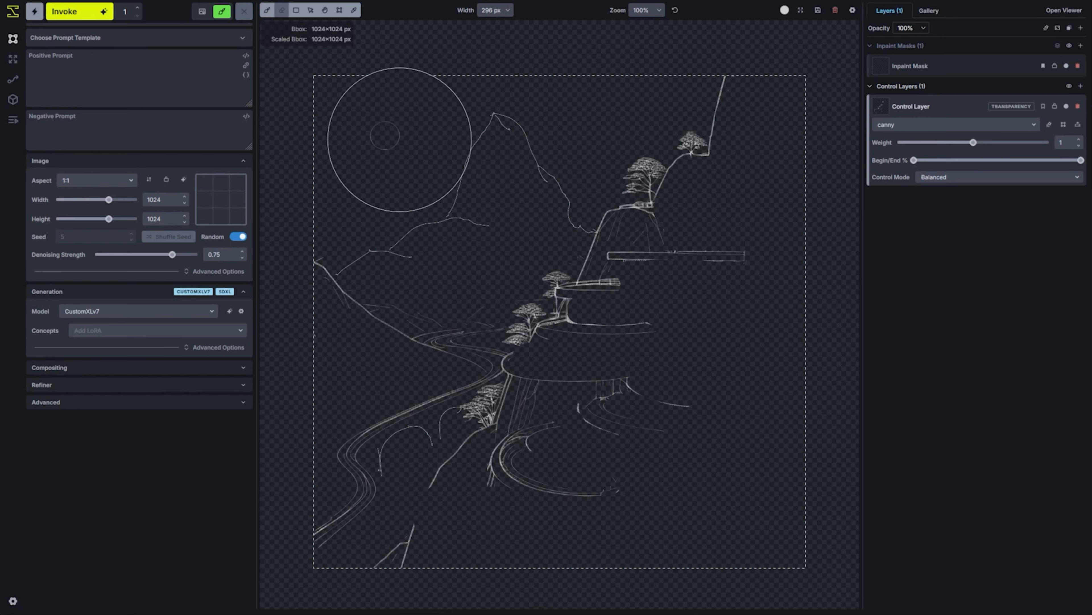
pyautogui.scroll(-7, 400, 140)
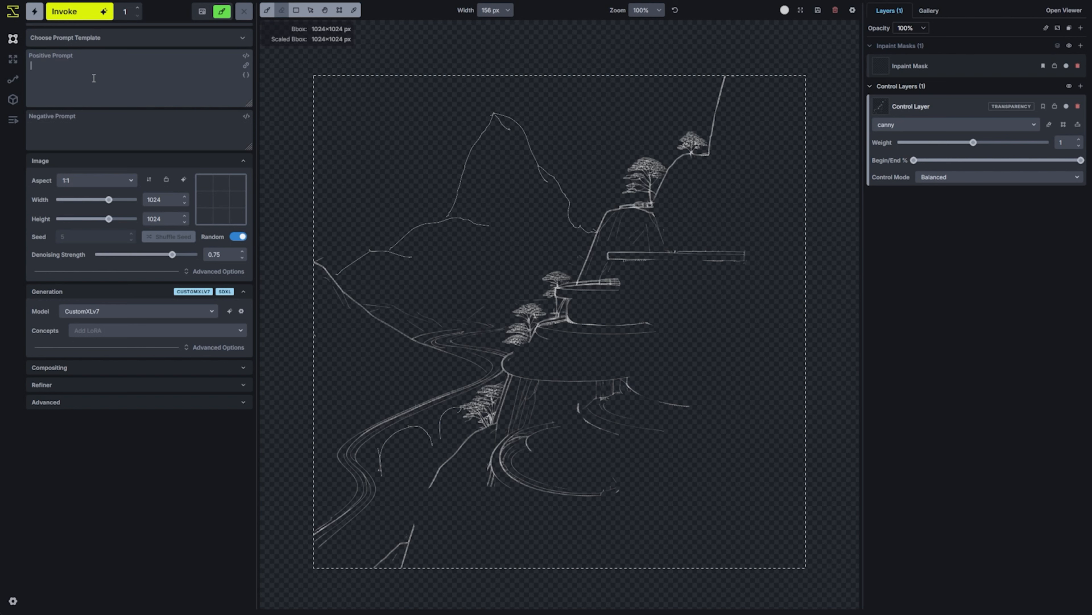
# Enter the prompt for a futuristic terraced structure built into a mountain at dusk and generate it with the Environment Art template
pyautogui.write('futuristic terraced structure built into a mountain at dusk, twilight hues, lush greenery illuminated by soft glowing lights, multiple levels, pathways, vast mountain range, distant winding roads, glowing city lights in the distance, towering otherworldly rock formations')
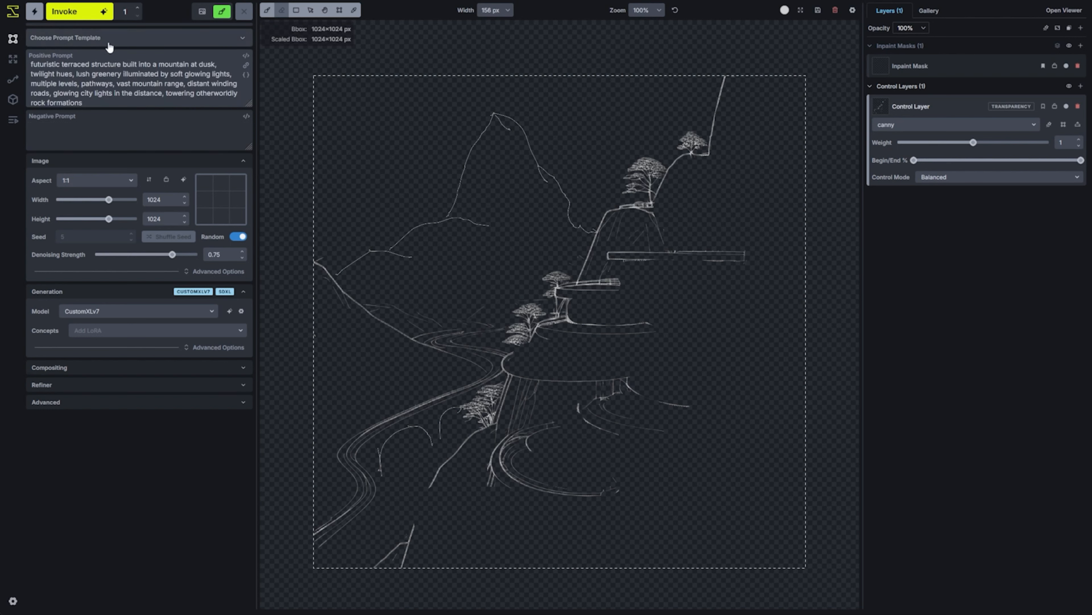
pyautogui.click(125, 42)
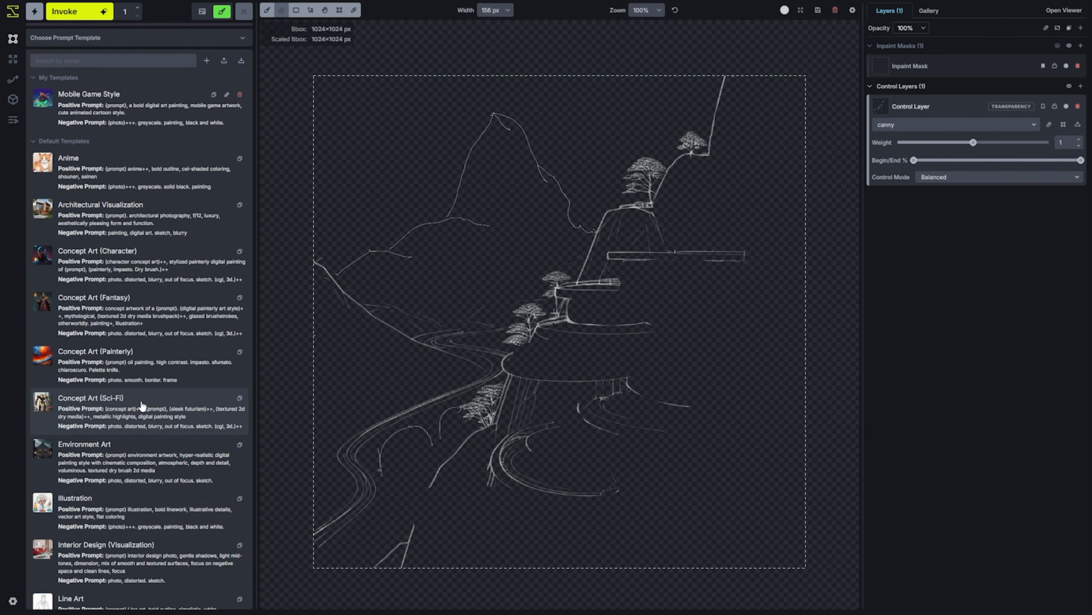
pyautogui.scroll(-4, 154, 475)
pyautogui.click(115, 303)
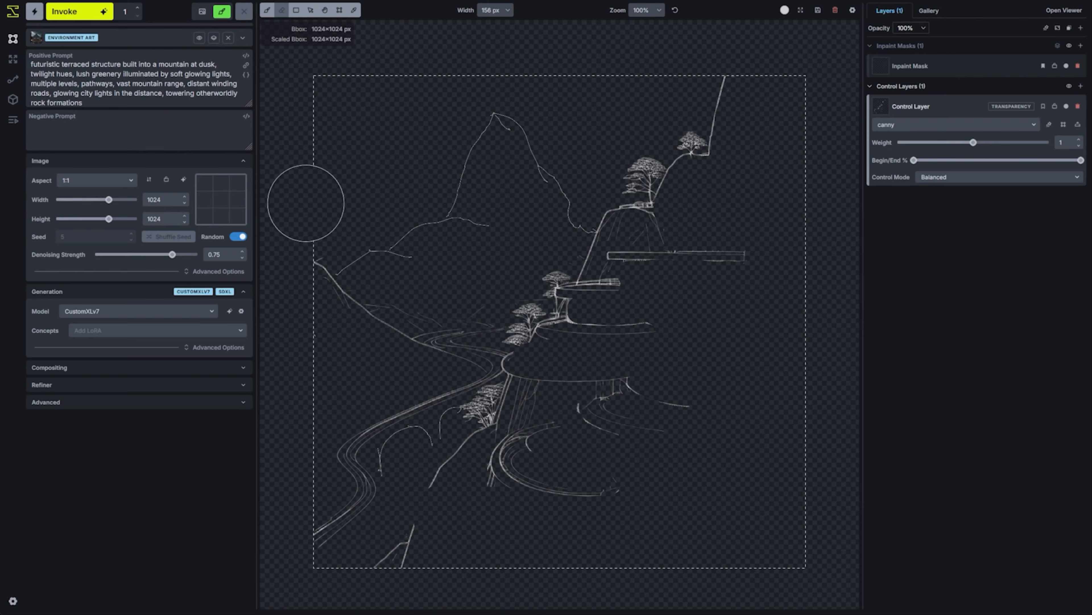
pyautogui.click(89, 12)
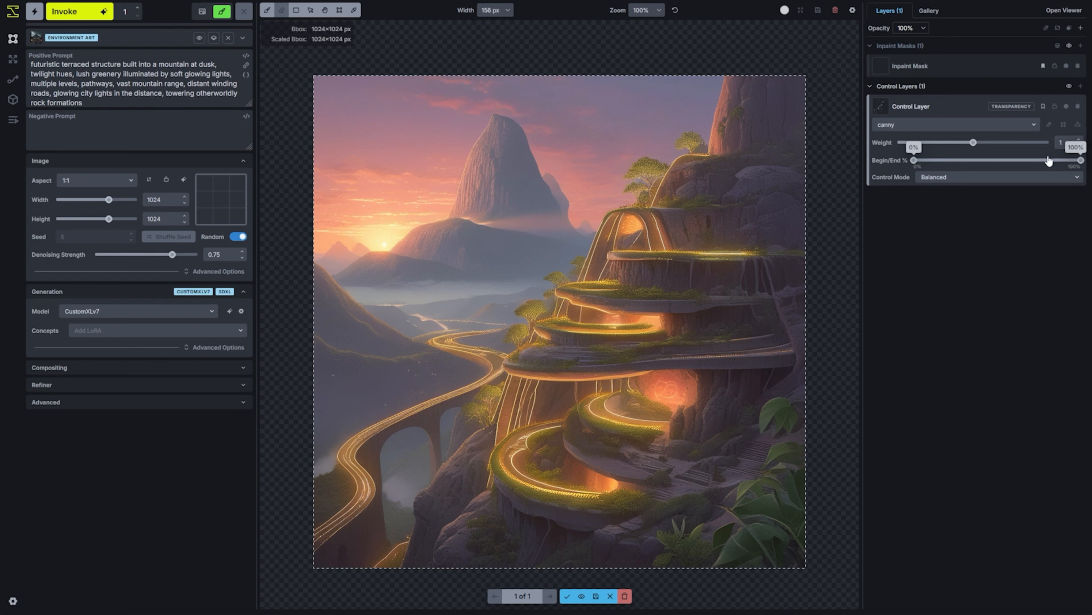
# Set the control layer's end percentage to 85% and weight to 0.95, and generate another image
pyautogui.moveTo(1081, 161); pyautogui.dragTo(1056, 164)
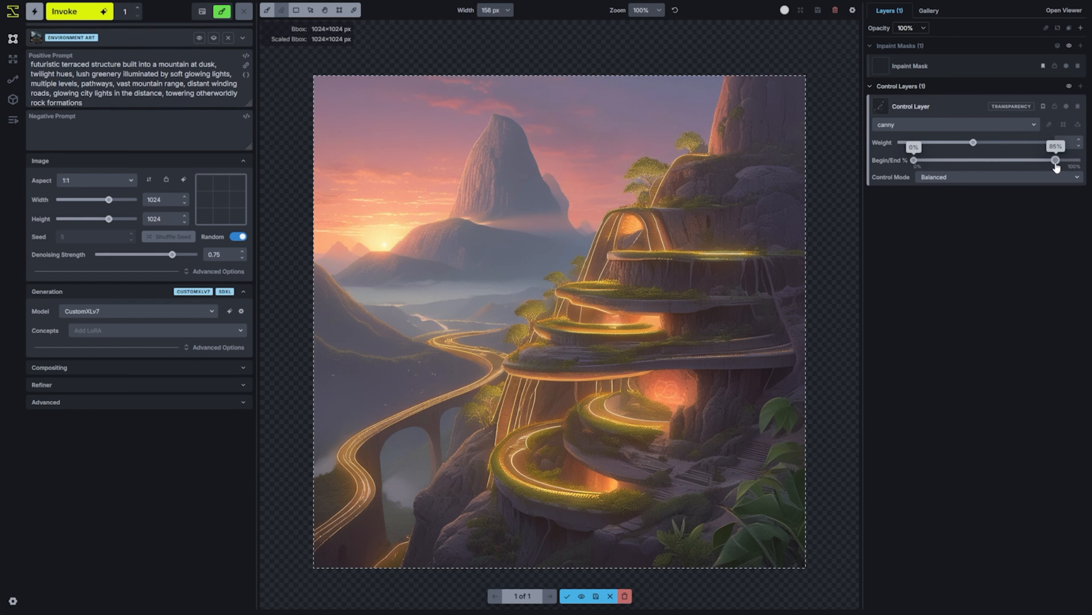
pyautogui.moveTo(973, 143); pyautogui.dragTo(969, 143)
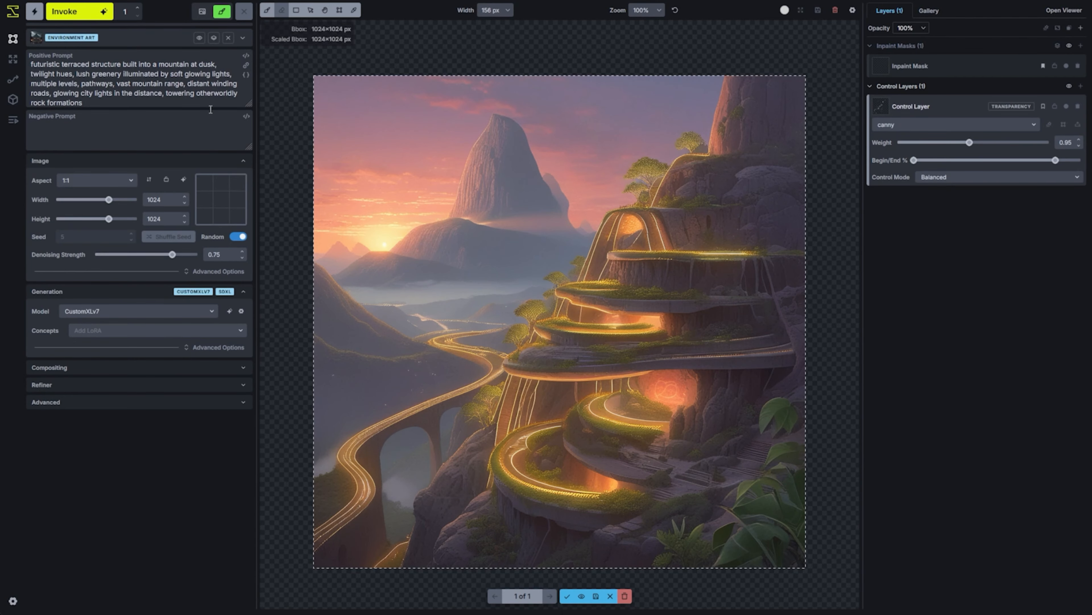
pyautogui.click(73, 12)
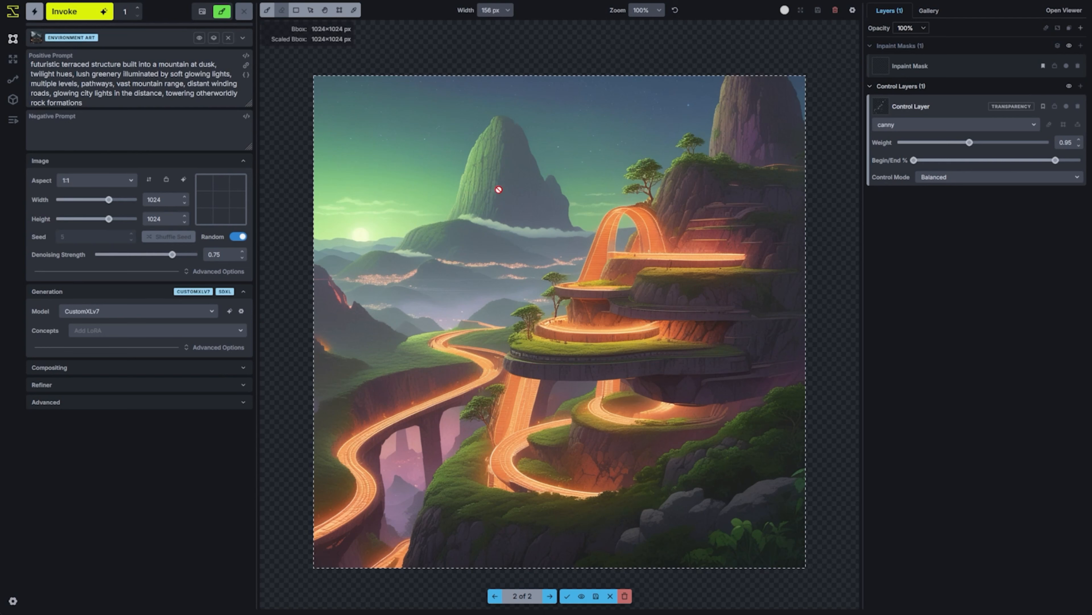
# Switch the prompt template to Concept Art (Painterly) and generate another image
pyautogui.click(150, 43)
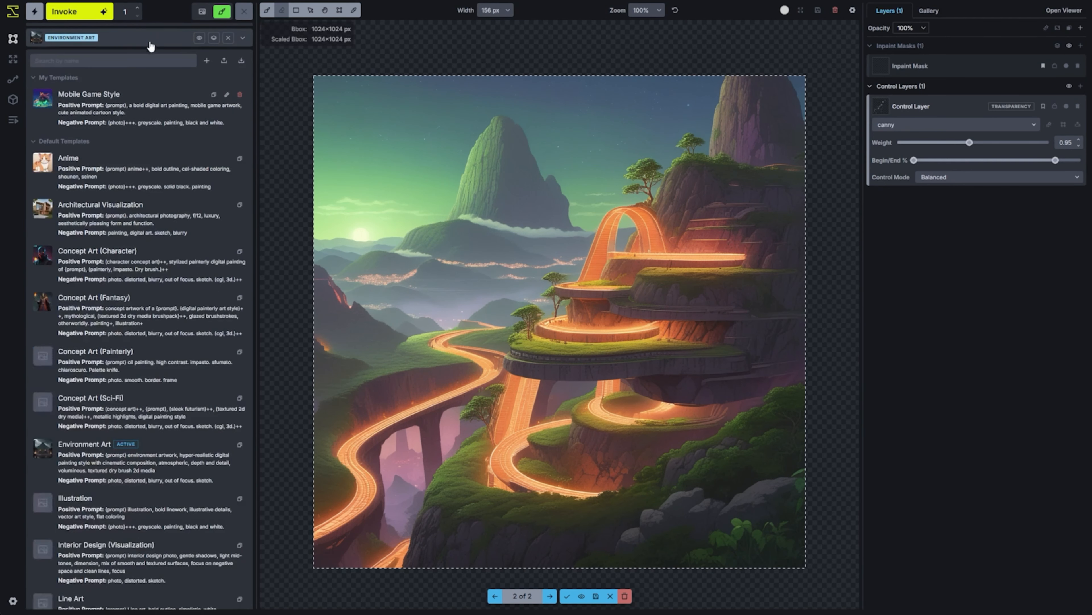
pyautogui.click(136, 369)
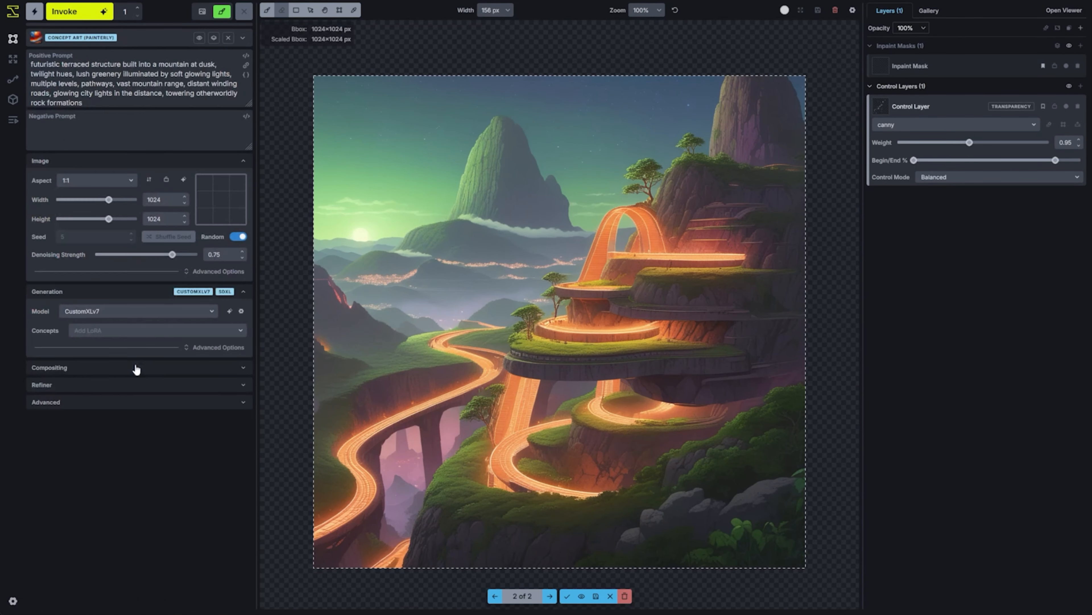
pyautogui.click(86, 12)
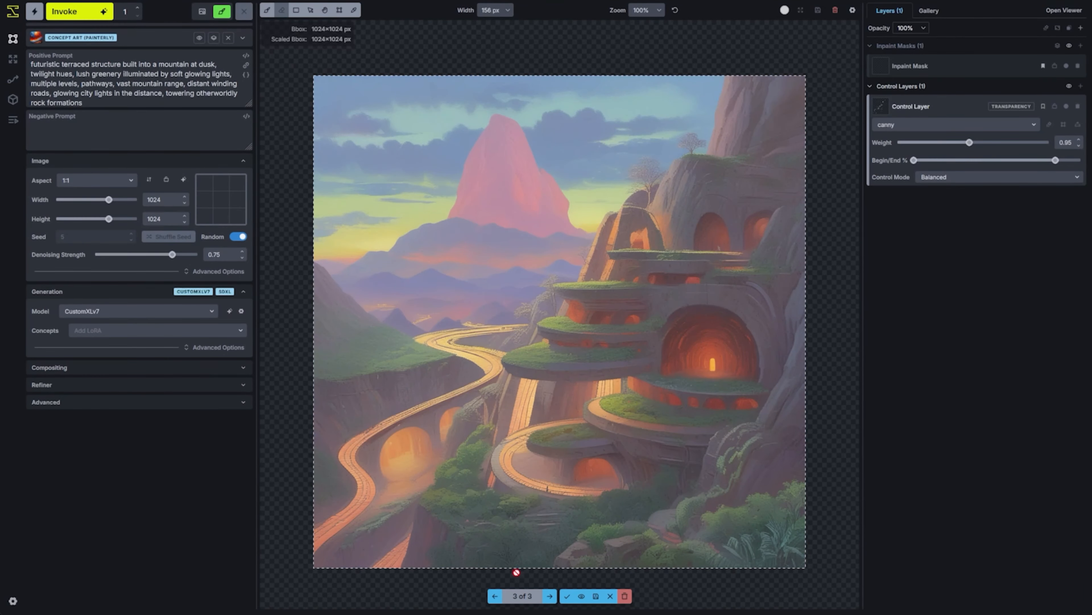
# Compare the staged images by flipping back and forth between them, ending on the first one
pyautogui.press('Left')
pyautogui.press('Left')
pyautogui.press('Right')
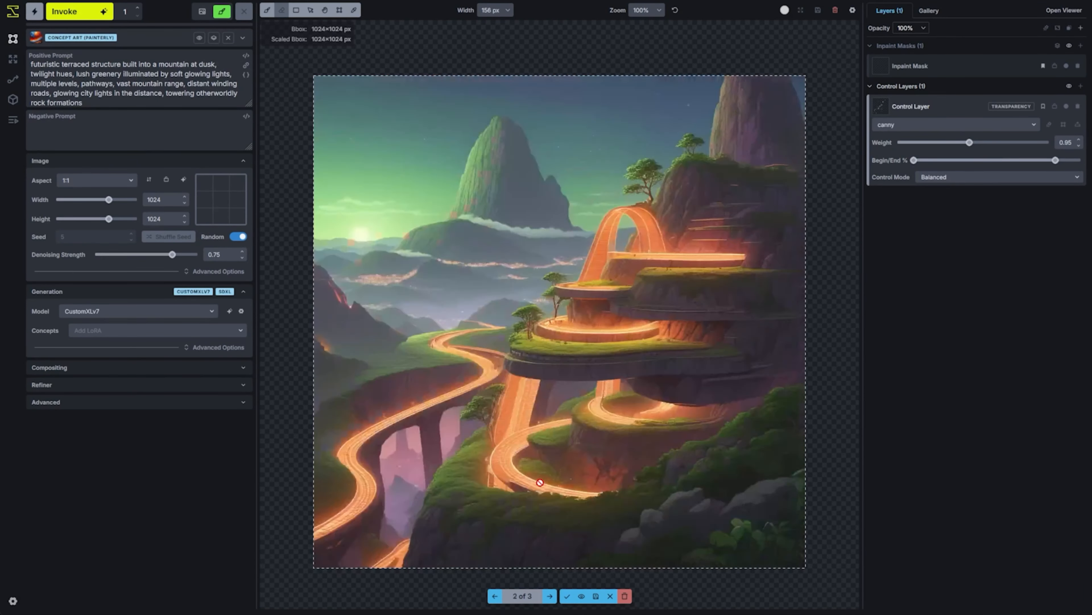
pyautogui.press('Right')
pyautogui.press('Left')
pyautogui.press('Left')
pyautogui.press('Left')
pyautogui.press('Left')
pyautogui.press('Left')
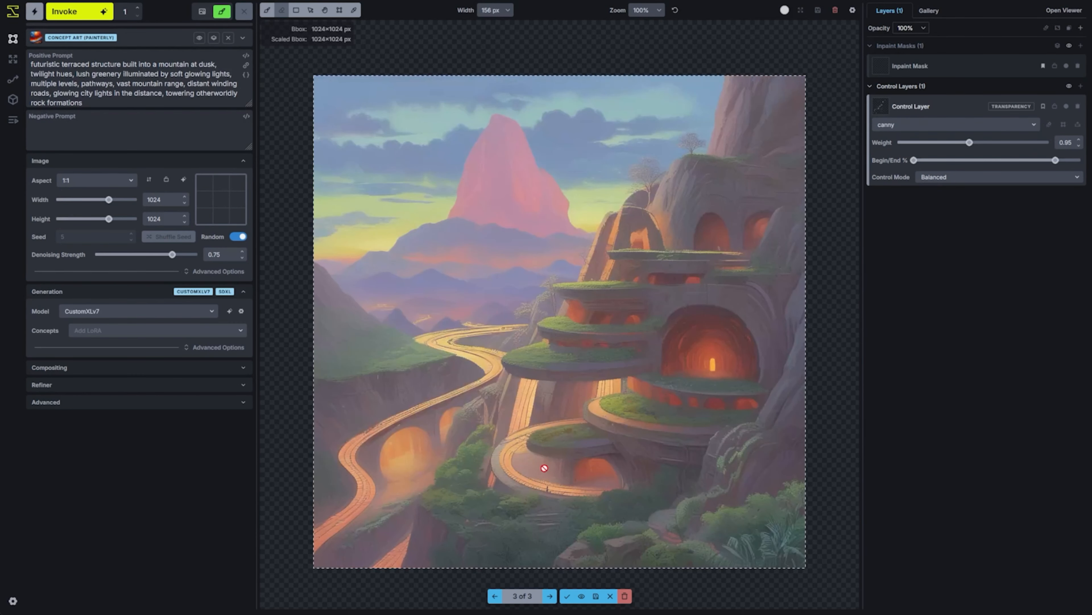
pyautogui.press('Left')
pyautogui.press('Left')
pyautogui.press('Left')
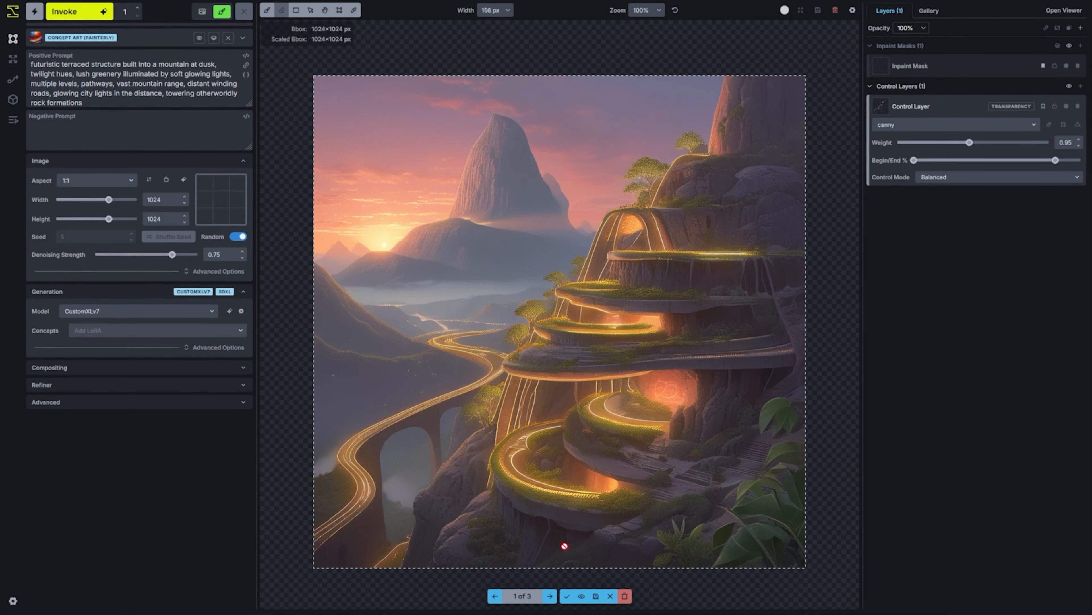
# Discard the staged images and mask the terraced mountainside with a regional guidance layer prompted "futuristic terraced structure, modern architecture, white luxury materials"
pyautogui.click(626, 602)
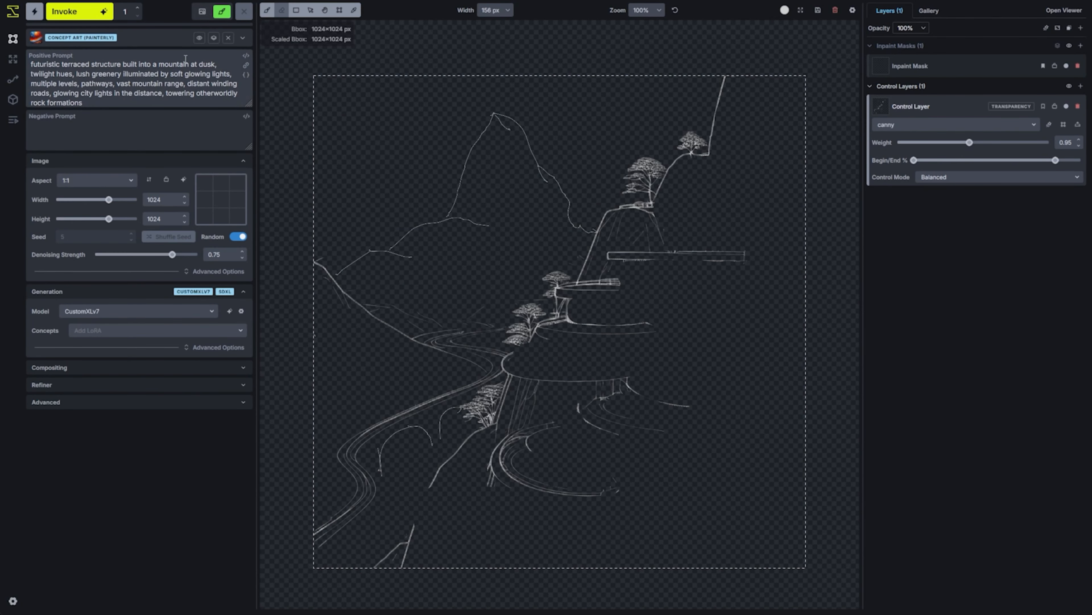
pyautogui.click(1081, 30)
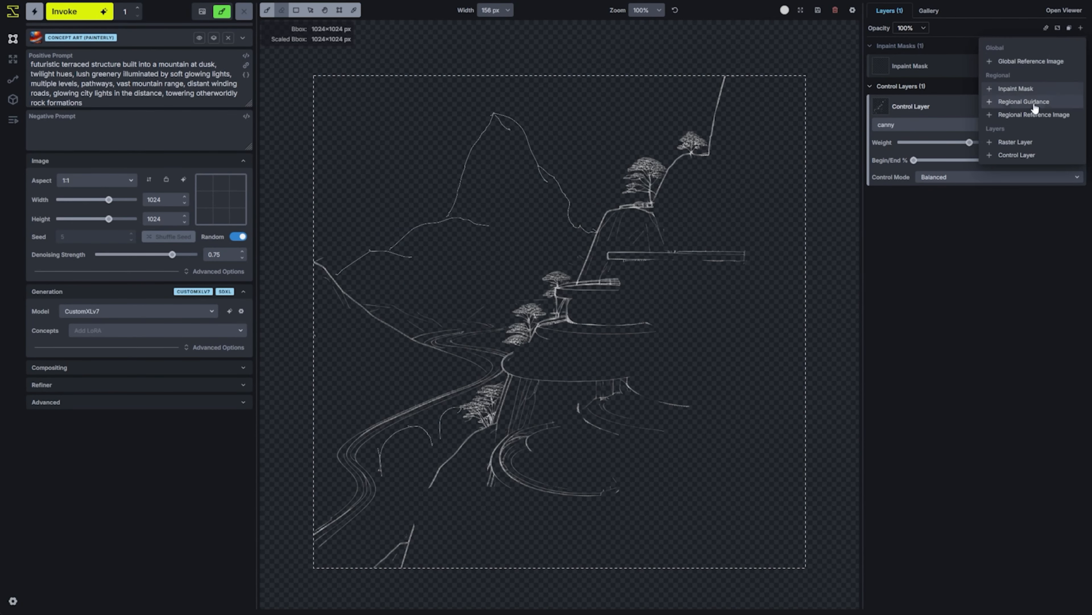
pyautogui.click(1028, 92)
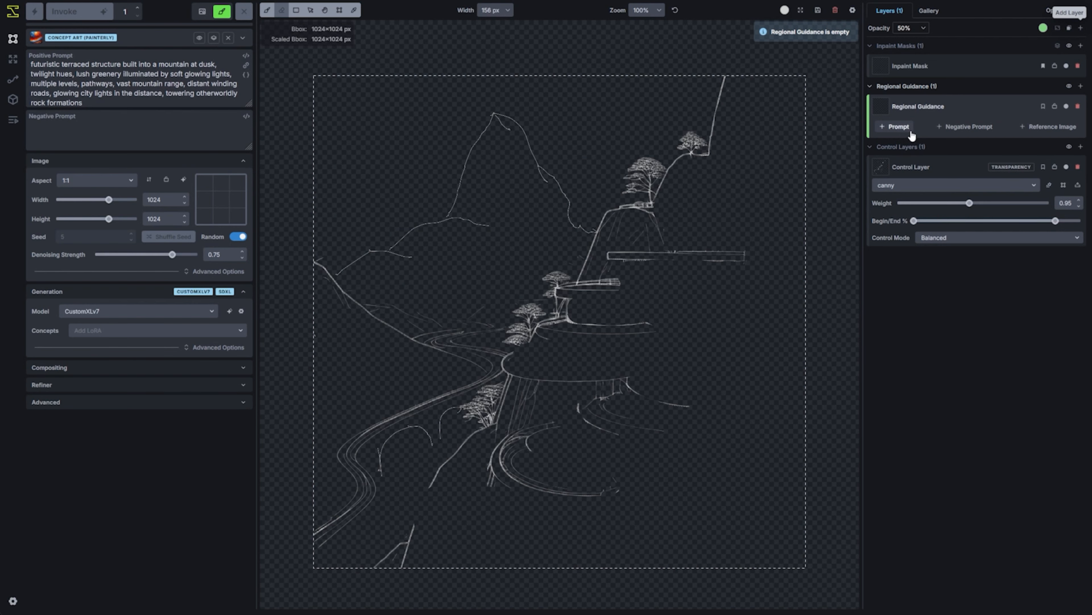
pyautogui.click(897, 126)
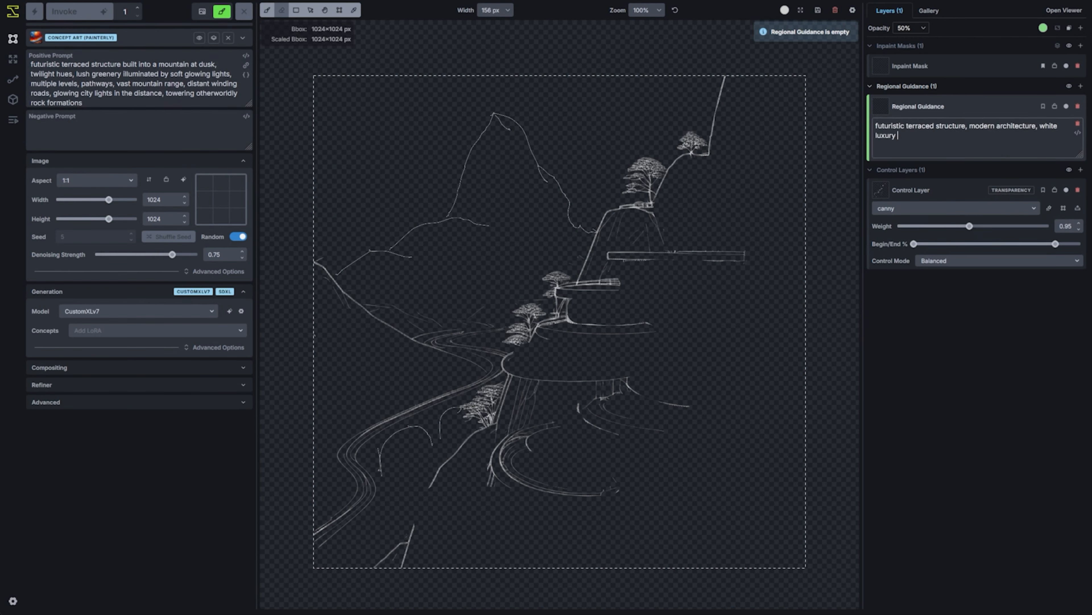
pyautogui.write('materials]')
pyautogui.moveTo(534, 489)
pyautogui.mouseDown()
pyautogui.moveTo(658, 268)
pyautogui.moveTo(752, 209)
pyautogui.mouseUp()
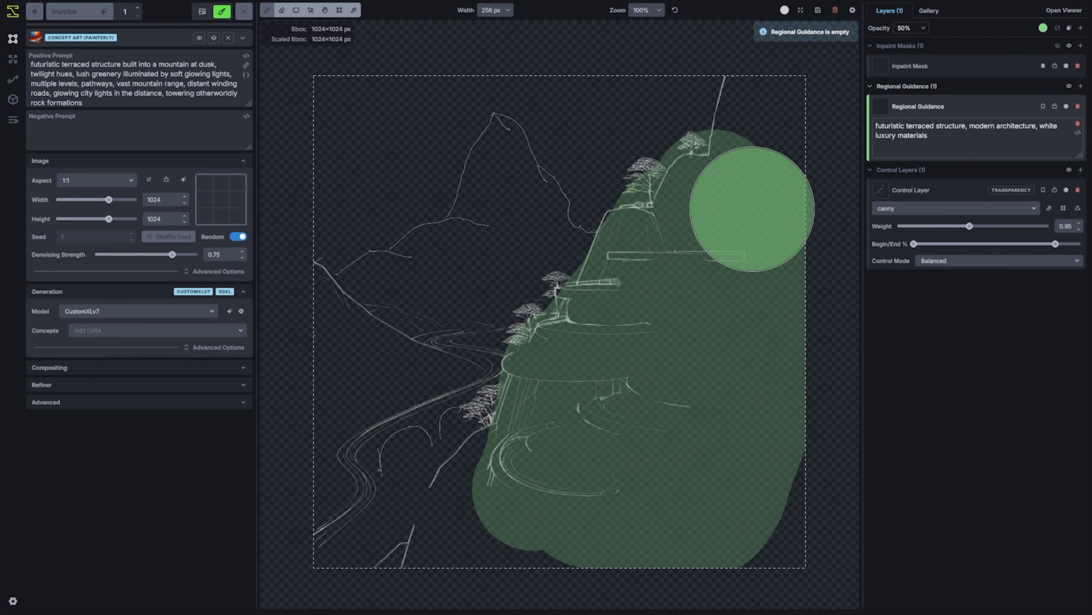
# Add a regional guidance layer prompted "elevated pathways, distant winding roads" and paint its mask over the winding road
pyautogui.click(1080, 85)
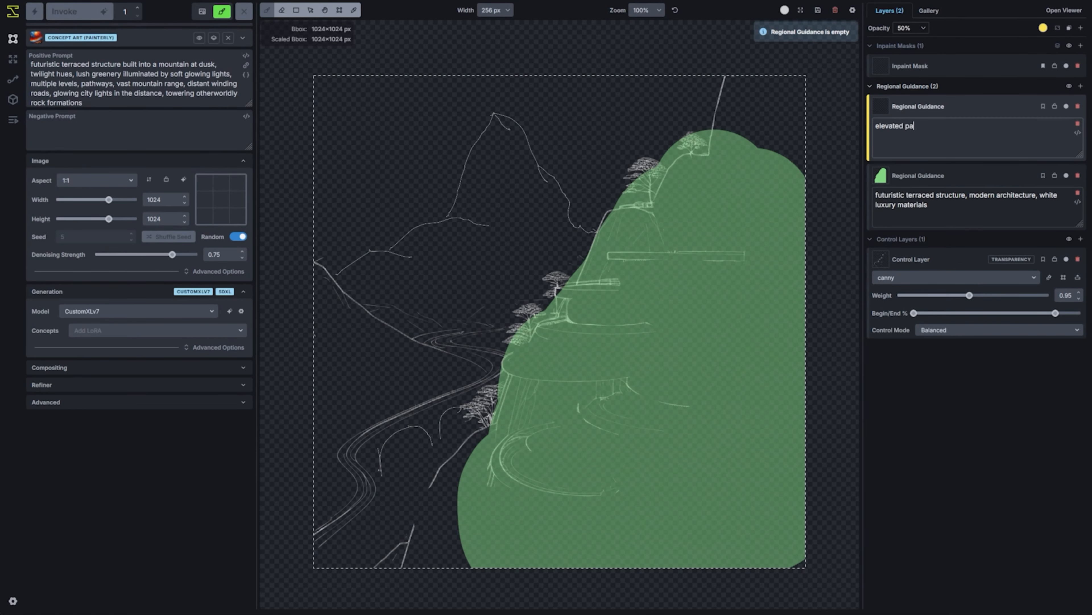
pyautogui.write('inding roads')
pyautogui.scroll(-7, 334, 526)
pyautogui.scroll(-5, 436, 419)
pyautogui.moveTo(325, 549)
pyautogui.mouseDown()
pyautogui.moveTo(434, 423)
pyautogui.moveTo(445, 339)
pyautogui.moveTo(466, 348)
pyautogui.mouseUp()
# Add a regional guidance layer prompted "towering otherworldly rock formations", reusing that main-prompt phrase, and paint its mask over the distant peak
pyautogui.click(1081, 86)
pyautogui.click(896, 127)
pyautogui.moveTo(166, 93); pyautogui.dragTo(82, 103)
pyautogui.hotkey('ctrl', 'c')
pyautogui.click(949, 131)
pyautogui.hotkey('ctrl', 'v')
pyautogui.moveTo(352, 279); pyautogui.dragTo(423, 254)
pyautogui.moveTo(436, 263); pyautogui.dragTo(488, 225)
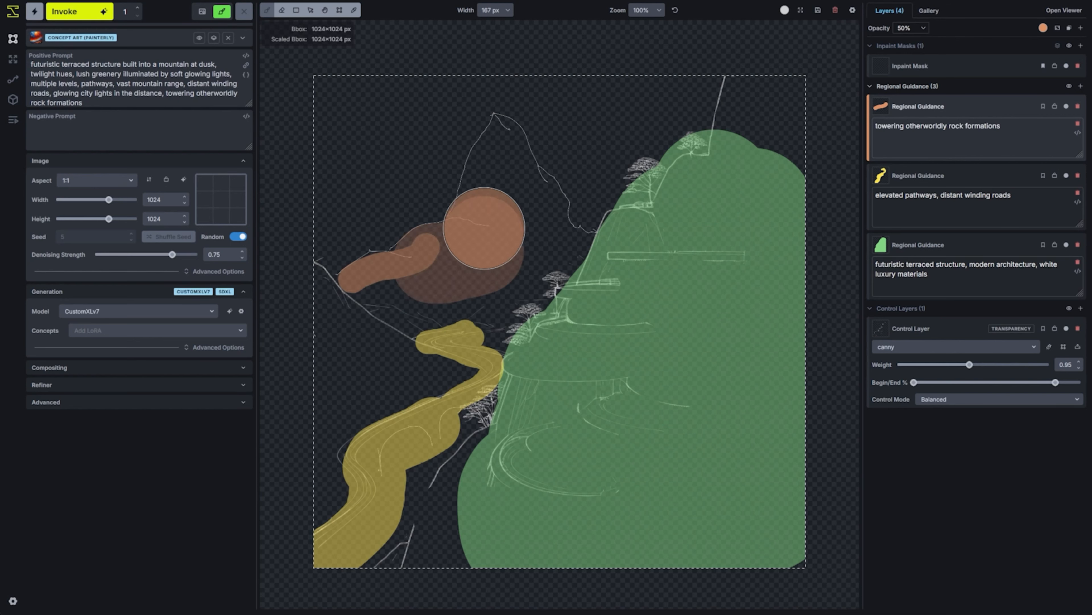
pyautogui.moveTo(500, 142); pyautogui.dragTo(559, 252)
# Add a regional guidance layer prompted "glowing city lights", paint its mask over the valley below the peak, and enable Auto Negative on it
pyautogui.click(1081, 86)
pyautogui.click(899, 126)
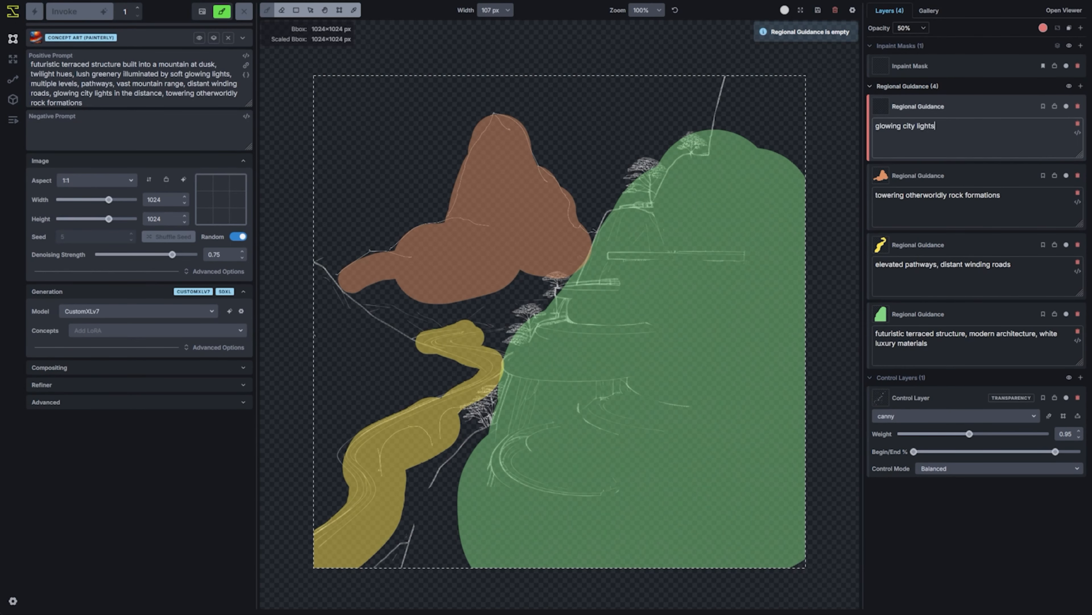
pyautogui.scroll(-5, 400, 301)
pyautogui.moveTo(400, 301)
pyautogui.mouseDown()
pyautogui.moveTo(378, 305)
pyautogui.moveTo(522, 285)
pyautogui.moveTo(495, 319)
pyautogui.moveTo(422, 327)
pyautogui.mouseUp()
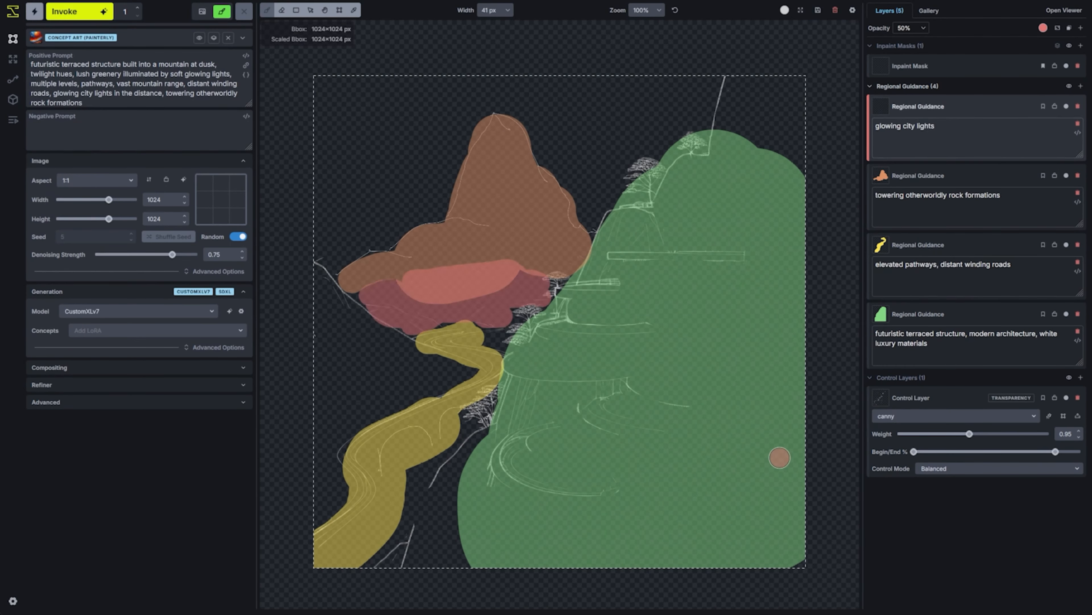
pyautogui.rightClick(896, 112)
pyautogui.click(956, 178)
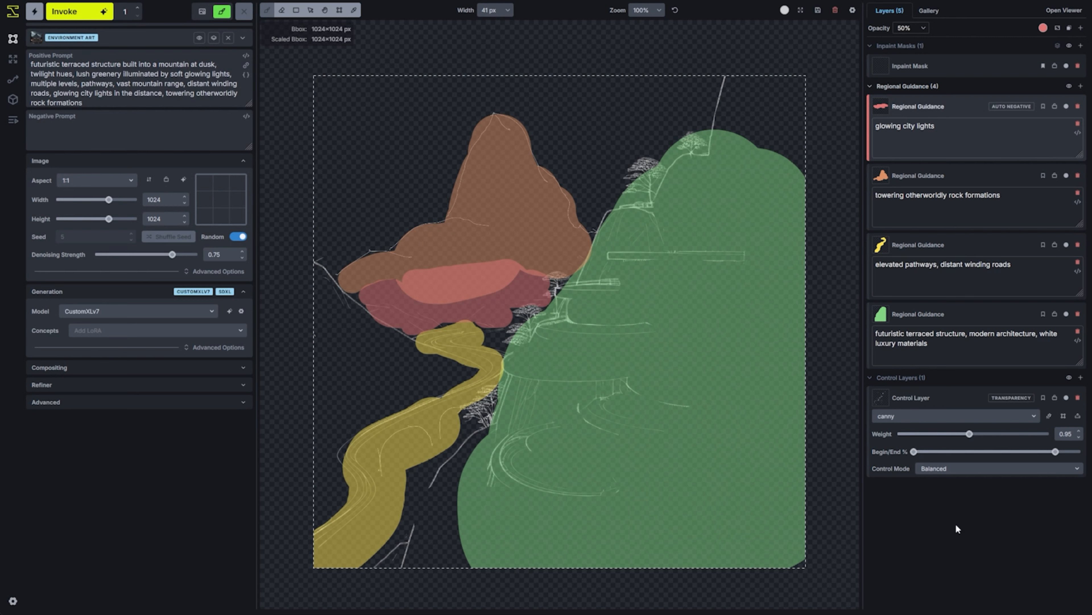
# Generate the scene using the scribble control model and the Environment Art template, and accept the result onto the canvas
pyautogui.click(924, 415)
pyautogui.click(903, 506)
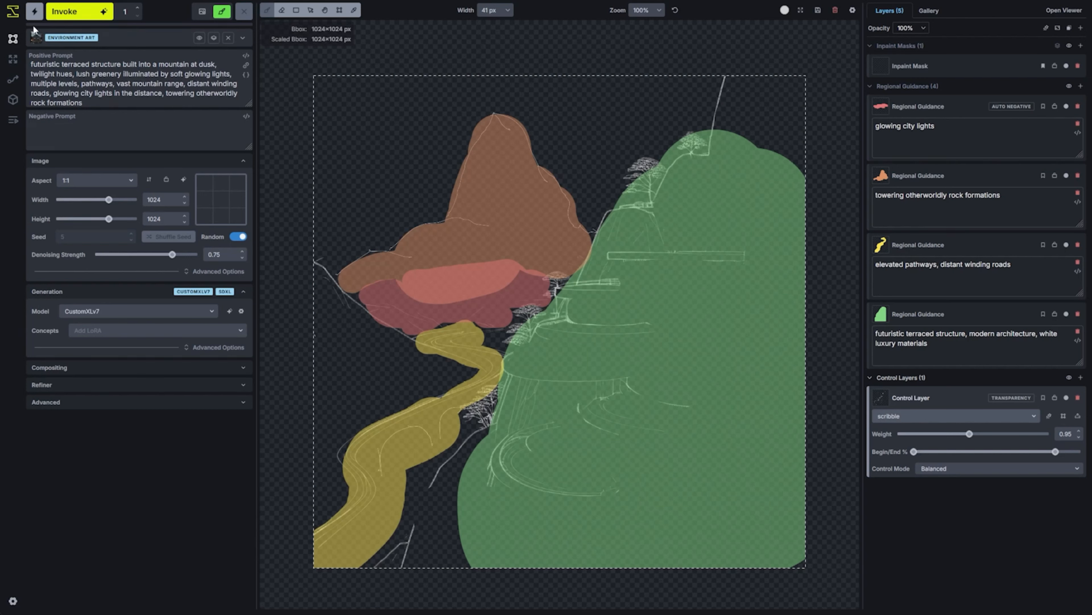
pyautogui.click(63, 19)
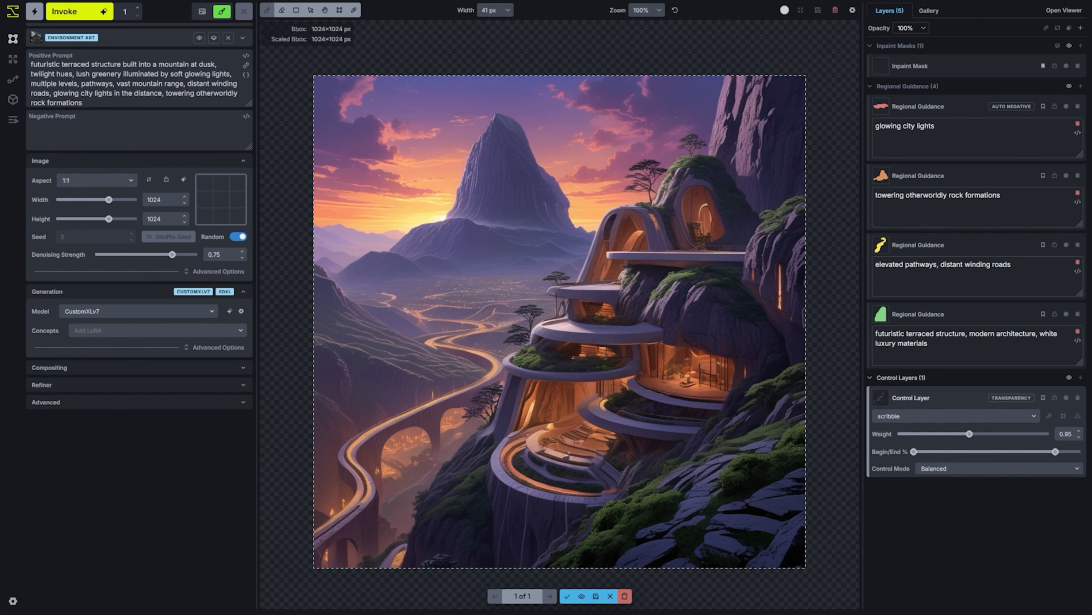
pyautogui.click(567, 596)
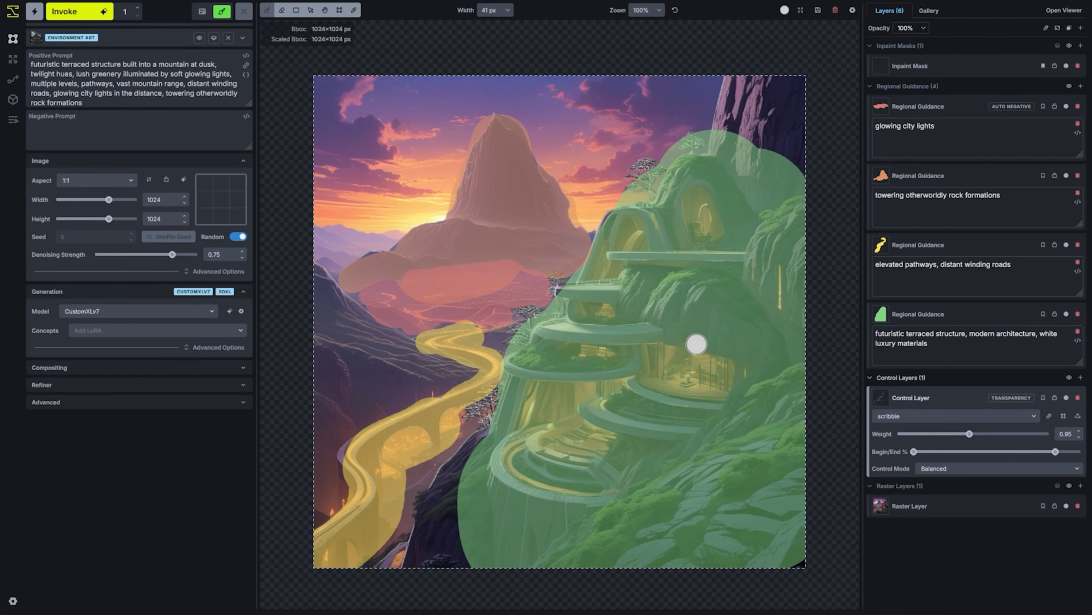
# Move the 1024×1024 bounding box onto the empty canvas just to the right of the generated image
pyautogui.scroll(-4, 696, 344)
pyautogui.press('space')
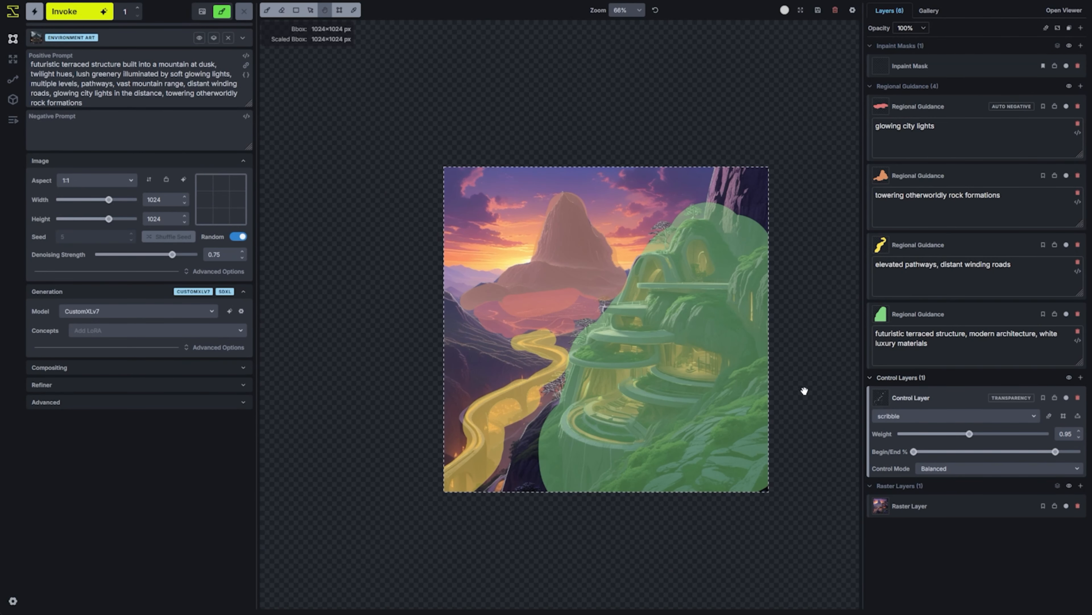
pyautogui.moveTo(805, 390); pyautogui.dragTo(687, 337)
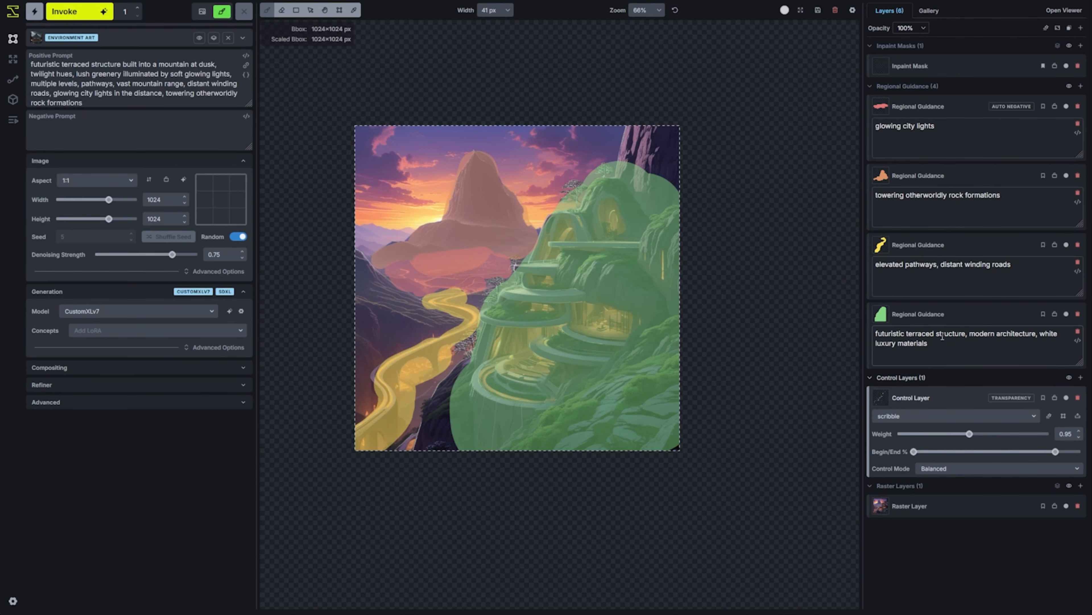
pyautogui.press('c')
pyautogui.moveTo(433, 290); pyautogui.dragTo(790, 294)
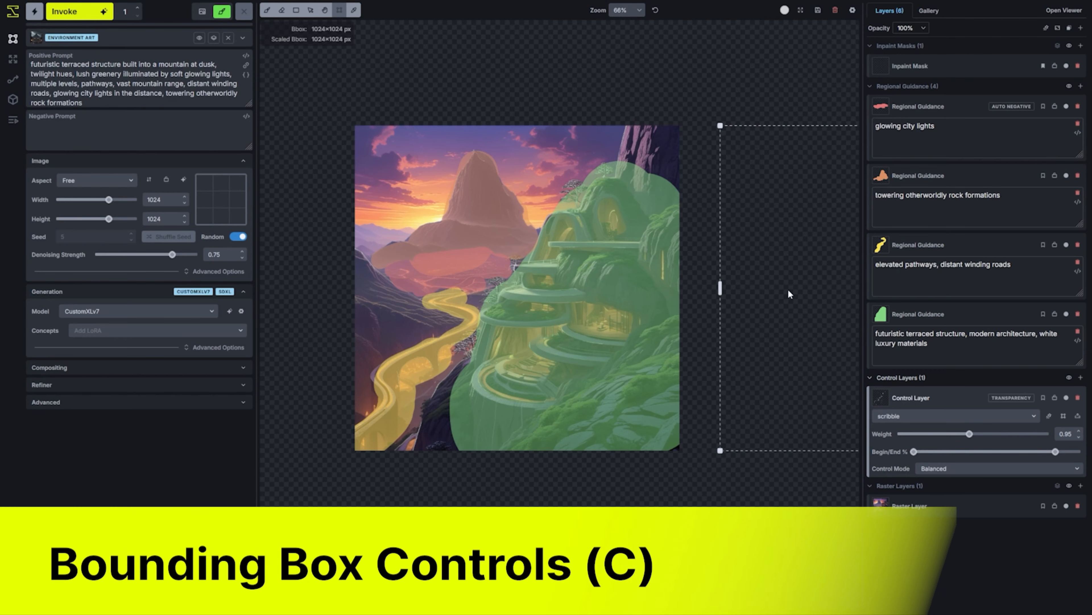
pyautogui.press('space')
pyautogui.moveTo(679, 267); pyautogui.dragTo(646, 261)
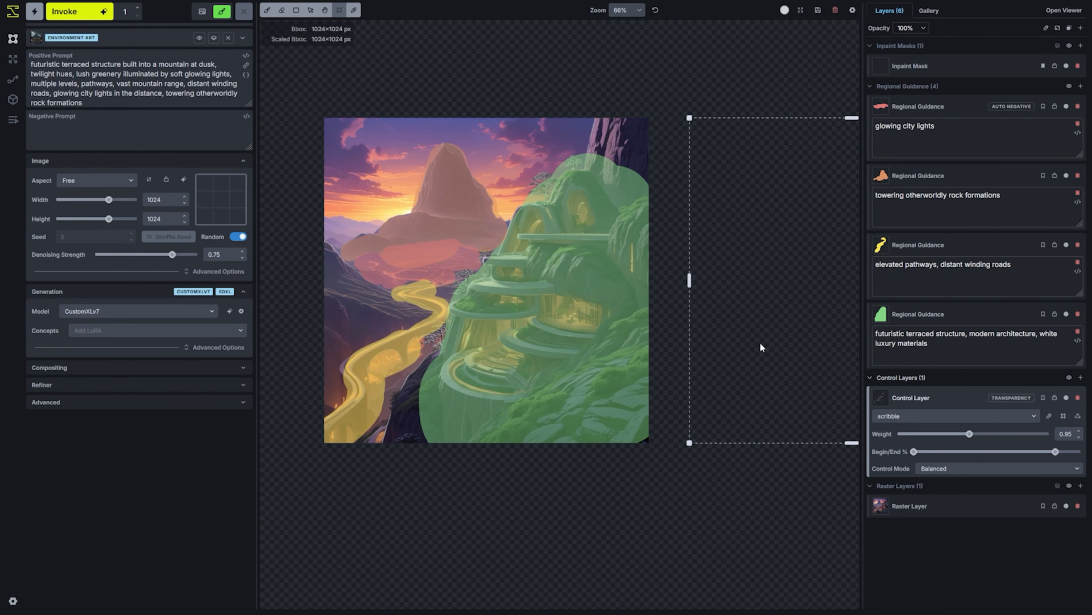
pyautogui.moveTo(762, 346)
pyautogui.mouseDown()
pyautogui.moveTo(644, 348)
pyautogui.moveTo(770, 346)
pyautogui.mouseUp()
pyautogui.press('space')
pyautogui.moveTo(779, 232); pyautogui.dragTo(523, 252)
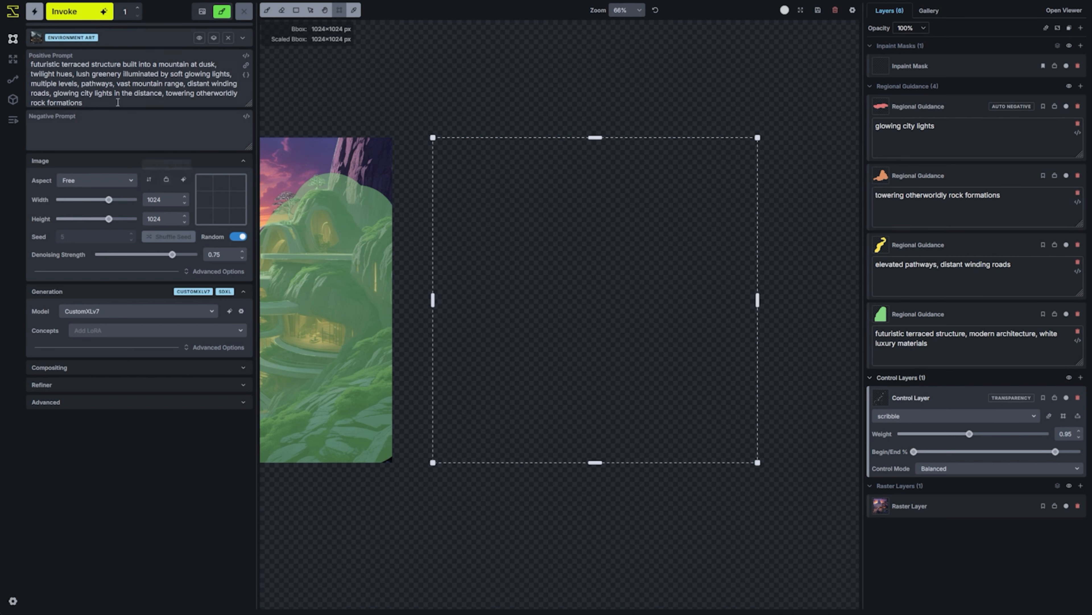
# Replace the positive prompt with "alpine pine tree, centered, magnificent tree growth, portrait of a tree."
pyautogui.moveTo(83, 102); pyautogui.dragTo(30, 61)
pyautogui.press('BackSpace')
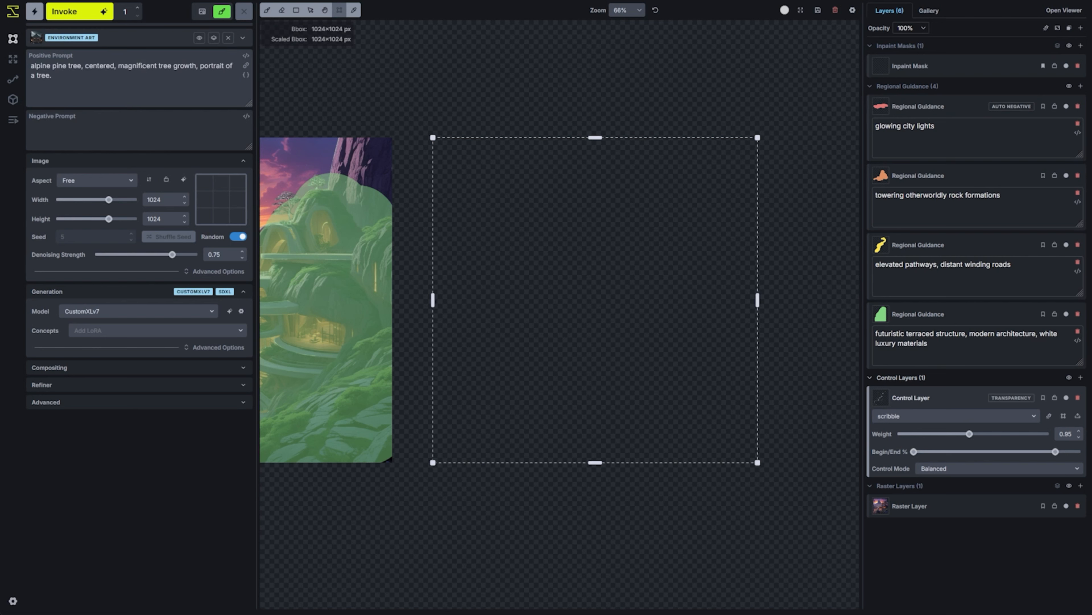
pyautogui.moveTo(88, 91); pyautogui.dragTo(31, 66)
pyautogui.click(77, 80)
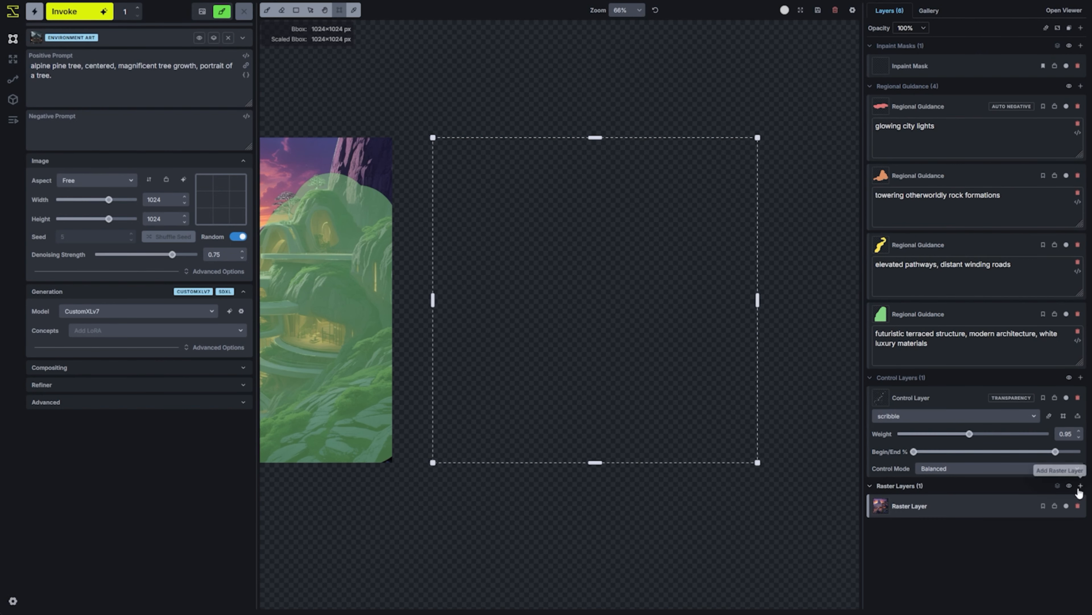
# Add a raster layer and fill the bounding box with purple sampled from the scene, using a 500 px brush
pyautogui.click(1081, 485)
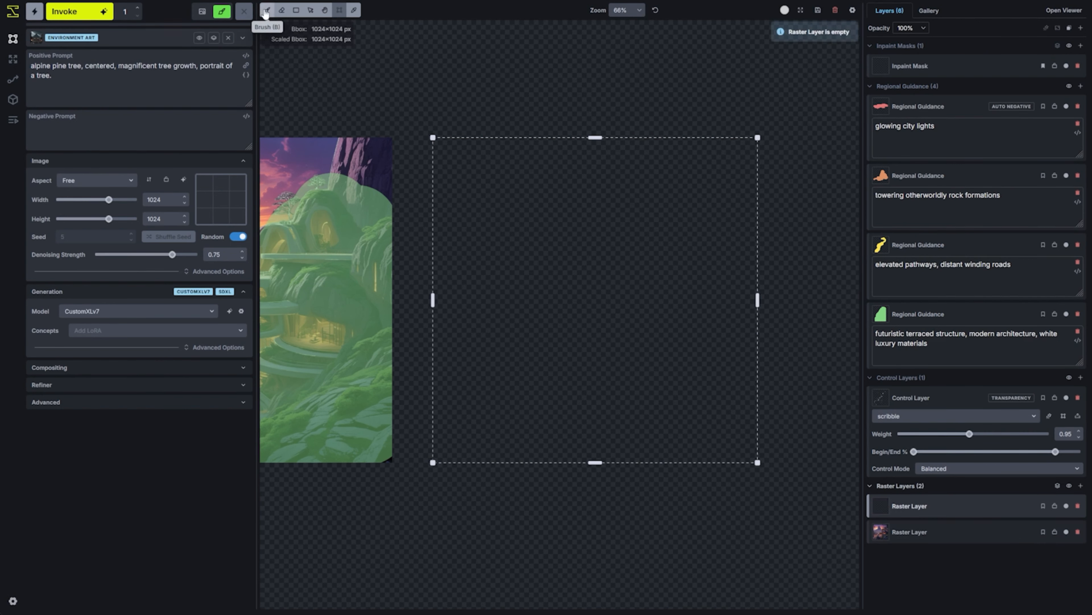
pyautogui.click(268, 10)
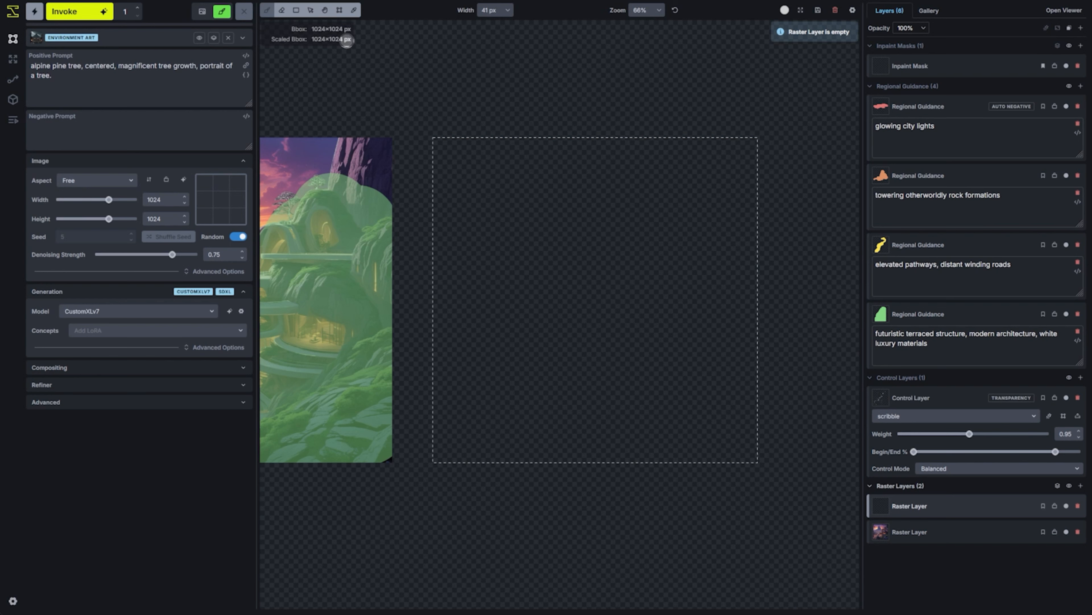
pyautogui.keyDown('alt'); pyautogui.click(318, 155); pyautogui.keyUp('alt')
pyautogui.scroll(-20, 461, 370)
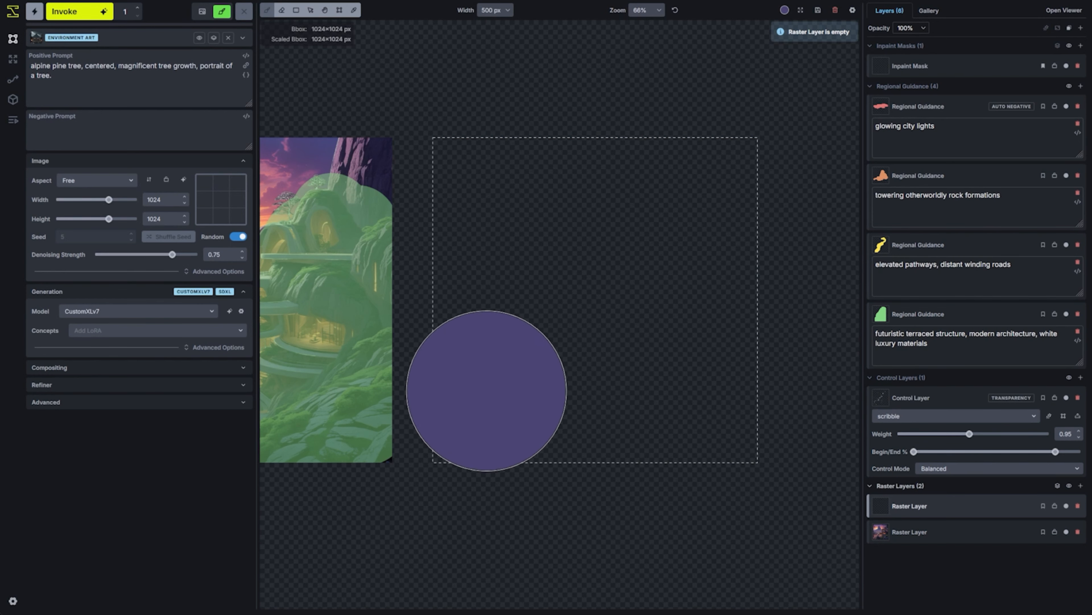
pyautogui.moveTo(496, 420)
pyautogui.mouseDown()
pyautogui.moveTo(469, 413)
pyautogui.moveTo(460, 249)
pyautogui.moveTo(492, 176)
pyautogui.moveTo(681, 179)
pyautogui.moveTo(743, 294)
pyautogui.moveTo(715, 421)
pyautogui.moveTo(561, 408)
pyautogui.moveTo(565, 290)
pyautogui.moveTo(649, 327)
pyautogui.mouseUp()
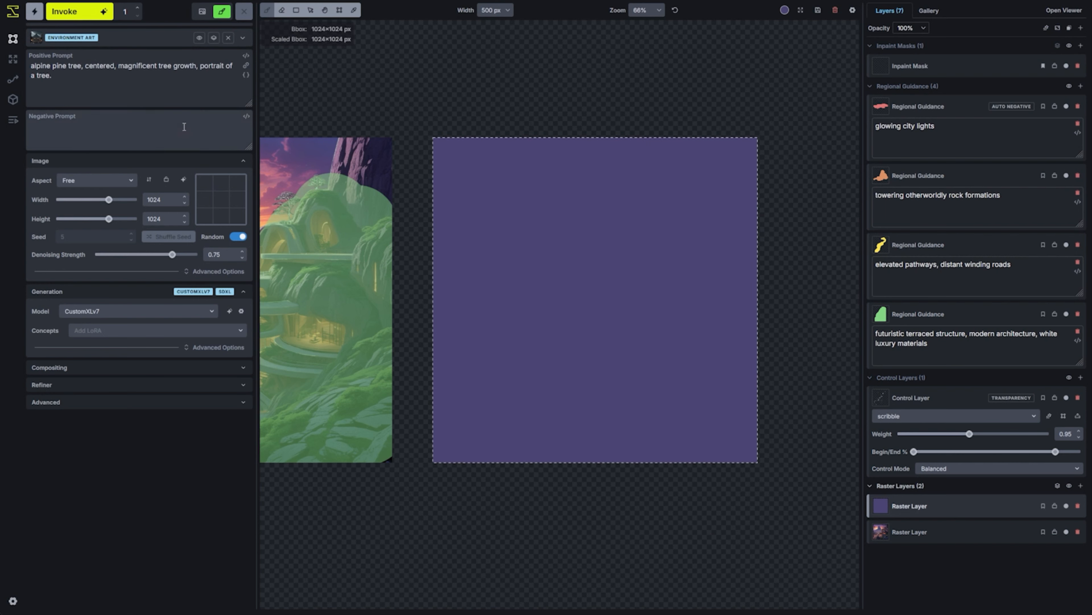
# Hide all the regional guidance masks so the generated scene's own colors are unobstructed
pyautogui.press('space')
pyautogui.moveTo(367, 298); pyautogui.dragTo(541, 297)
pyautogui.scroll(5, 331, 312)
pyautogui.click(1069, 88)
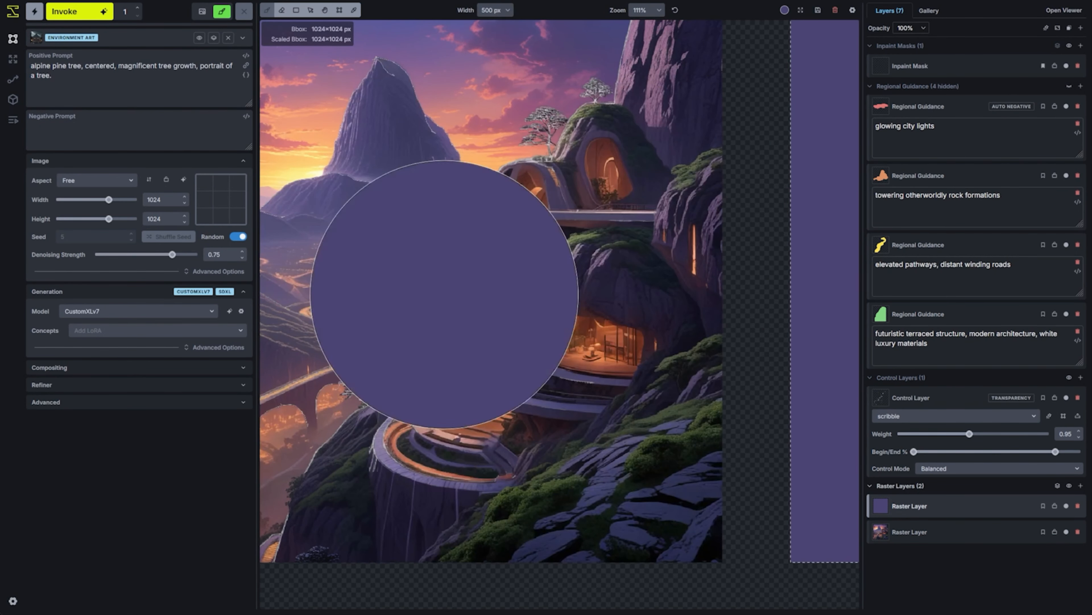
# Paint several foliage clumps on the purple background in a mossy green sampled from the scene
pyautogui.press('i')
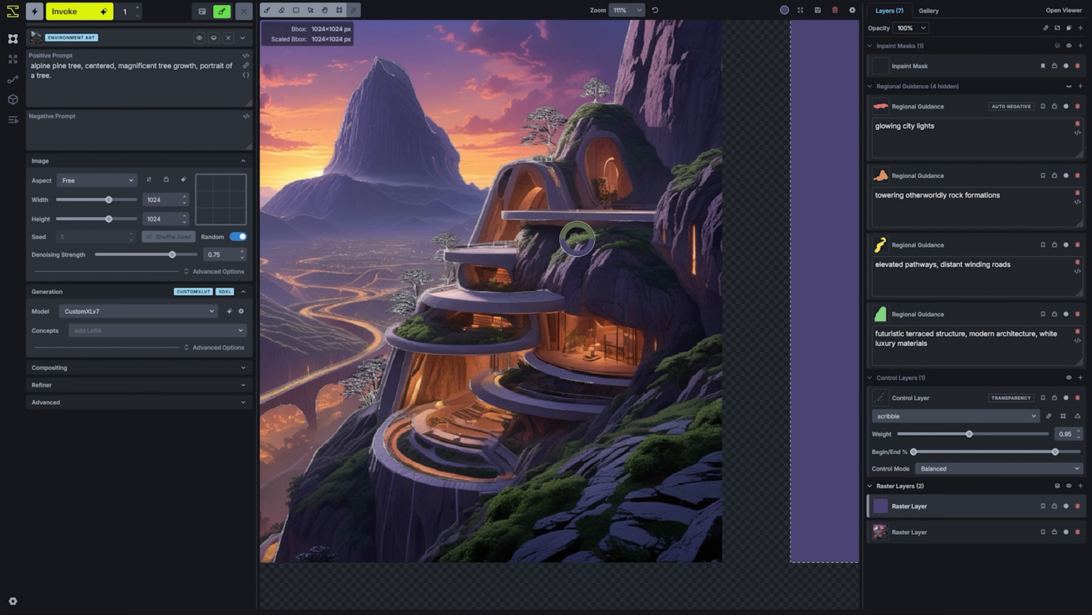
pyautogui.click(576, 239)
pyautogui.press('b')
pyautogui.scroll(-9, 695, 235)
pyautogui.scroll(-10, 652, 259)
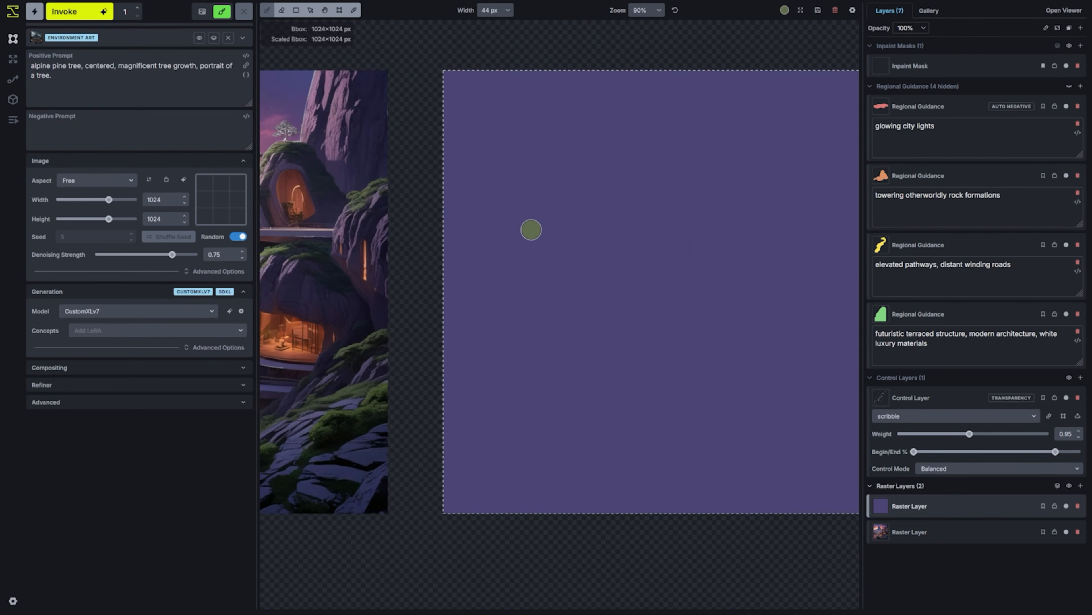
pyautogui.scroll(-1, 509, 251)
pyautogui.moveTo(507, 249); pyautogui.dragTo(586, 253)
pyautogui.scroll(7, 578, 205)
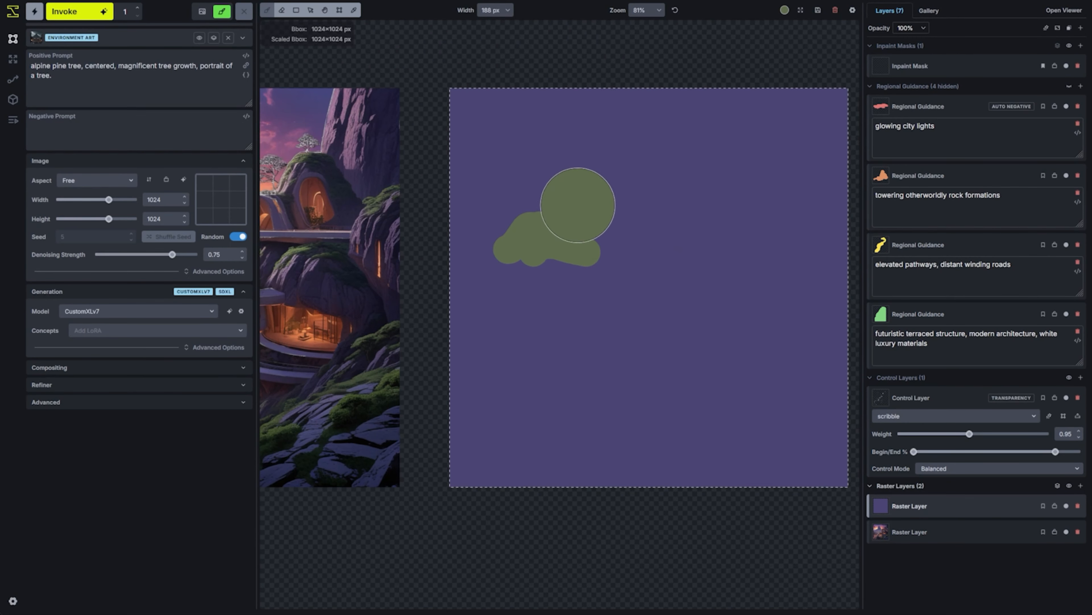
pyautogui.moveTo(583, 183); pyautogui.dragTo(633, 198)
pyautogui.moveTo(747, 171); pyautogui.dragTo(707, 169)
pyautogui.scroll(-5, 712, 276)
pyautogui.moveTo(738, 311); pyautogui.dragTo(793, 275)
pyautogui.scroll(7, 534, 315)
pyautogui.moveTo(535, 315); pyautogui.dragTo(570, 313)
pyautogui.scroll(-7, 574, 296)
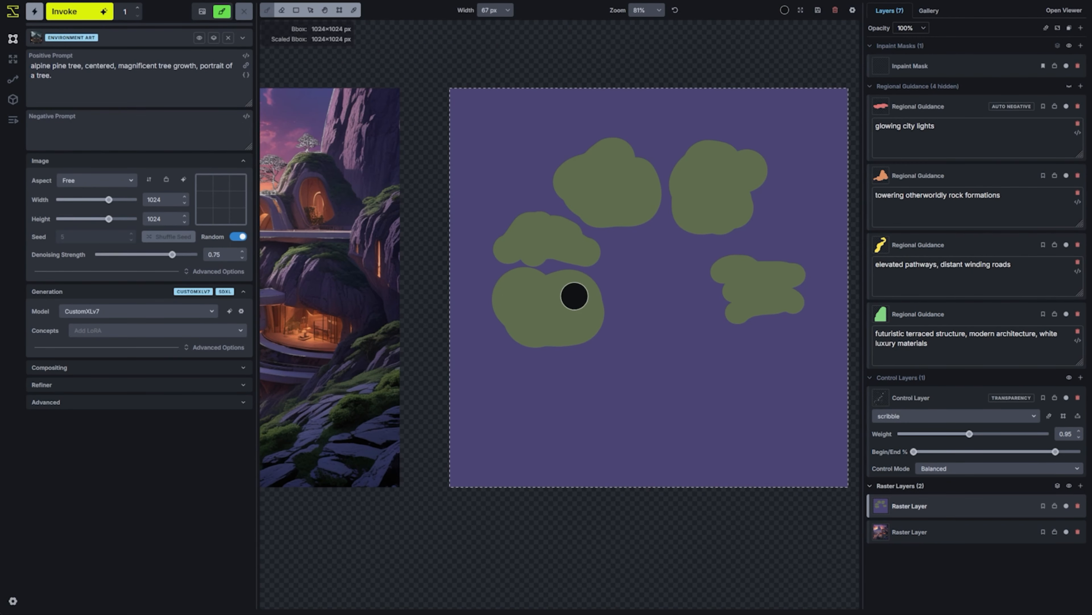
# Add shadow patches to the foliage clumps in a darker green sampled from the scene
pyautogui.press('i')
pyautogui.click(369, 350)
pyautogui.press('b')
pyautogui.moveTo(524, 274); pyautogui.dragTo(574, 273)
pyautogui.moveTo(582, 213); pyautogui.dragTo(593, 220)
pyautogui.moveTo(514, 332); pyautogui.dragTo(558, 331)
# Paint the tree's trunk and branches up into the foliage in a reddish brown sampled from the scene
pyautogui.press('i')
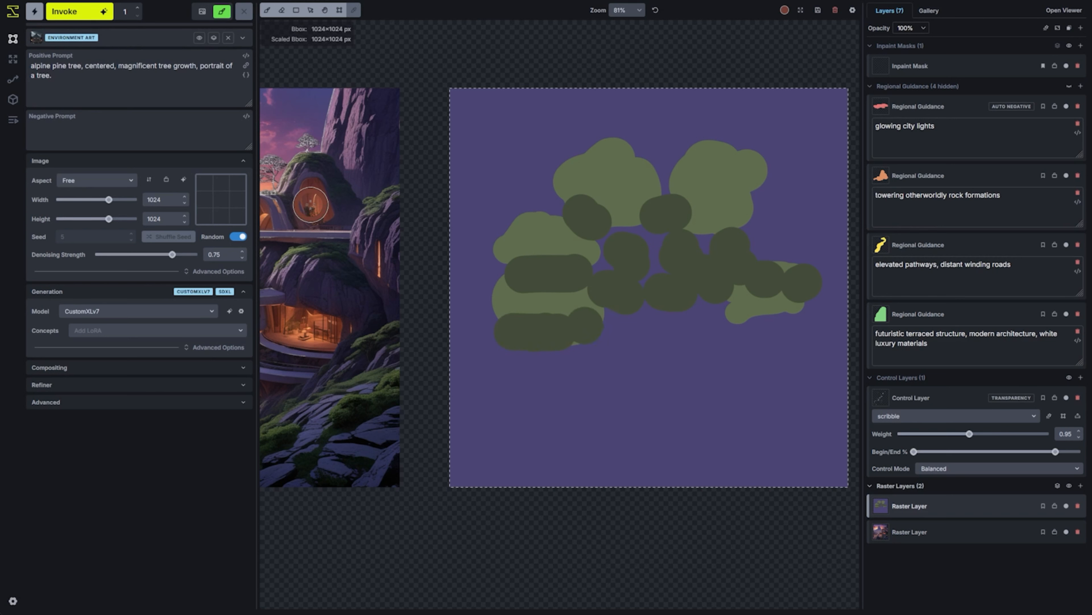
pyautogui.click(311, 205)
pyautogui.press('b')
pyautogui.moveTo(625, 427)
pyautogui.mouseDown()
pyautogui.moveTo(653, 318)
pyautogui.moveTo(717, 407)
pyautogui.mouseUp()
pyautogui.scroll(-10, 650, 340)
pyautogui.moveTo(626, 315); pyautogui.dragTo(558, 305)
pyautogui.moveTo(665, 276); pyautogui.dragTo(616, 256)
pyautogui.moveTo(688, 244); pyautogui.dragTo(709, 223)
pyautogui.moveTo(663, 258)
pyautogui.mouseDown()
pyautogui.moveTo(630, 207)
pyautogui.moveTo(603, 235)
pyautogui.mouseUp()
pyautogui.scroll(7, 436, 338)
pyautogui.moveTo(721, 442)
pyautogui.mouseDown()
pyautogui.moveTo(636, 446)
pyautogui.moveTo(694, 351)
pyautogui.mouseUp()
# Add highlights to the painted trunk in a lighter orange-brown sampled from the scene
pyautogui.press('i')
pyautogui.click(384, 381)
pyautogui.press('b')
pyautogui.moveTo(678, 323); pyautogui.dragTo(651, 322)
# Generate and accept a tree image from the painted sketch, and delete the sketch's raster layer
pyautogui.click(93, 13)
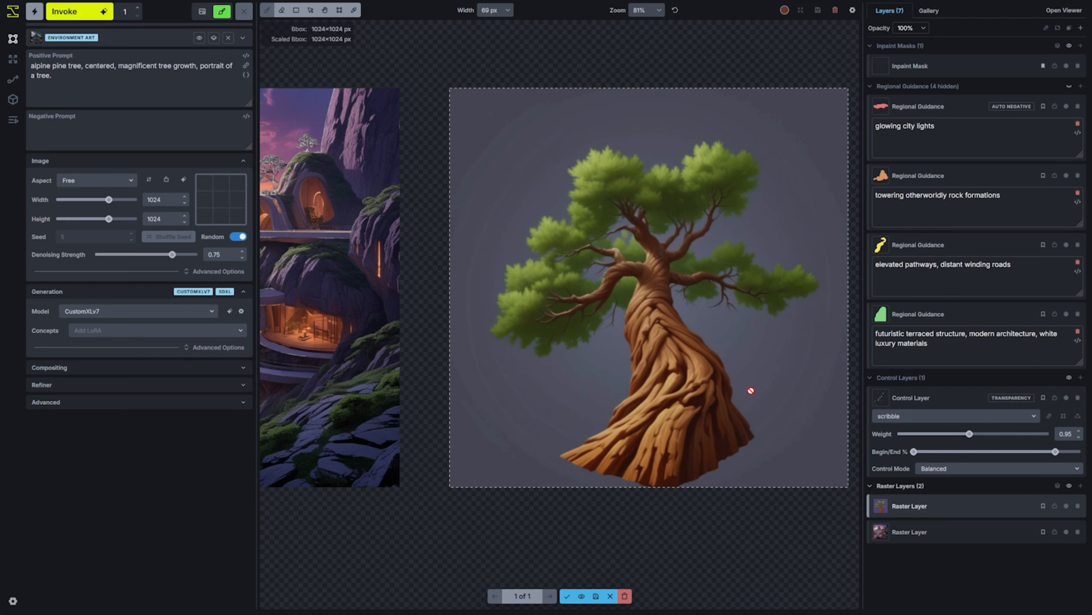
pyautogui.click(567, 596)
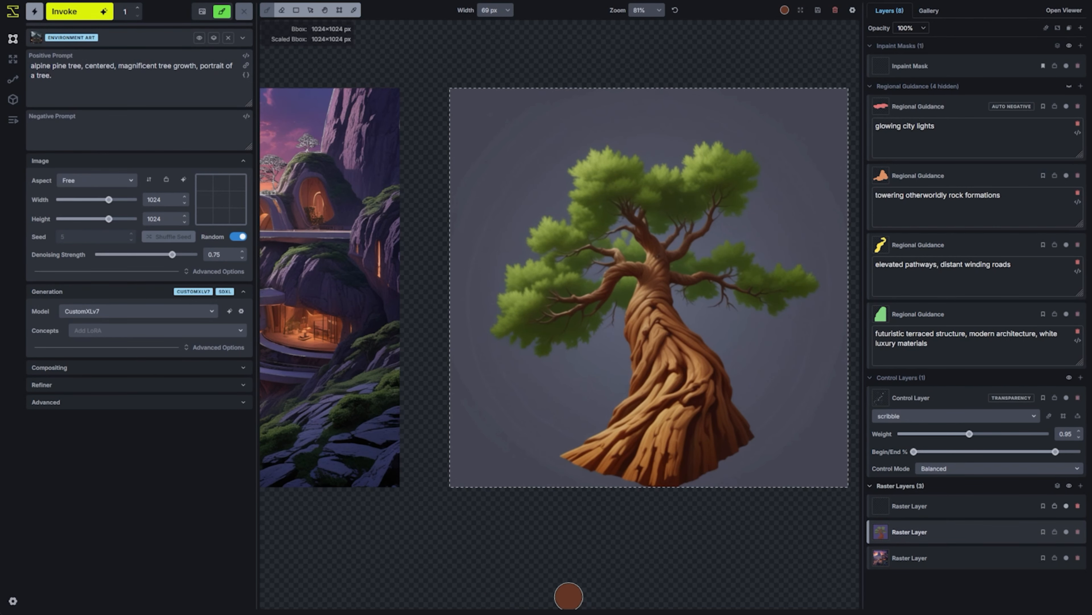
pyautogui.click(1078, 532)
# Erase the grey background around the generated tree on its raster layer, reducing the eraser to 55 px for the closer edges
pyautogui.scroll(-5, 729, 314)
pyautogui.press('h')
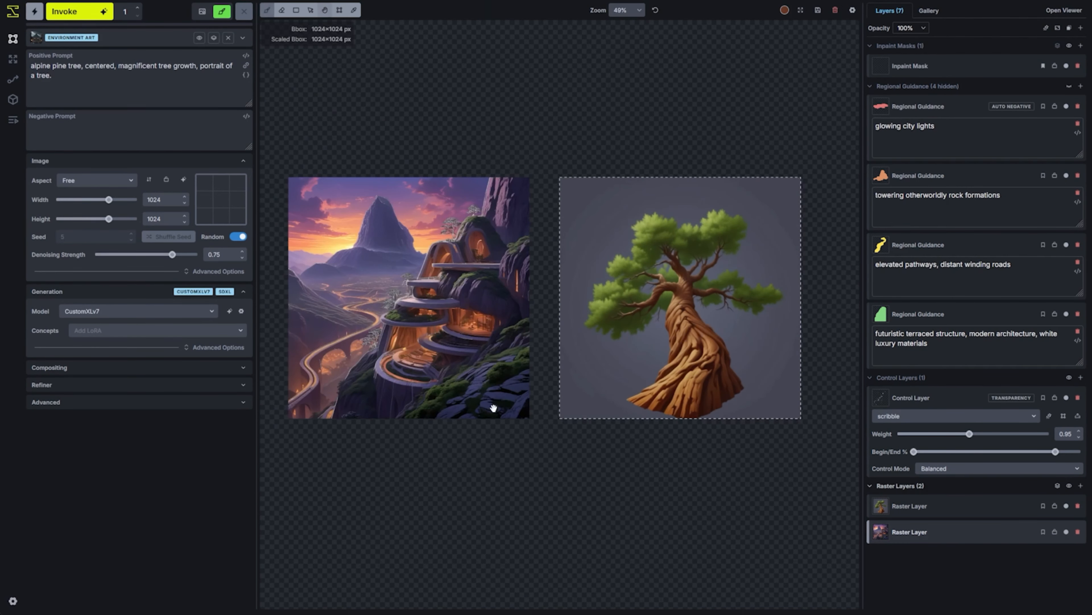
pyautogui.moveTo(493, 407); pyautogui.dragTo(415, 443)
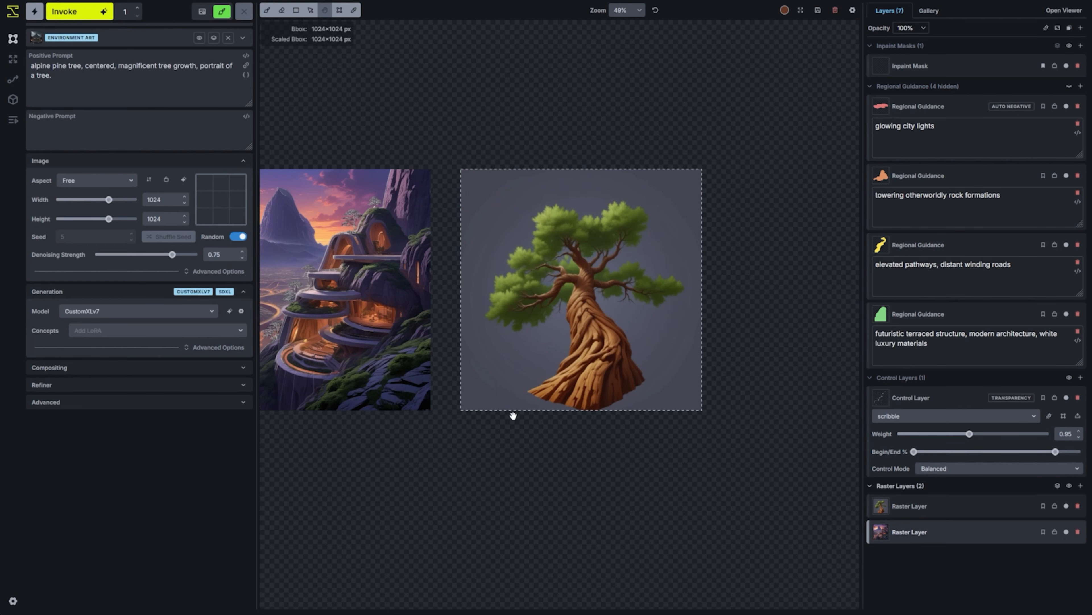
pyautogui.scroll(3, 513, 415)
pyautogui.press('b')
pyautogui.press(']')
pyautogui.press(']')
pyautogui.press(']')
pyautogui.press(']')
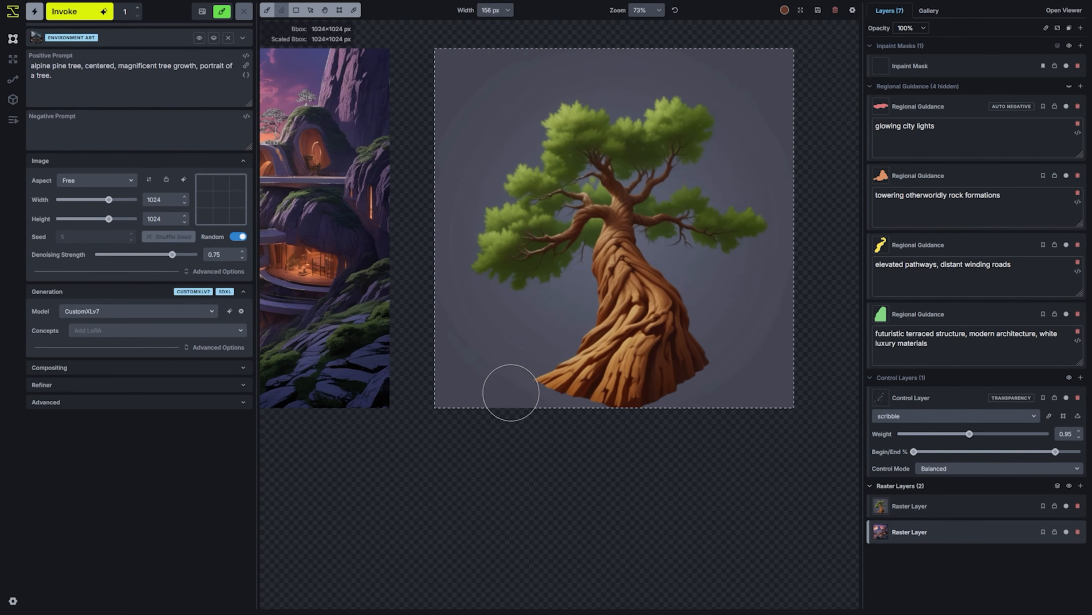
pyautogui.press('[')
pyautogui.click(964, 510)
pyautogui.moveTo(481, 402)
pyautogui.mouseDown()
pyautogui.moveTo(485, 351)
pyautogui.moveTo(517, 339)
pyautogui.moveTo(572, 284)
pyautogui.moveTo(436, 305)
pyautogui.moveTo(444, 190)
pyautogui.moveTo(432, 297)
pyautogui.moveTo(496, 132)
pyautogui.moveTo(729, 57)
pyautogui.moveTo(756, 331)
pyautogui.moveTo(646, 450)
pyautogui.moveTo(759, 334)
pyautogui.moveTo(664, 262)
pyautogui.moveTo(775, 257)
pyautogui.moveTo(783, 215)
pyautogui.moveTo(702, 177)
pyautogui.moveTo(665, 188)
pyautogui.moveTo(718, 161)
pyautogui.moveTo(750, 117)
pyautogui.moveTo(635, 82)
pyautogui.moveTo(638, 108)
pyautogui.moveTo(598, 98)
pyautogui.moveTo(509, 132)
pyautogui.mouseUp()
pyautogui.press('[')
pyautogui.press('[')
pyautogui.press('[')
pyautogui.press('[')
pyautogui.press('[')
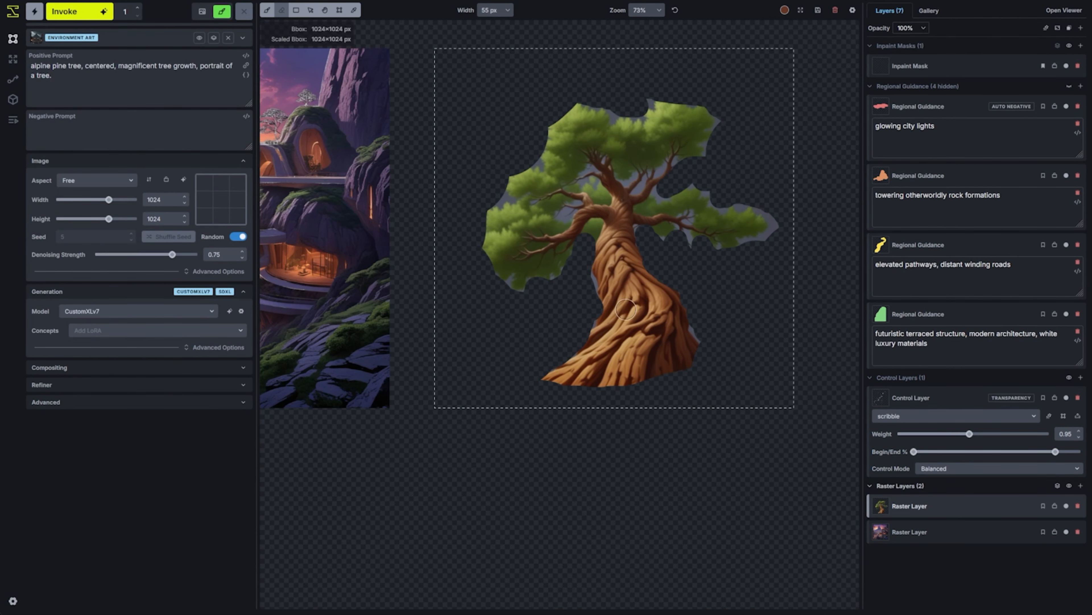
# Move the bounding box back onto the mountain scene and place the cut-out tree layer over the terraced building
pyautogui.scroll(-3, 552, 309)
pyautogui.scroll(3, 417, 291)
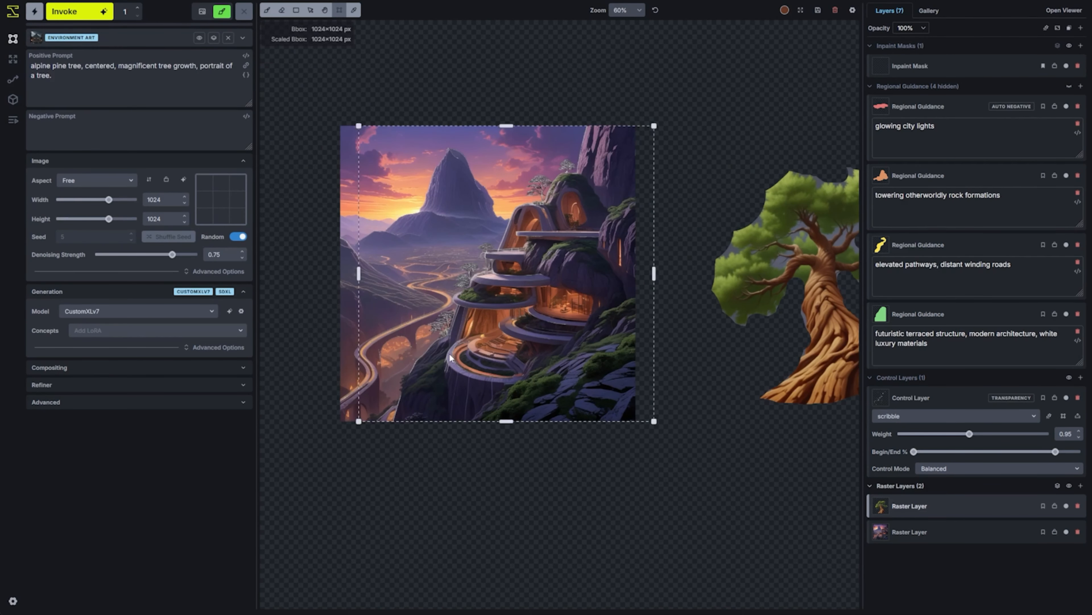
pyautogui.moveTo(785, 286); pyautogui.dragTo(482, 304)
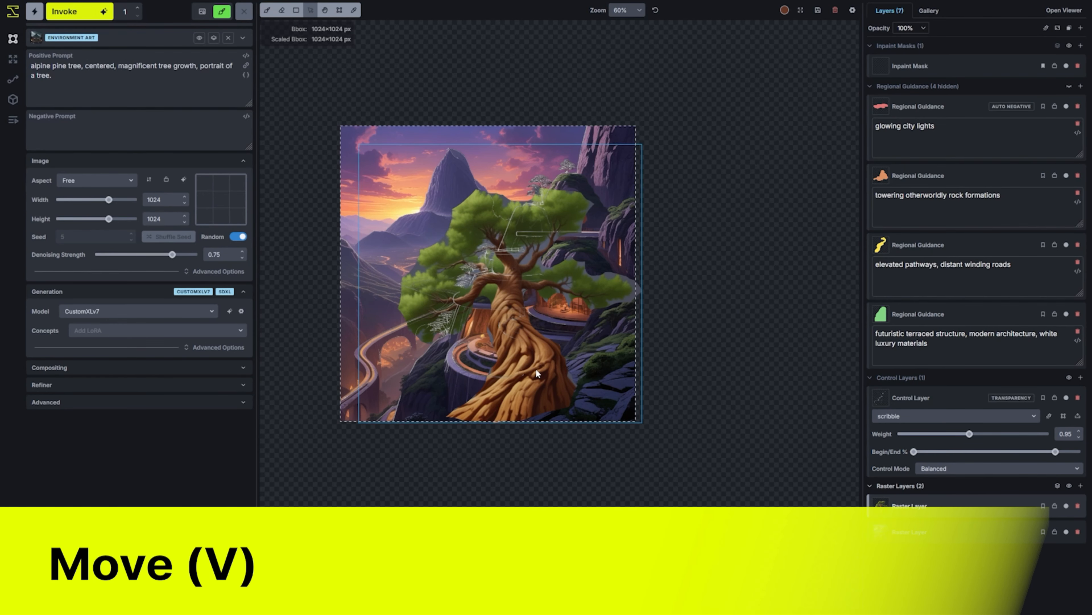
pyautogui.scroll(3, 515, 368)
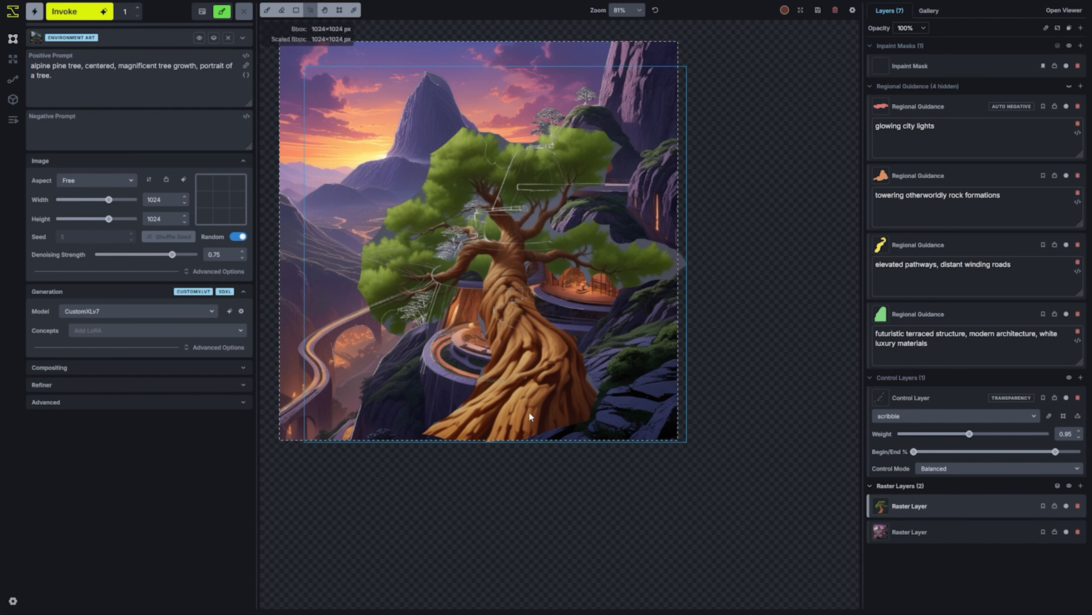
pyautogui.moveTo(533, 410); pyautogui.dragTo(559, 385)
pyautogui.scroll(3, 568, 498)
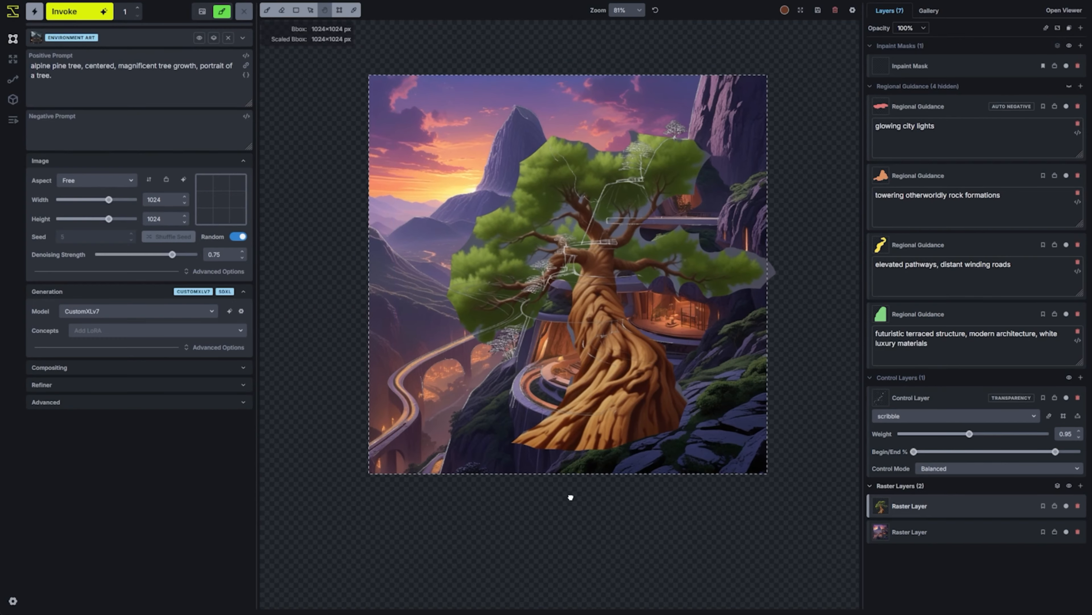
pyautogui.moveTo(629, 349); pyautogui.dragTo(612, 333)
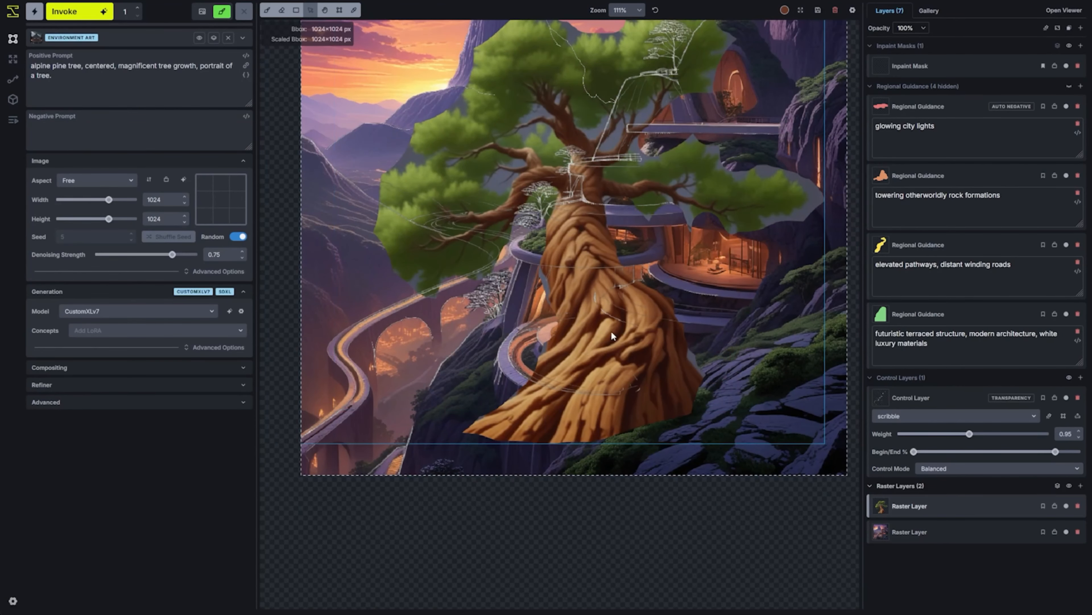
# Transform the tree layer, scaling it down to a small tree over the lower terrace
pyautogui.click(1058, 27)
pyautogui.moveTo(825, 443); pyautogui.dragTo(497, 122)
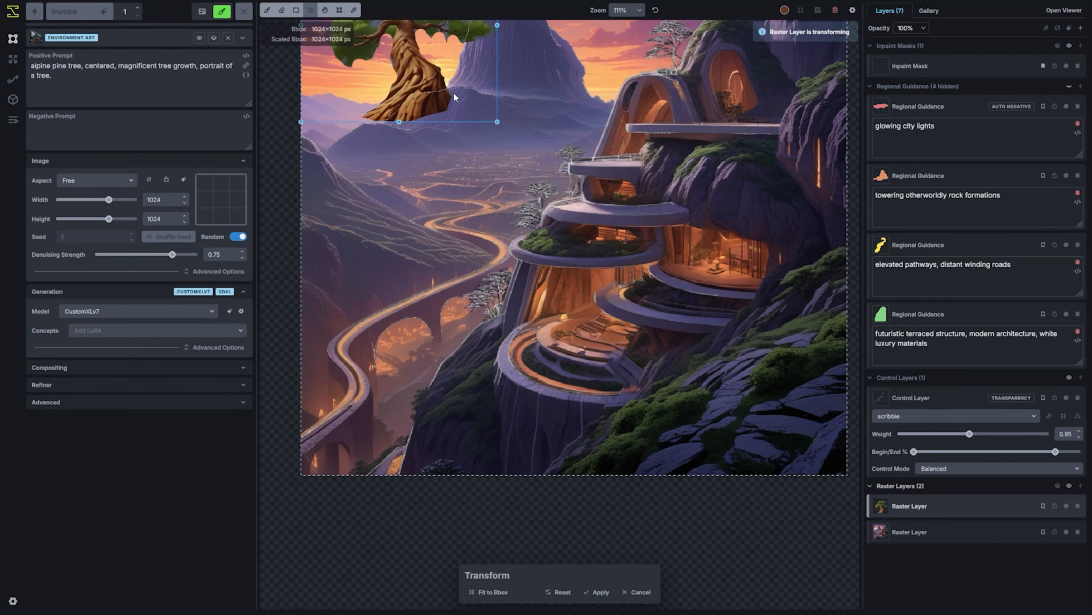
pyautogui.moveTo(456, 68); pyautogui.dragTo(696, 376)
pyautogui.moveTo(738, 430); pyautogui.dragTo(607, 337)
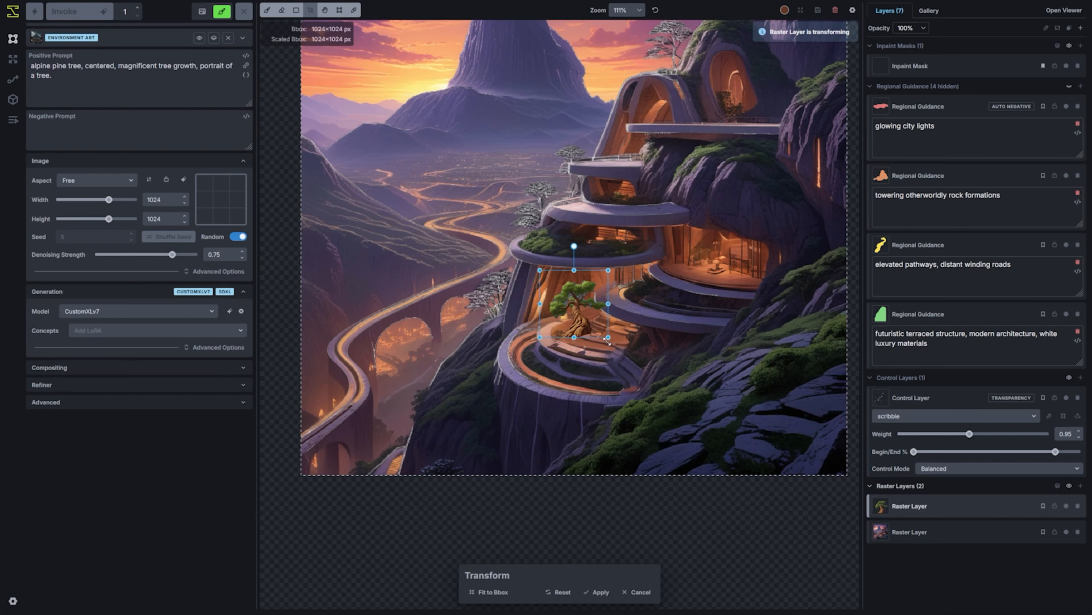
# Tilt the small tree slightly clockwise, position it on the outer edge of the middle planted terrace, and apply the transform
pyautogui.moveTo(574, 246)
pyautogui.mouseDown()
pyautogui.moveTo(560, 248)
pyautogui.moveTo(590, 249)
pyautogui.mouseUp()
pyautogui.moveTo(597, 345); pyautogui.dragTo(589, 332)
pyautogui.moveTo(584, 310); pyautogui.dragTo(556, 237)
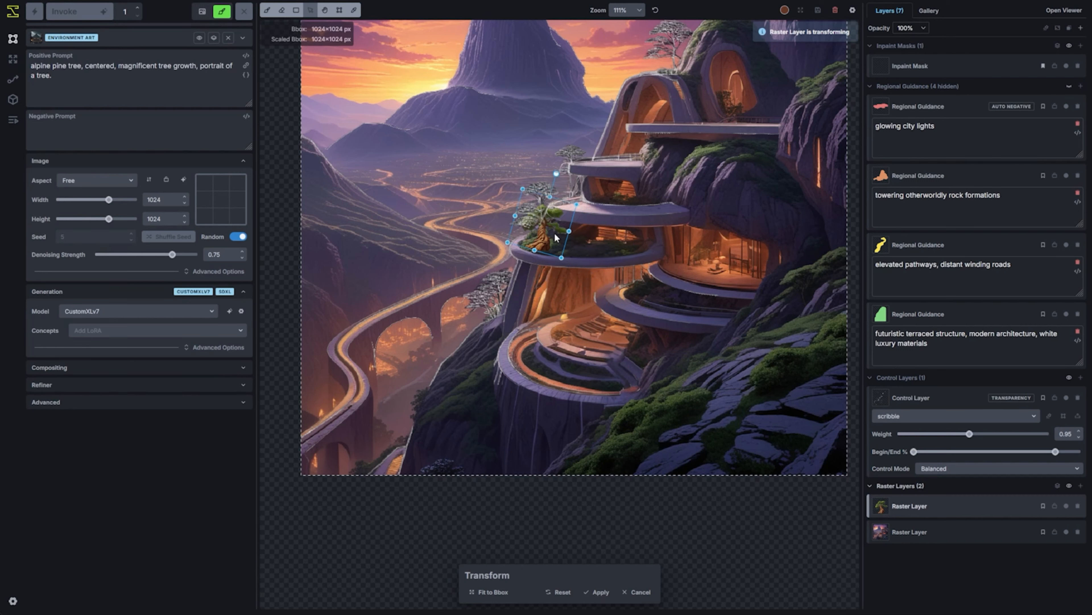
pyautogui.moveTo(556, 173); pyautogui.dragTo(547, 172)
pyautogui.moveTo(555, 243); pyautogui.dragTo(552, 245)
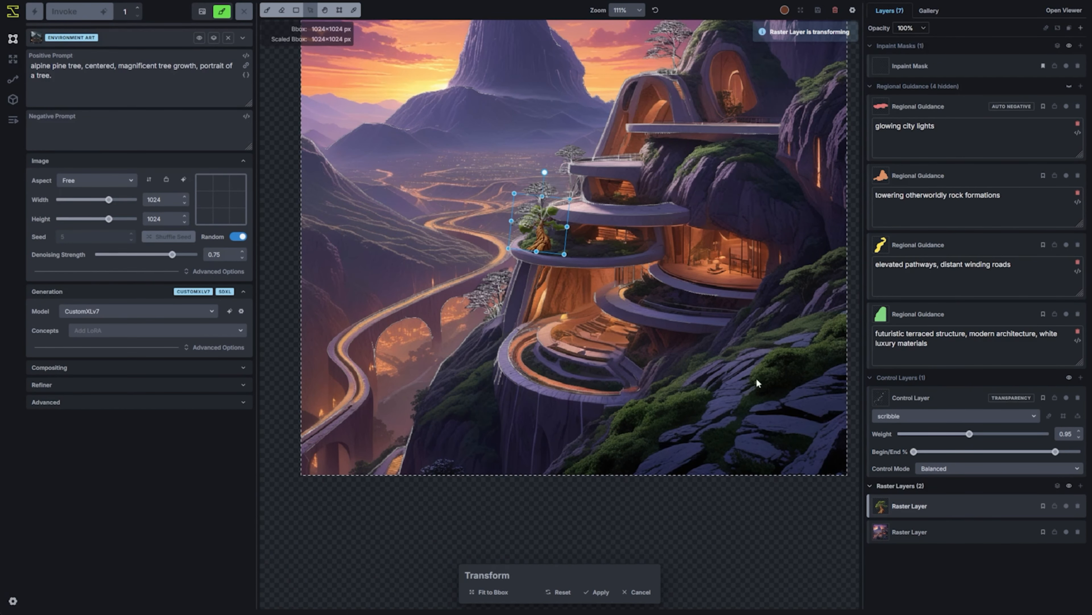
pyautogui.click(596, 591)
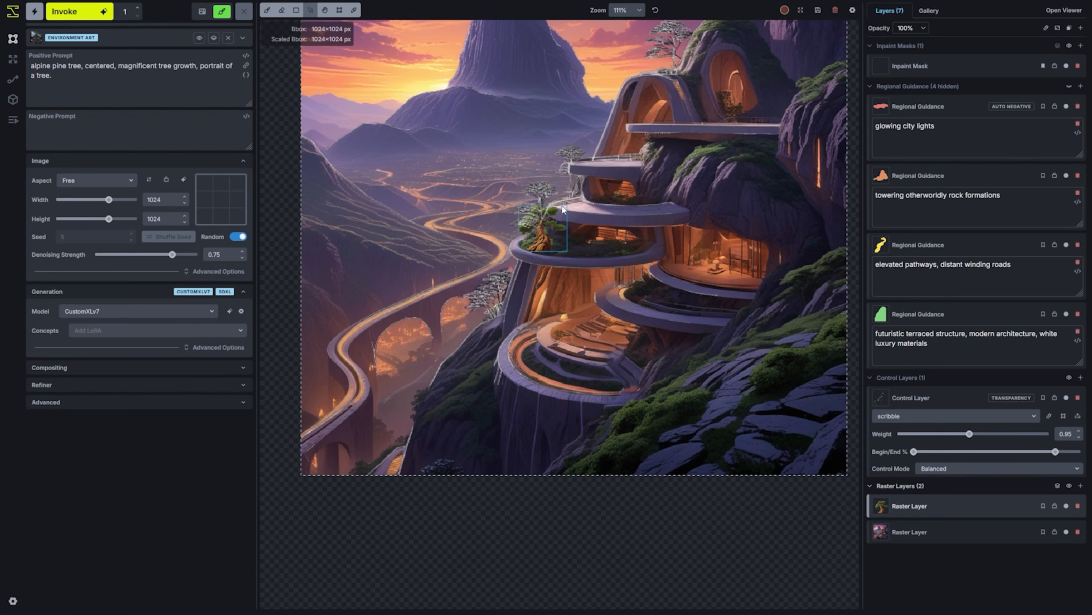
# Duplicate the tree layer and transform the copy into a smaller, slightly tilted tree on the lowest terrace
pyautogui.scroll(3, 593, 273)
pyautogui.moveTo(542, 307); pyautogui.dragTo(524, 443)
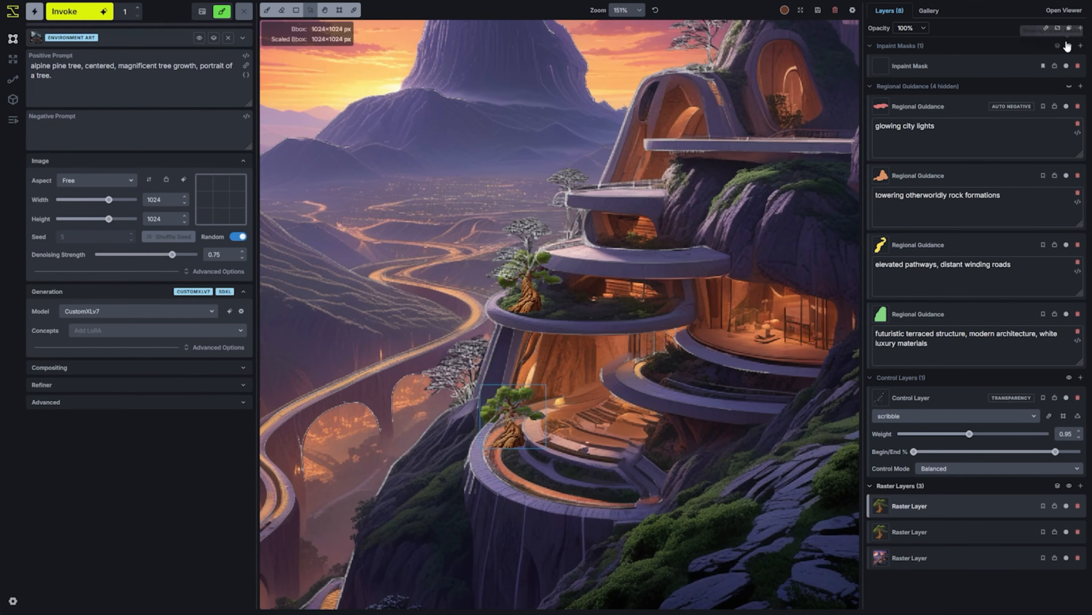
pyautogui.click(1058, 28)
pyautogui.moveTo(545, 387); pyautogui.dragTo(579, 429)
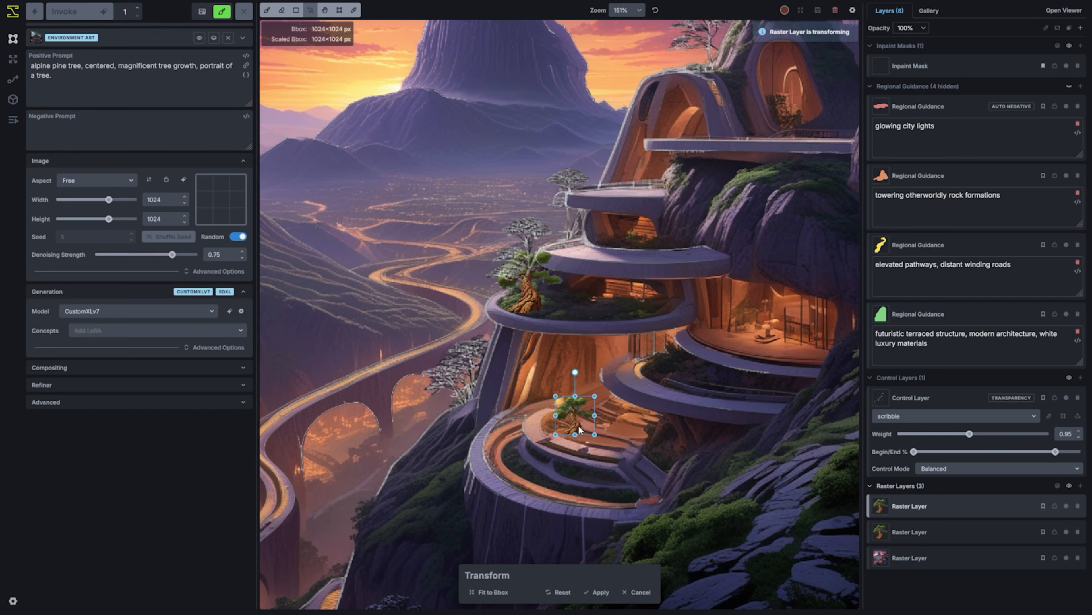
pyautogui.moveTo(575, 372); pyautogui.dragTo(582, 372)
pyautogui.moveTo(574, 414); pyautogui.dragTo(571, 416)
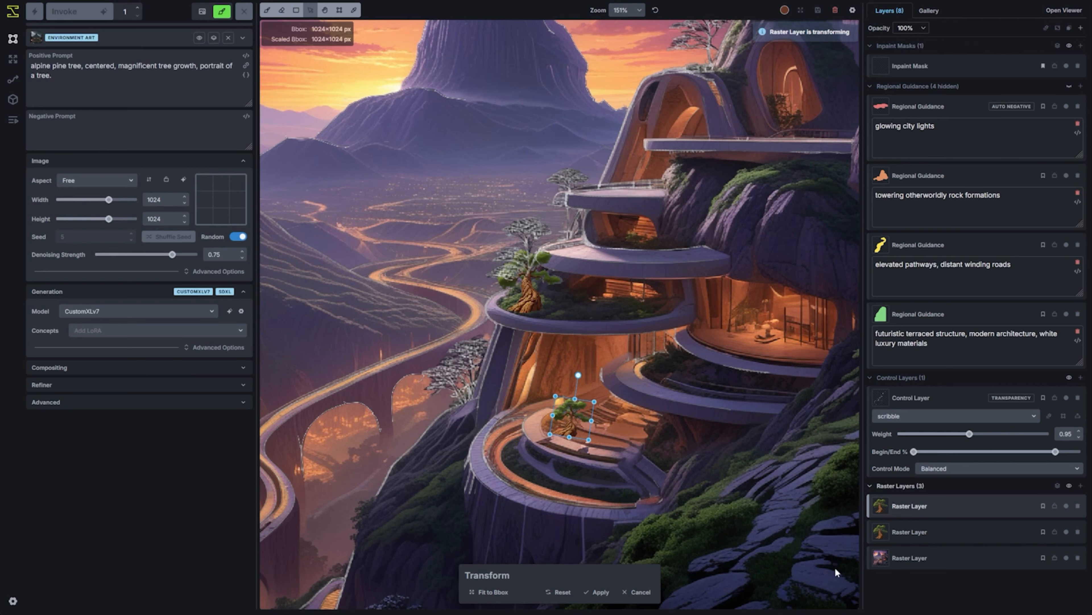
pyautogui.click(598, 592)
# Duplicate the tree layers for the upper balcony, the arched rooftop and the top terrace, placing a larger copy on the top terrace
pyautogui.rightClick(942, 515)
pyautogui.click(911, 390)
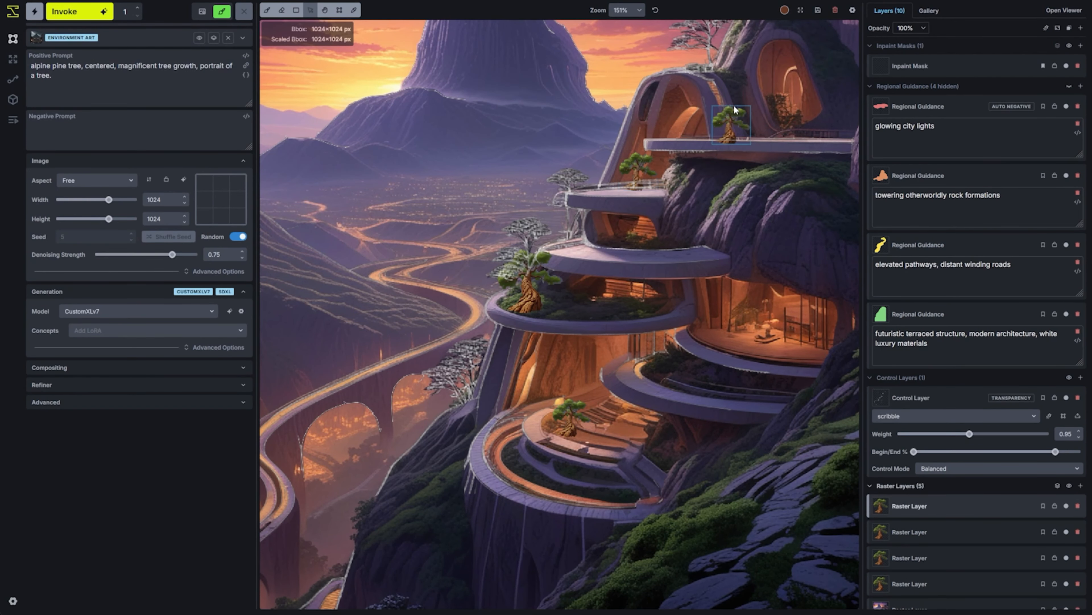
pyautogui.moveTo(642, 175); pyautogui.dragTo(689, 53)
pyautogui.rightClick(886, 582)
pyautogui.click(911, 458)
pyautogui.moveTo(538, 282); pyautogui.dragTo(792, 109)
pyautogui.scroll(8, 801, 148)
pyautogui.moveTo(801, 148); pyautogui.dragTo(616, 315)
# Paint an inpaint mask over the terraced building and its added trees with the brush enlarged to 80 px
pyautogui.press('b')
pyautogui.moveTo(548, 286)
pyautogui.mouseDown()
pyautogui.moveTo(567, 282)
pyautogui.moveTo(532, 211)
pyautogui.moveTo(623, 215)
pyautogui.mouseUp()
pyautogui.scroll(-10, 662, 290)
pyautogui.scroll(3, 709, 326)
pyautogui.moveTo(628, 366)
pyautogui.mouseDown()
pyautogui.moveTo(709, 325)
pyautogui.moveTo(719, 308)
pyautogui.mouseUp()
pyautogui.scroll(-1, 706, 328)
pyautogui.press('q')
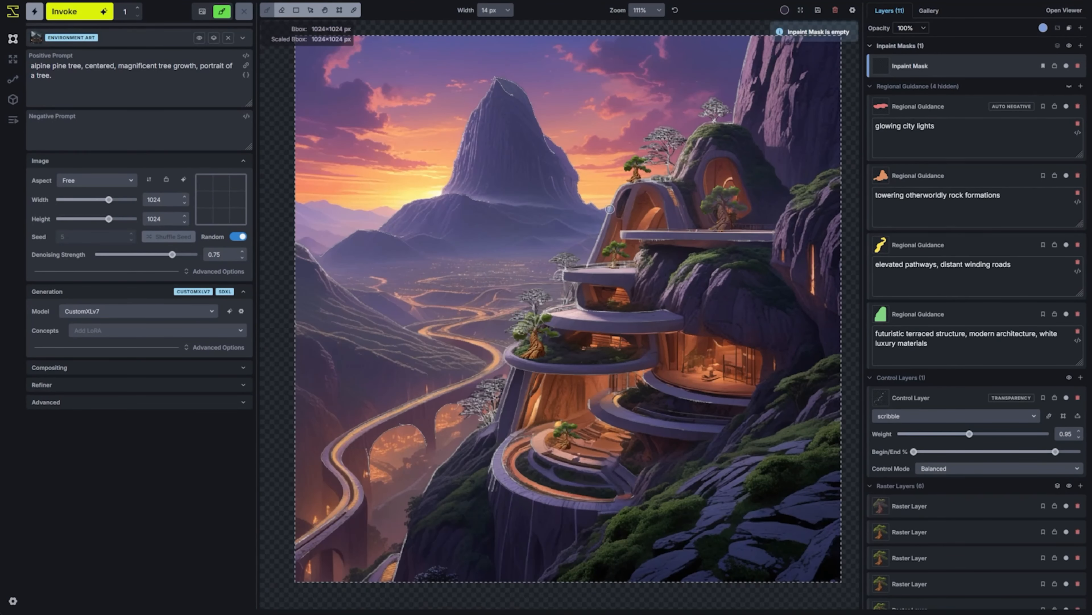
pyautogui.press(']')
pyautogui.press(']')
pyautogui.press(']')
pyautogui.press(']')
pyautogui.press(']')
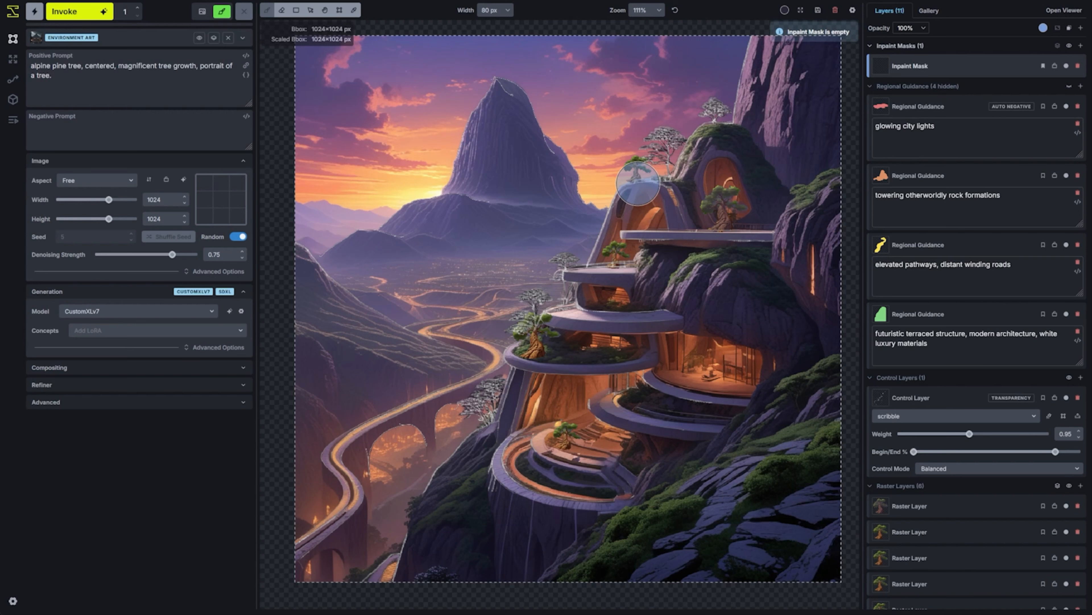
pyautogui.moveTo(636, 179); pyautogui.dragTo(641, 173)
pyautogui.moveTo(716, 208)
pyautogui.mouseDown()
pyautogui.moveTo(718, 171)
pyautogui.moveTo(730, 163)
pyautogui.moveTo(743, 201)
pyautogui.moveTo(658, 207)
pyautogui.moveTo(642, 197)
pyautogui.moveTo(610, 262)
pyautogui.moveTo(562, 308)
pyautogui.moveTo(554, 343)
pyautogui.moveTo(629, 301)
pyautogui.mouseUp()
pyautogui.scroll(-6, 714, 198)
pyautogui.scroll(3, 718, 200)
pyautogui.scroll(5, 649, 202)
pyautogui.scroll(-3, 640, 199)
pyautogui.moveTo(552, 434)
pyautogui.mouseDown()
pyautogui.moveTo(757, 387)
pyautogui.moveTo(742, 316)
pyautogui.moveTo(667, 259)
pyautogui.mouseUp()
# Resize the bounding box to 768×736 px around the masked building
pyautogui.press('c')
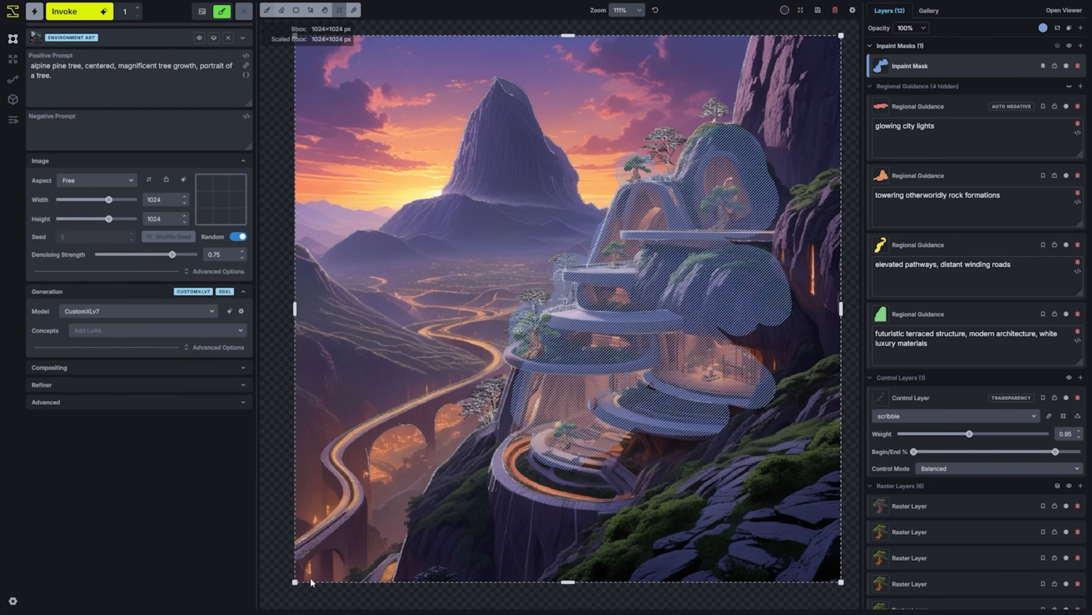
pyautogui.moveTo(305, 580); pyautogui.dragTo(433, 479)
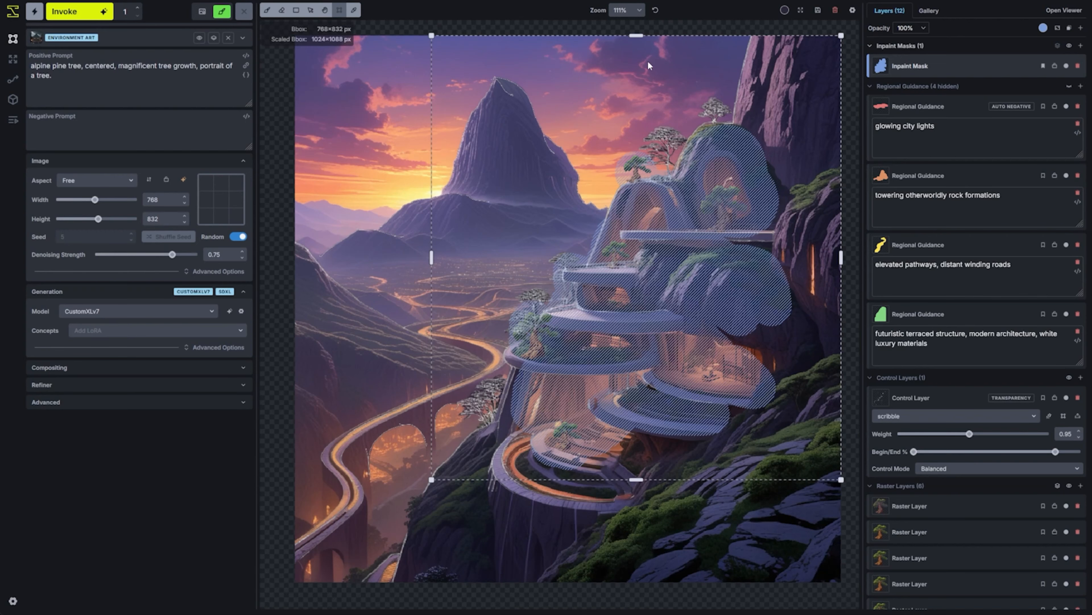
pyautogui.moveTo(640, 36); pyautogui.dragTo(642, 86)
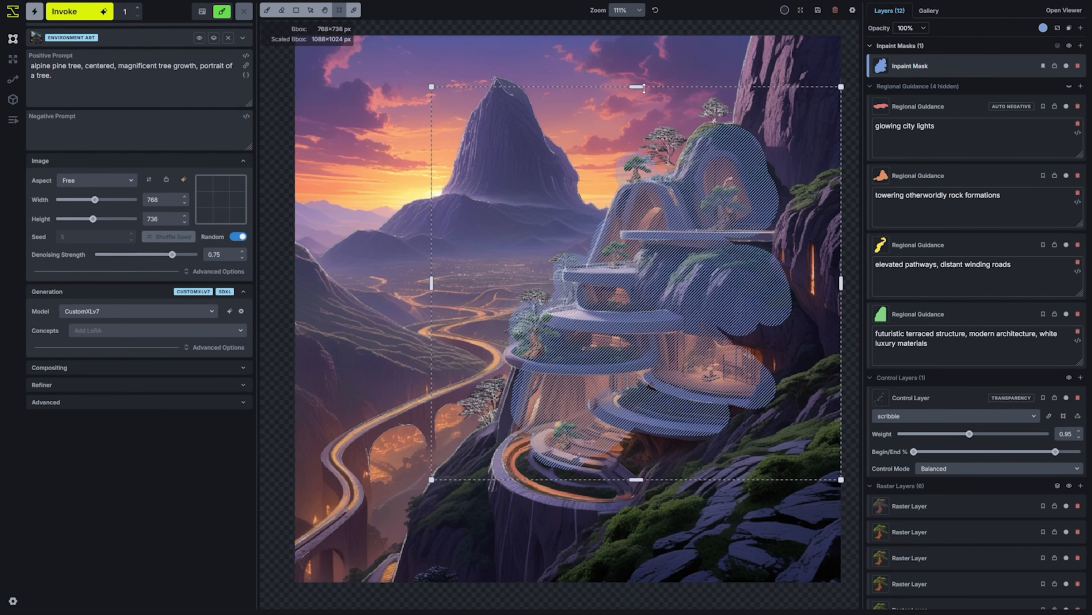
# Extend the inpaint mask over the trees along the outer edges of the terraces
pyautogui.press('b')
pyautogui.scroll(6, 578, 321)
pyautogui.press('space')
pyautogui.moveTo(503, 313); pyautogui.dragTo(573, 208)
pyautogui.scroll(4, 573, 207)
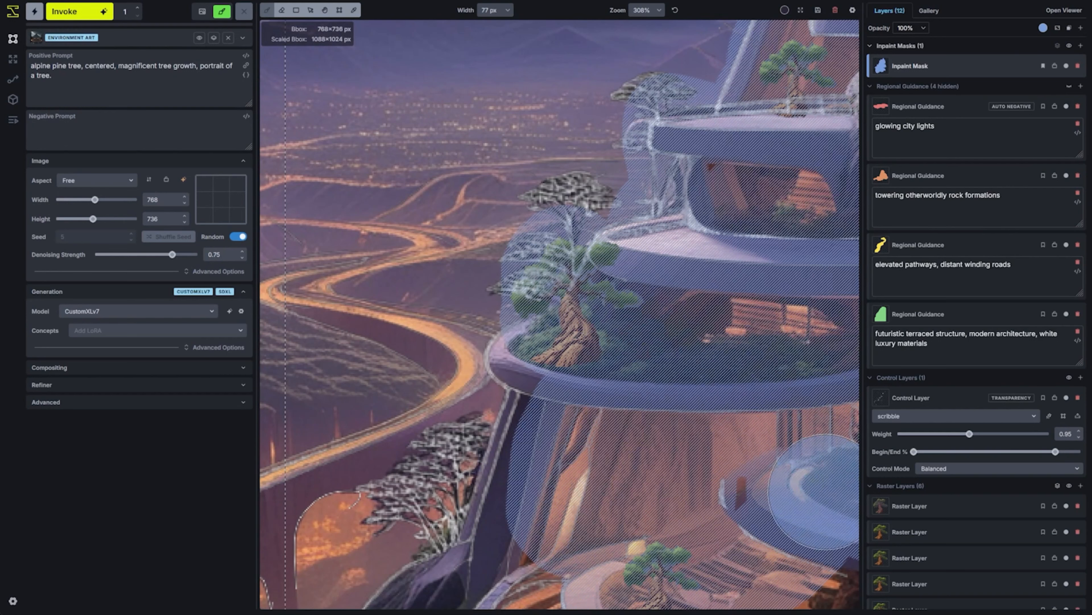
# Erase the control layer's scribble lines over the middle terrace's tree with a 16 px eraser
pyautogui.click(921, 398)
pyautogui.press('e')
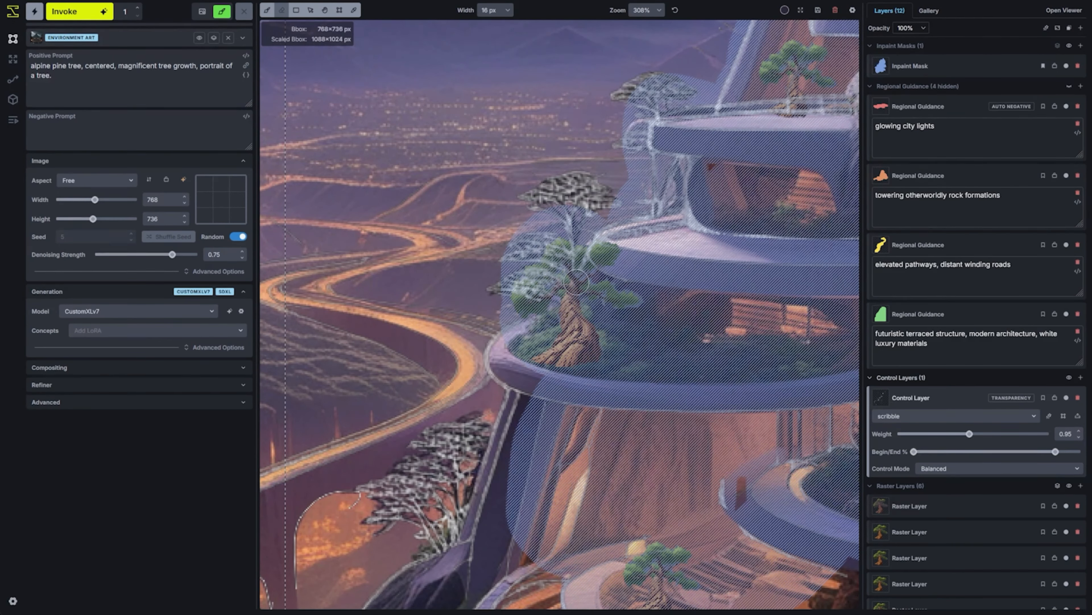
pyautogui.moveTo(563, 259)
pyautogui.mouseDown()
pyautogui.moveTo(566, 281)
pyautogui.moveTo(550, 277)
pyautogui.moveTo(533, 293)
pyautogui.moveTo(566, 251)
pyautogui.moveTo(588, 259)
pyautogui.moveTo(605, 294)
pyautogui.mouseUp()
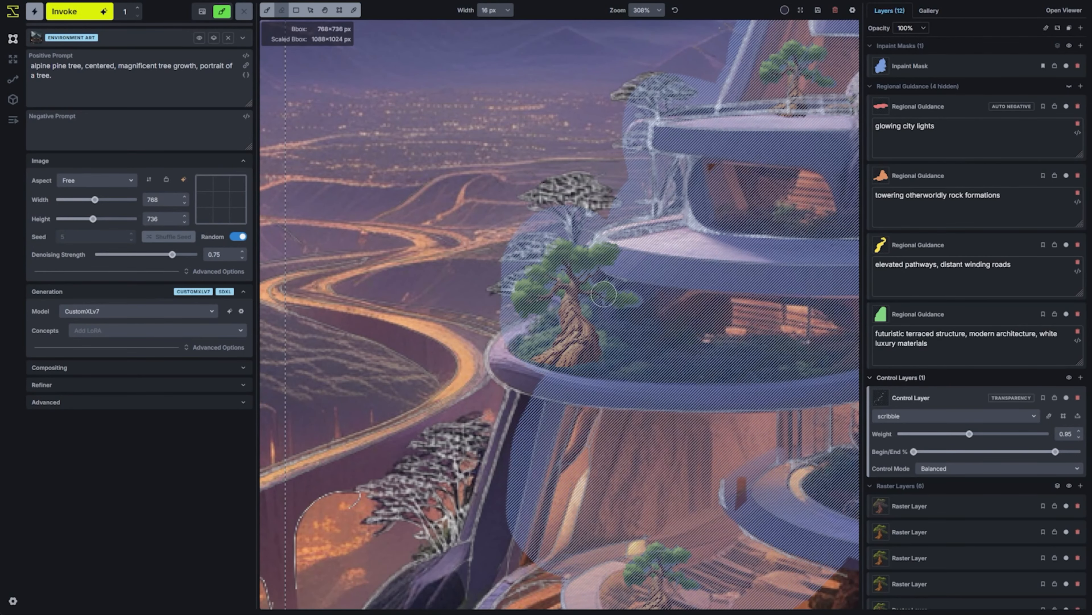
# Set the denoising strength to 0.6 and generate the masked area
pyautogui.scroll(-6, 611, 362)
pyautogui.press('space')
pyautogui.scroll(-2, 690, 450)
pyautogui.moveTo(172, 254); pyautogui.dragTo(157, 264)
pyautogui.click(96, 11)
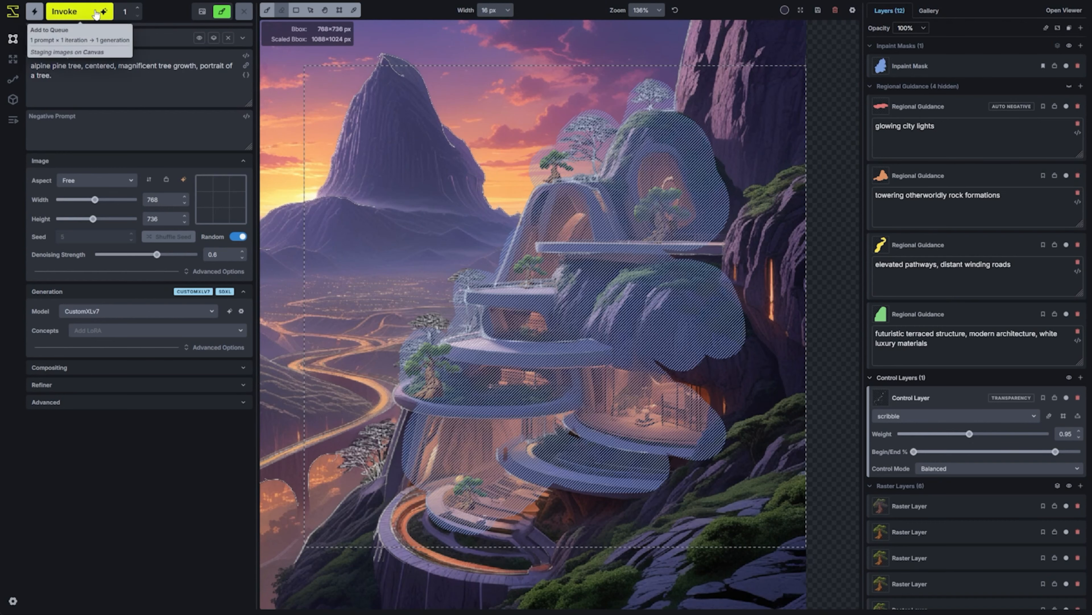
pyautogui.scroll(1, 548, 475)
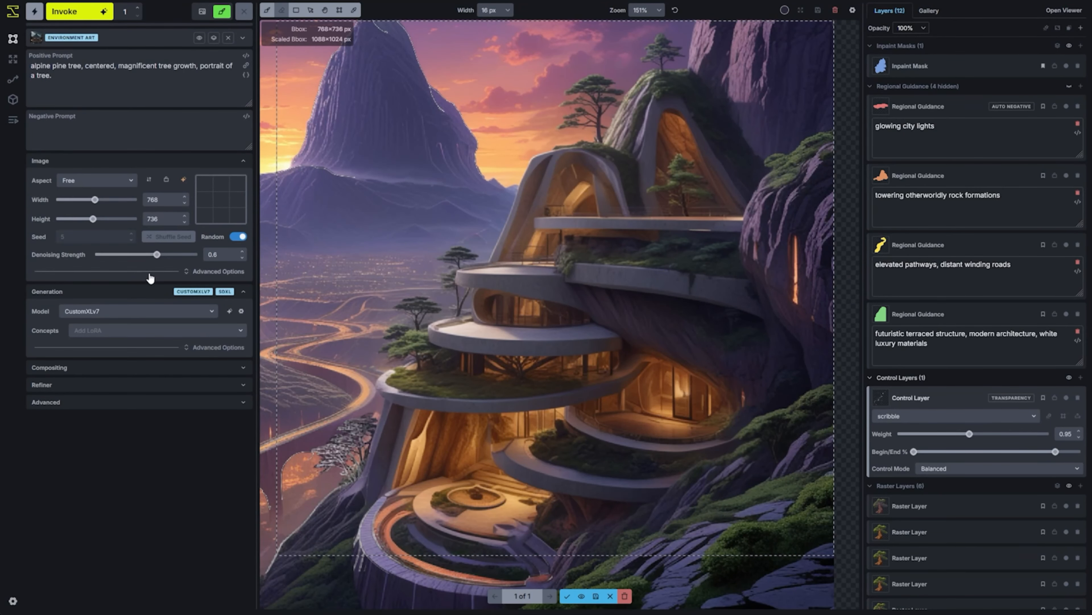
# Lower the denoising strength to 0.3, generate the masked area again, and accept the result onto the canvas
pyautogui.moveTo(157, 255); pyautogui.dragTo(147, 255)
pyautogui.moveTo(146, 254); pyautogui.dragTo(131, 254)
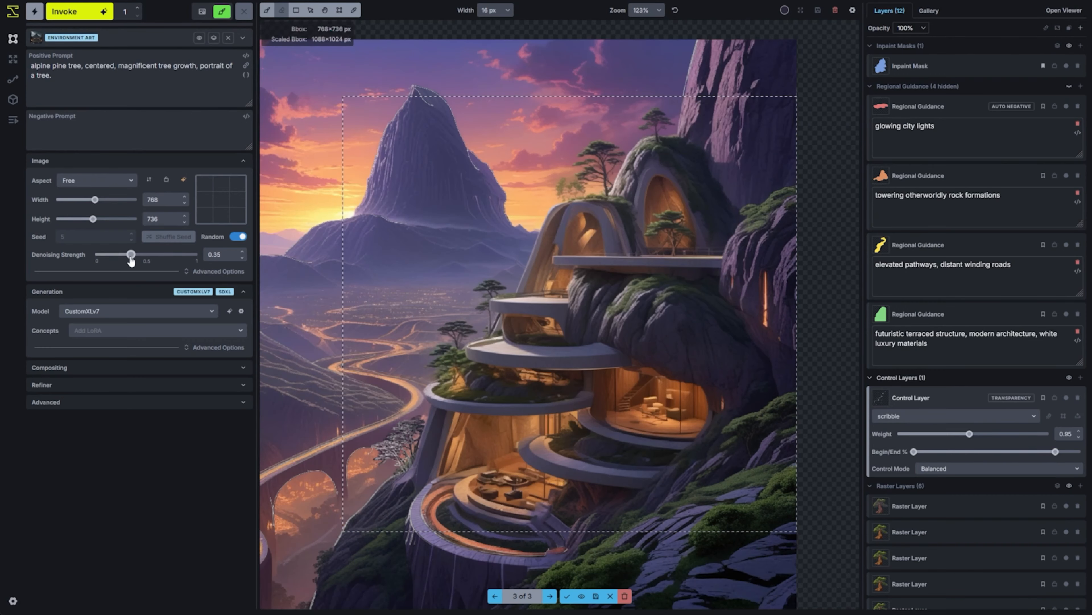
pyautogui.click(87, 14)
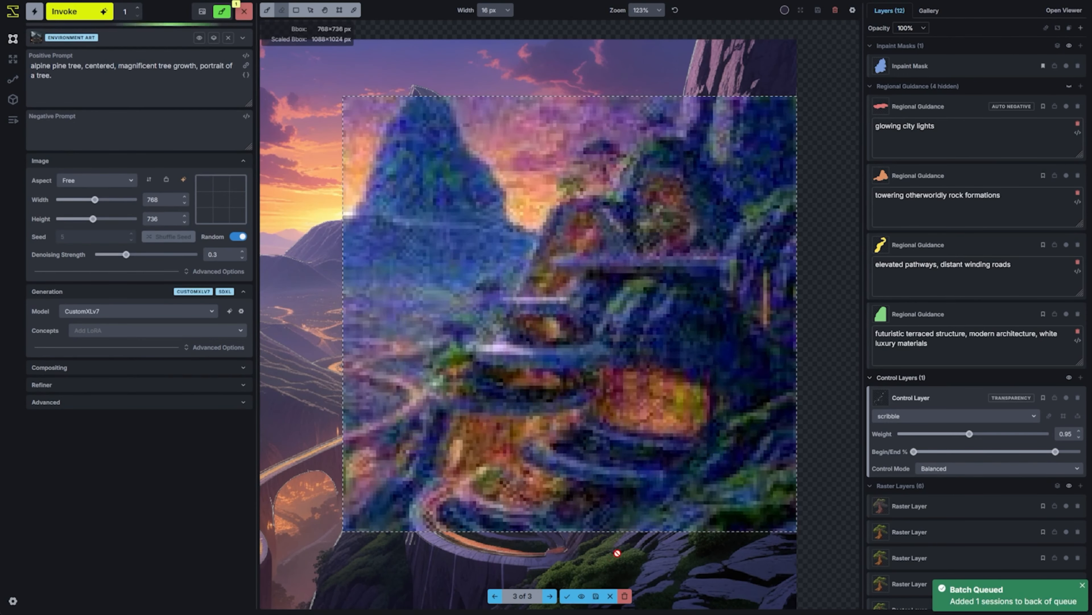
pyautogui.click(568, 596)
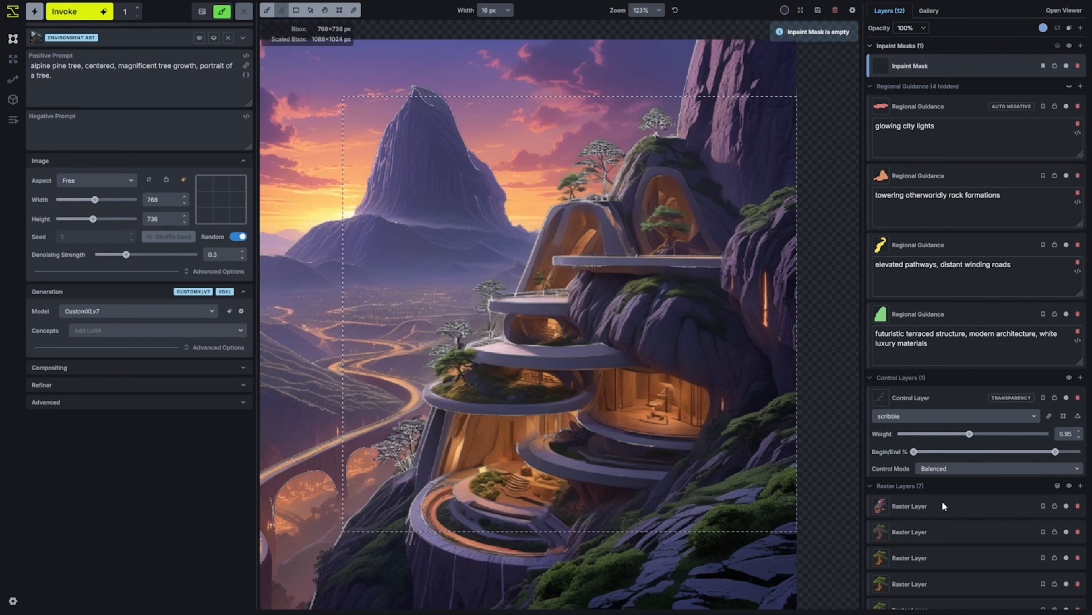
# Delete the uppermost tree layer and the generated layer above it, and undo the generated layer's deletion
pyautogui.scroll(-2, 946, 539)
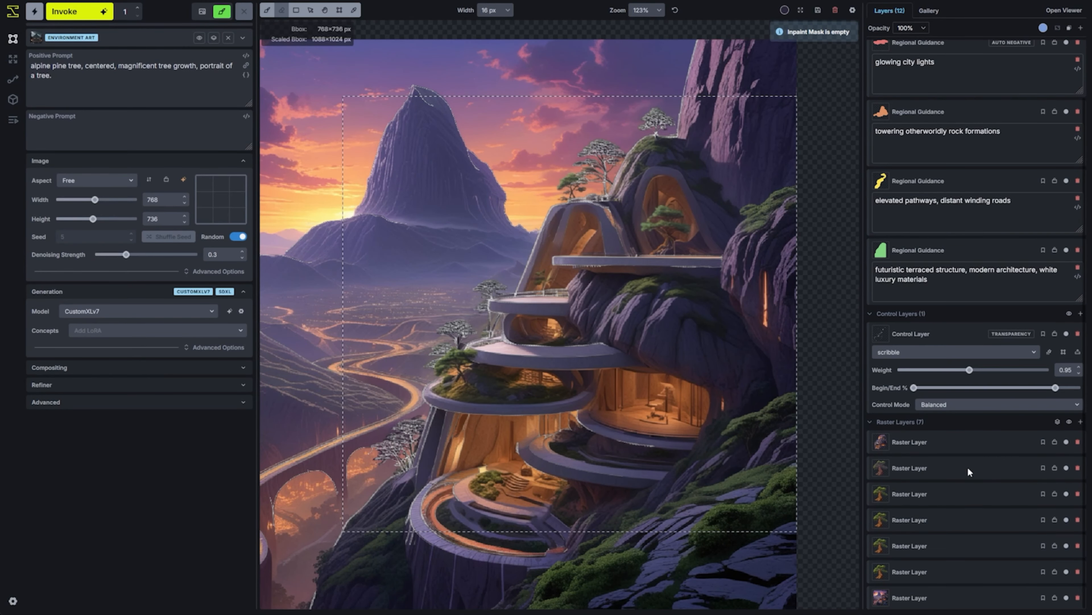
pyautogui.click(942, 499)
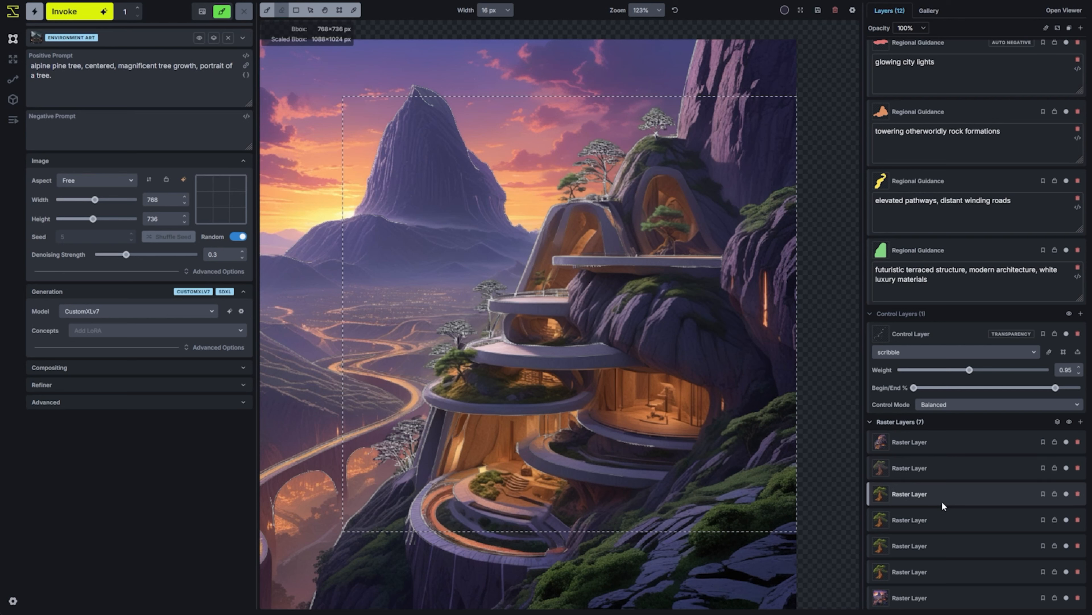
pyautogui.click(949, 572)
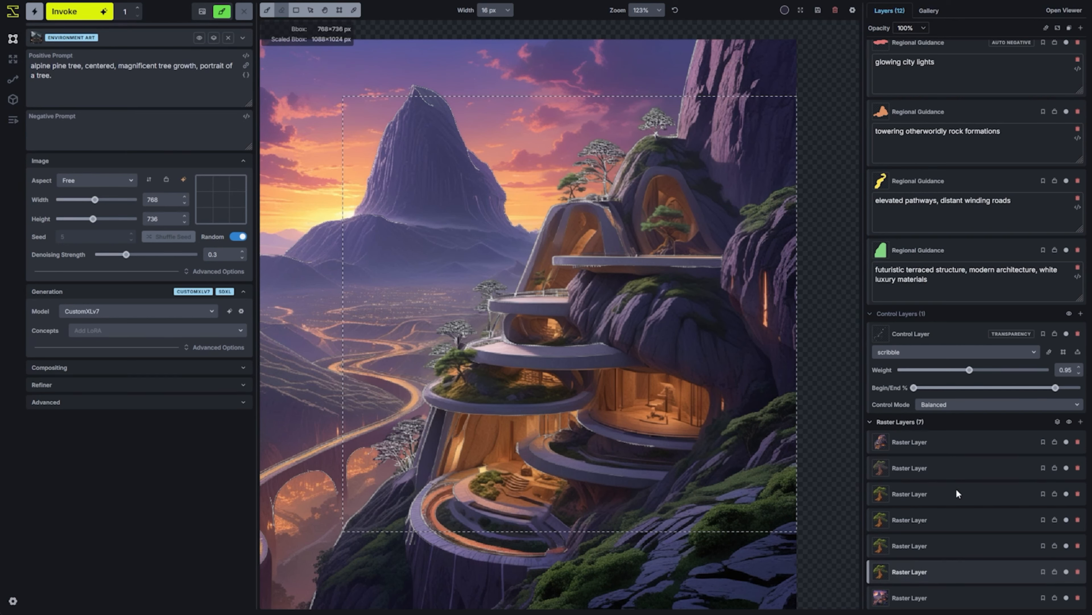
pyautogui.click(1077, 471)
pyautogui.click(1078, 472)
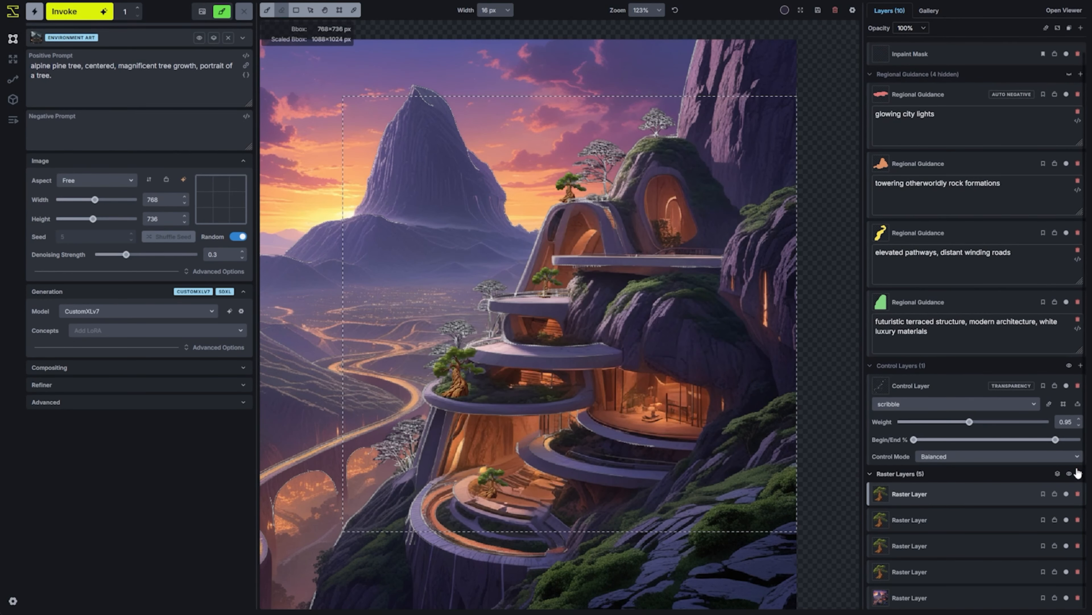
pyautogui.hotkey('ctrl', 'z')
# Delete the four remaining tree raster layers, keeping the generated layer and the original scene layer
pyautogui.scroll(-1, 1079, 521)
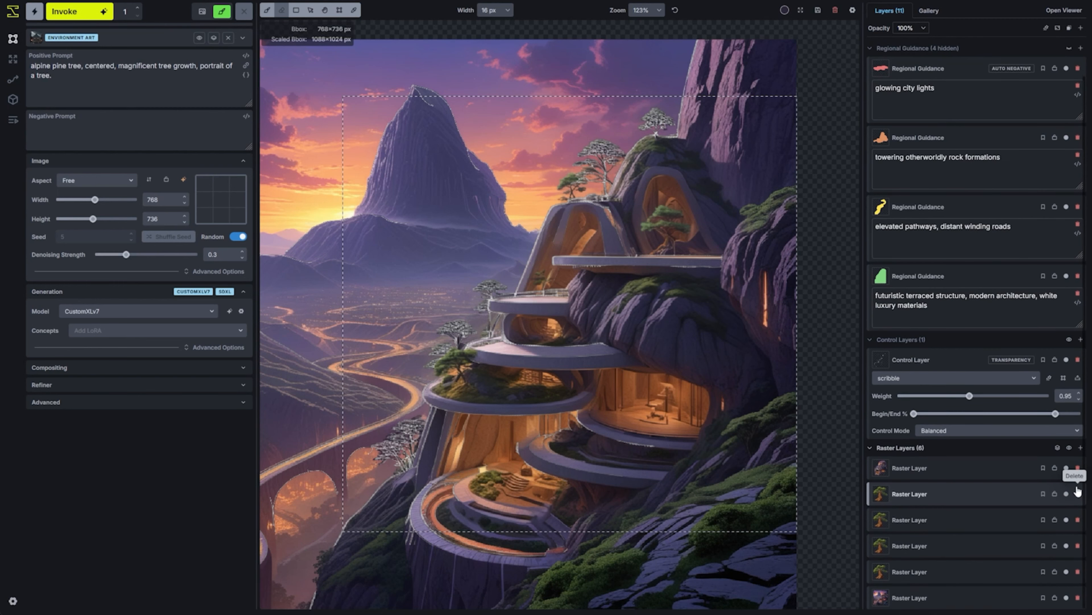
pyautogui.click(1078, 492)
pyautogui.click(1078, 520)
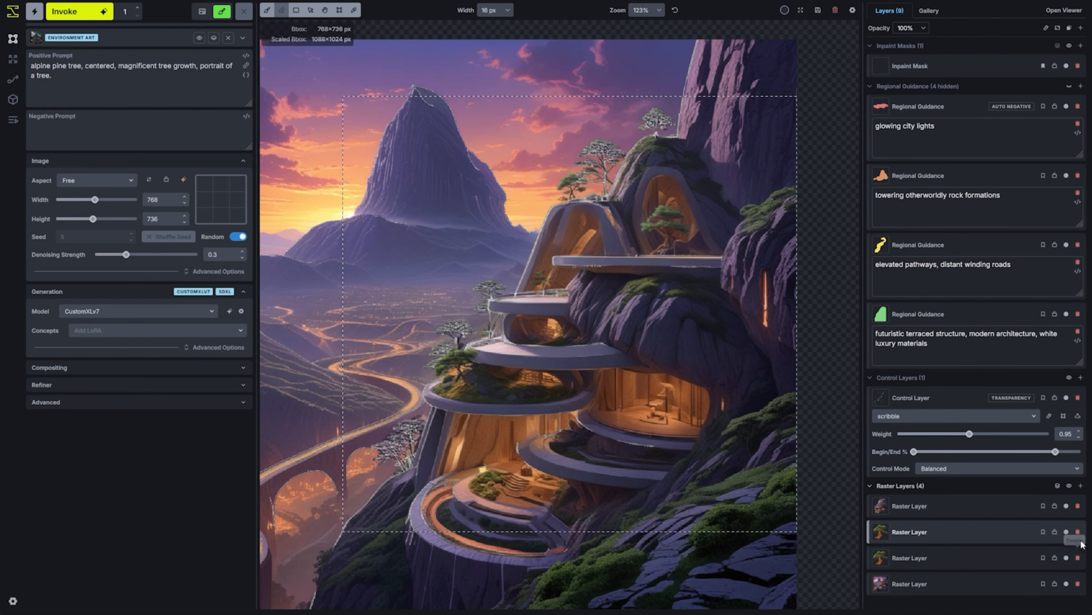
pyautogui.click(1079, 532)
pyautogui.click(1078, 533)
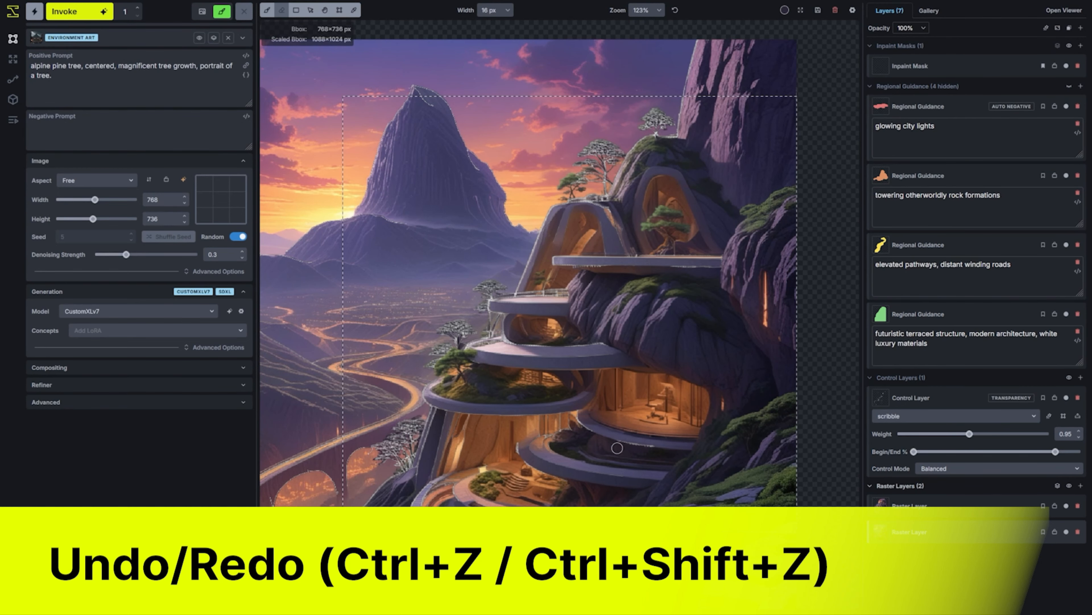
pyautogui.press('space')
pyautogui.moveTo(576, 409)
pyautogui.mouseDown()
pyautogui.moveTo(653, 399)
pyautogui.moveTo(681, 361)
pyautogui.mouseUp()
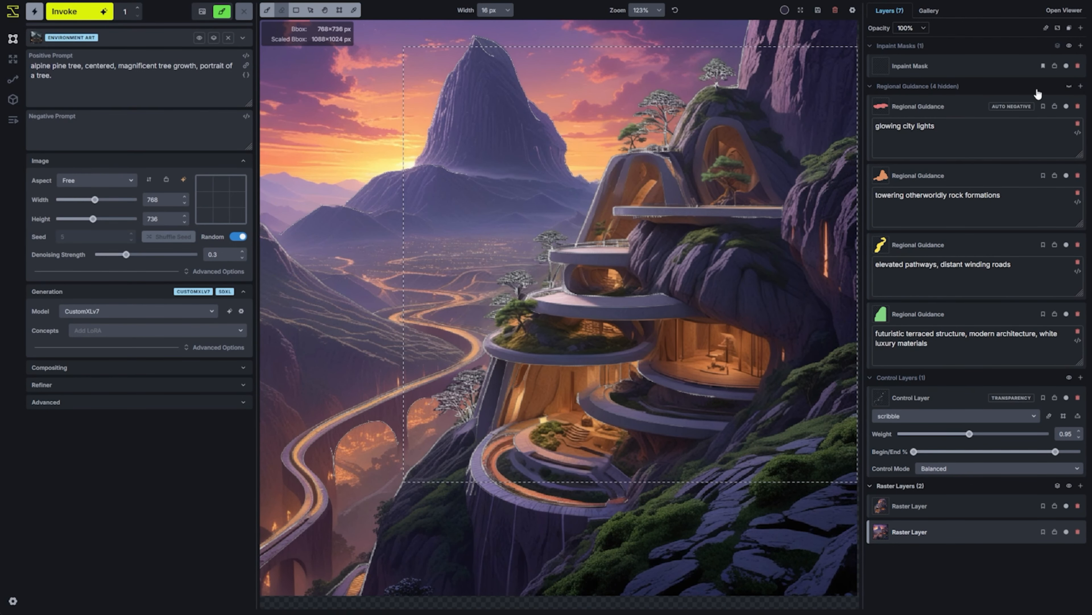
# Toggle the regional guidance overlays to compare the scene with and without them, leave them hidden, and hide the control layers
pyautogui.click(1069, 87)
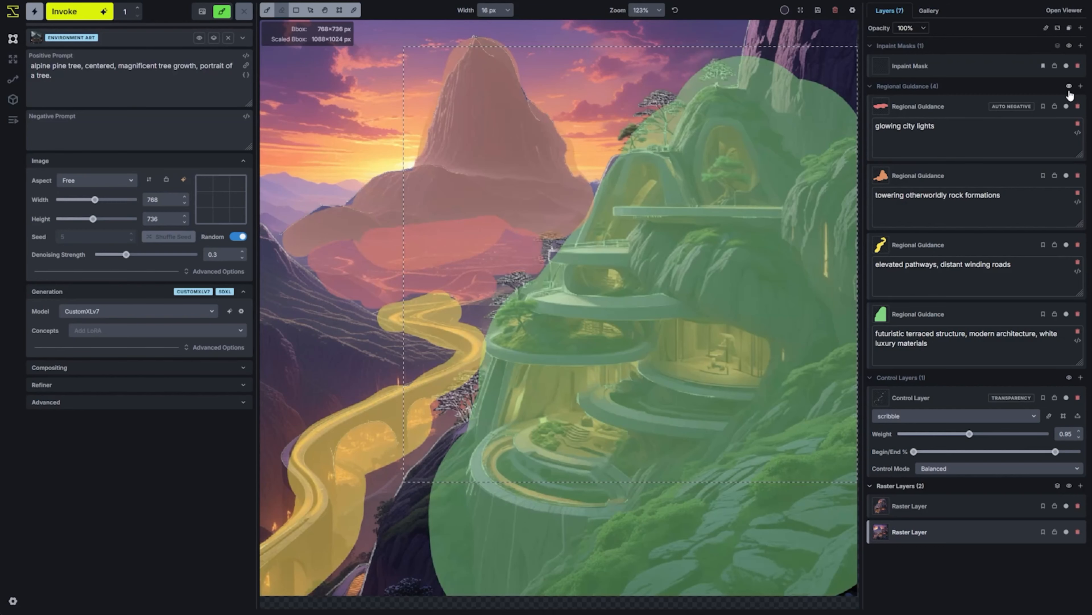
pyautogui.click(1069, 87)
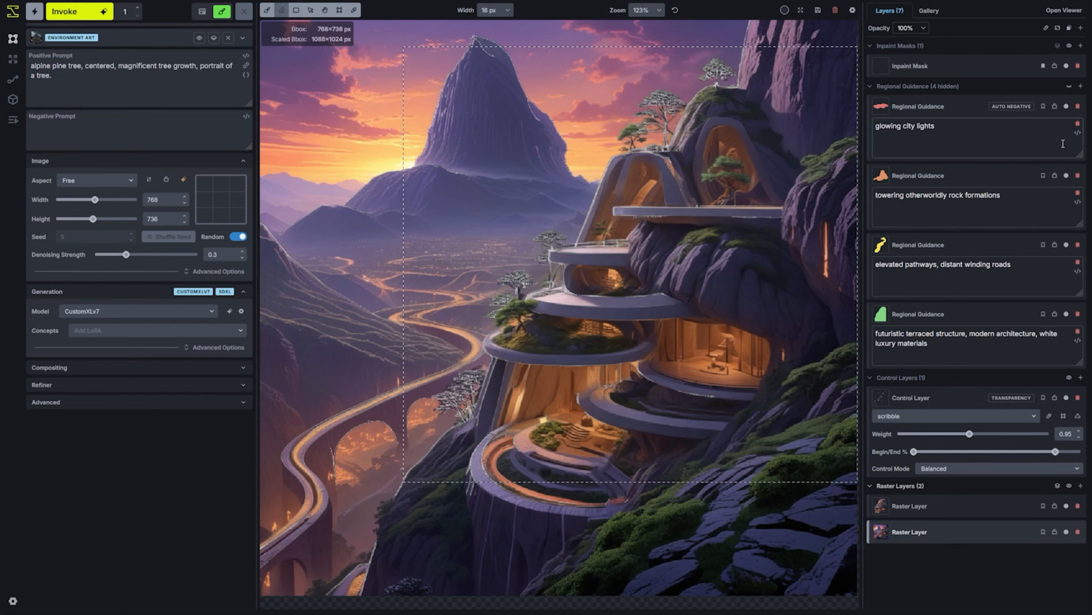
pyautogui.click(1070, 87)
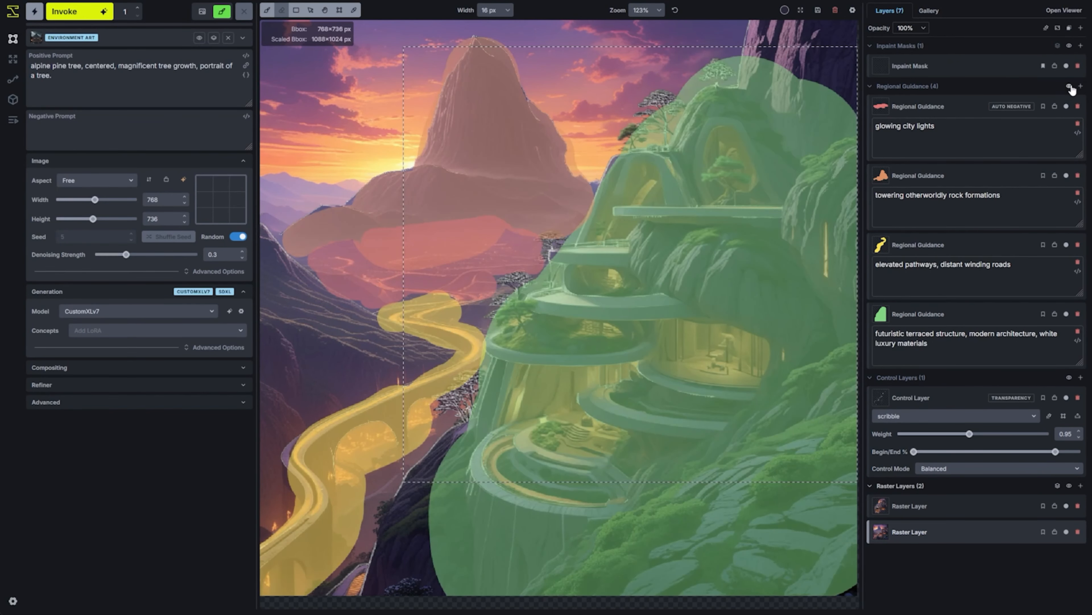
pyautogui.click(1069, 87)
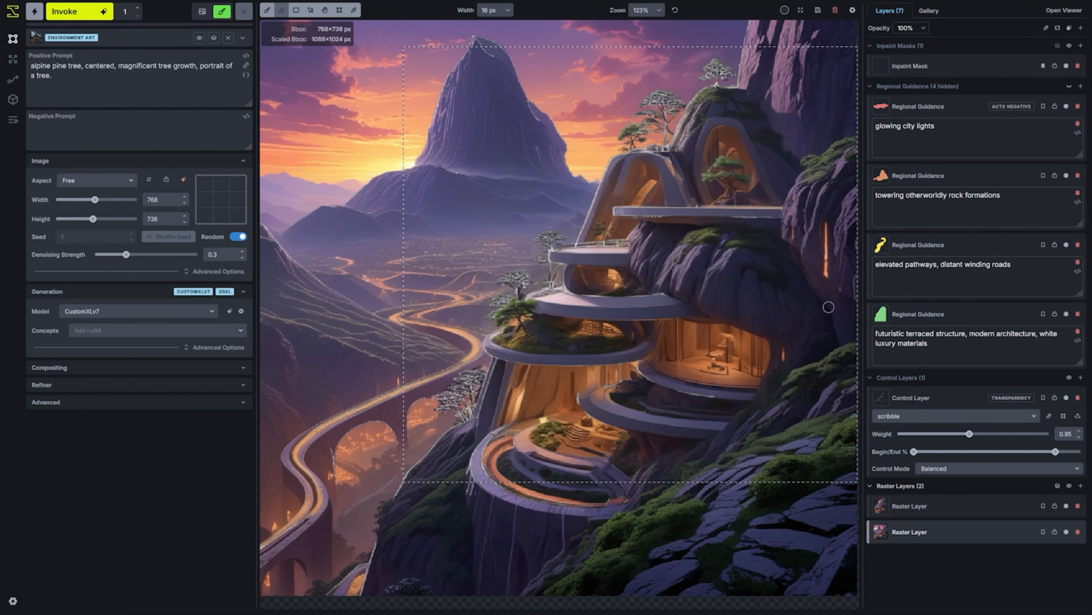
pyautogui.click(1069, 378)
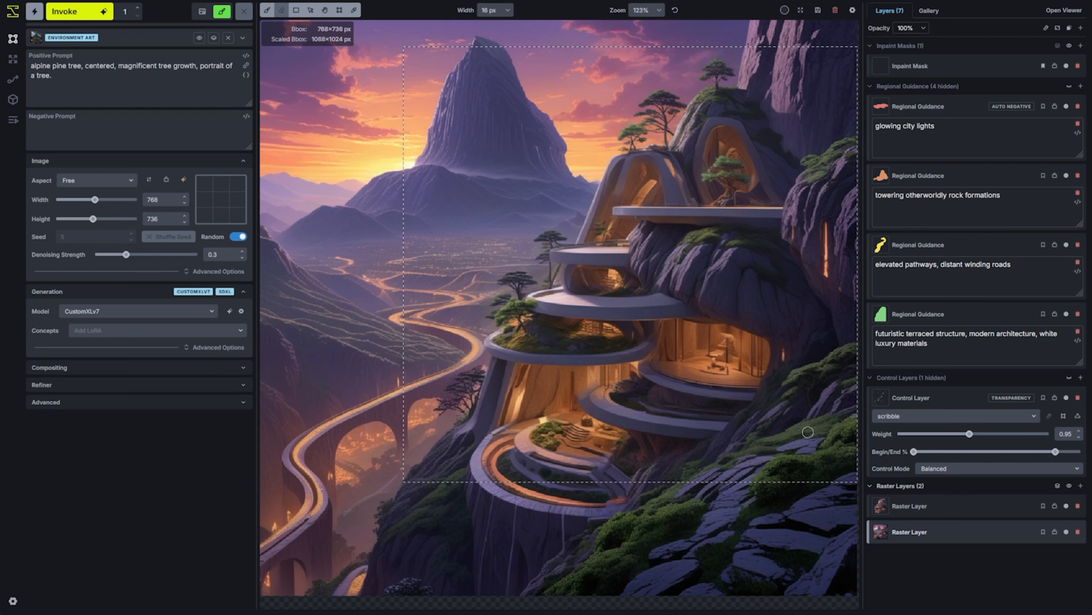
# Shrink the bounding box to 320×256 px and place it over the middle terraces
pyautogui.press('c')
pyautogui.moveTo(857, 482); pyautogui.dragTo(593, 197)
pyautogui.moveTo(552, 133); pyautogui.dragTo(657, 282)
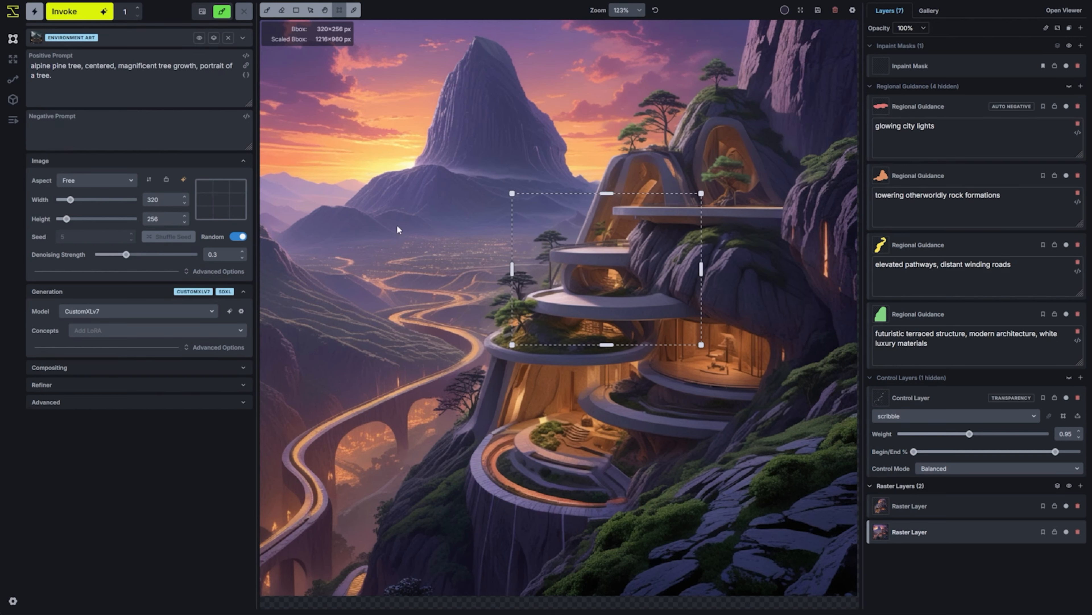
# Replace the positive prompt with "a driveway into a luxury estate building, built into a mountain, mountain entrance, large illuminated doorway"
pyautogui.click(134, 73)
pyautogui.hotkey('ctrl', 'a')
pyautogui.write('a driveway into a luxury e')
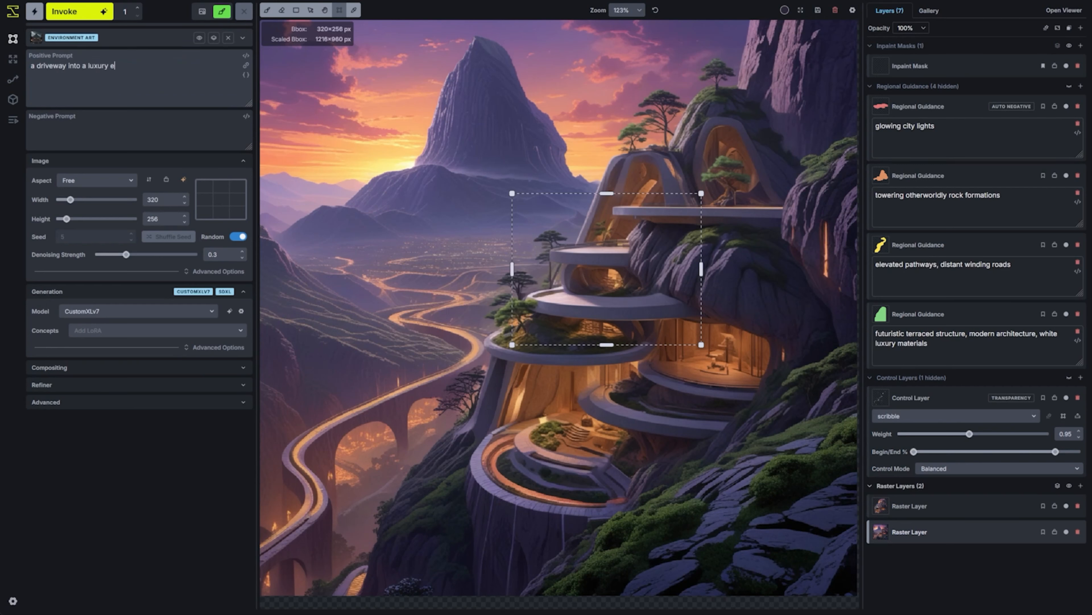
pyautogui.write('state building, built into a mountain, mountain entrance, large illuminated doorway')
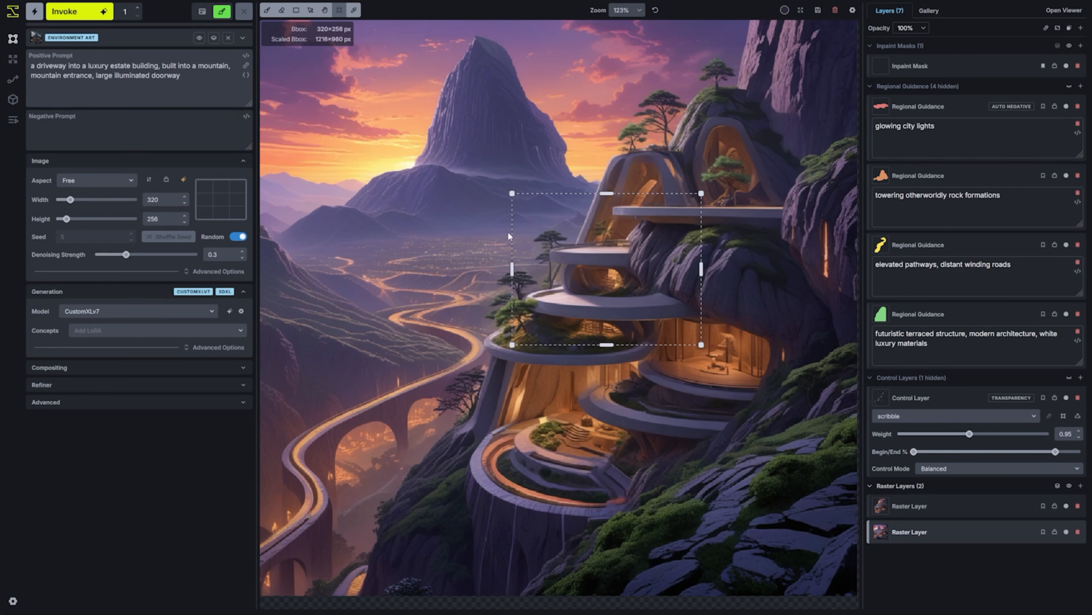
# Paint an inpaint mask over the middle terrace's glowing room and the adjoining rock
pyautogui.click(910, 65)
pyautogui.press('b')
pyautogui.moveTo(574, 280)
pyautogui.mouseDown()
pyautogui.moveTo(642, 282)
pyautogui.moveTo(654, 298)
pyautogui.moveTo(547, 296)
pyautogui.moveTo(600, 291)
pyautogui.moveTo(579, 272)
pyautogui.moveTo(652, 285)
pyautogui.moveTo(643, 266)
pyautogui.moveTo(565, 261)
pyautogui.moveTo(630, 259)
pyautogui.mouseUp()
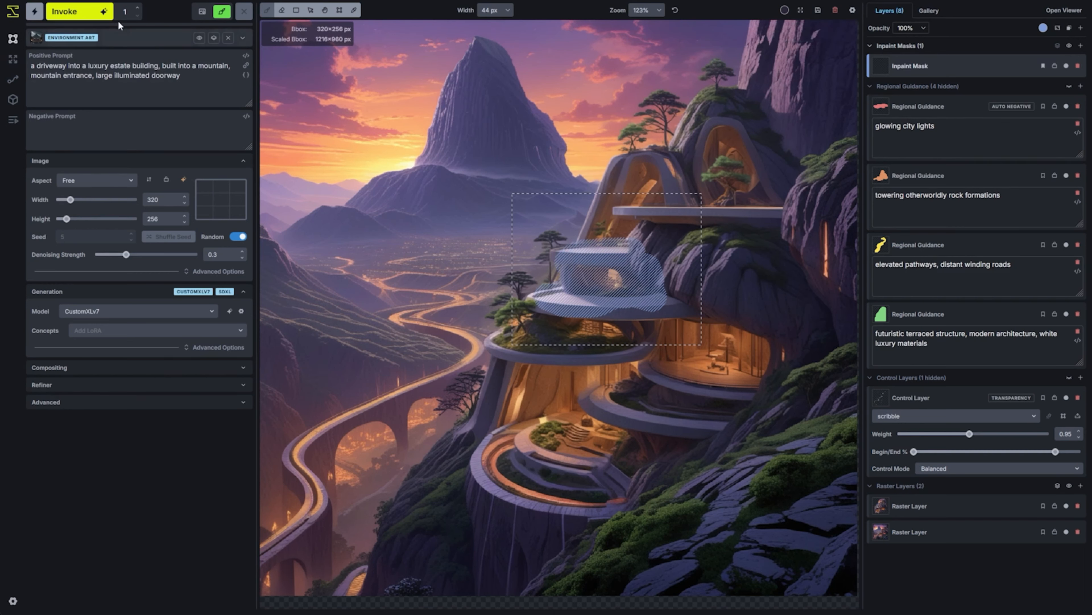
# Set the denoising strength to 0.55, generate the masked terrace room, and accept the result onto the canvas
pyautogui.click(152, 254)
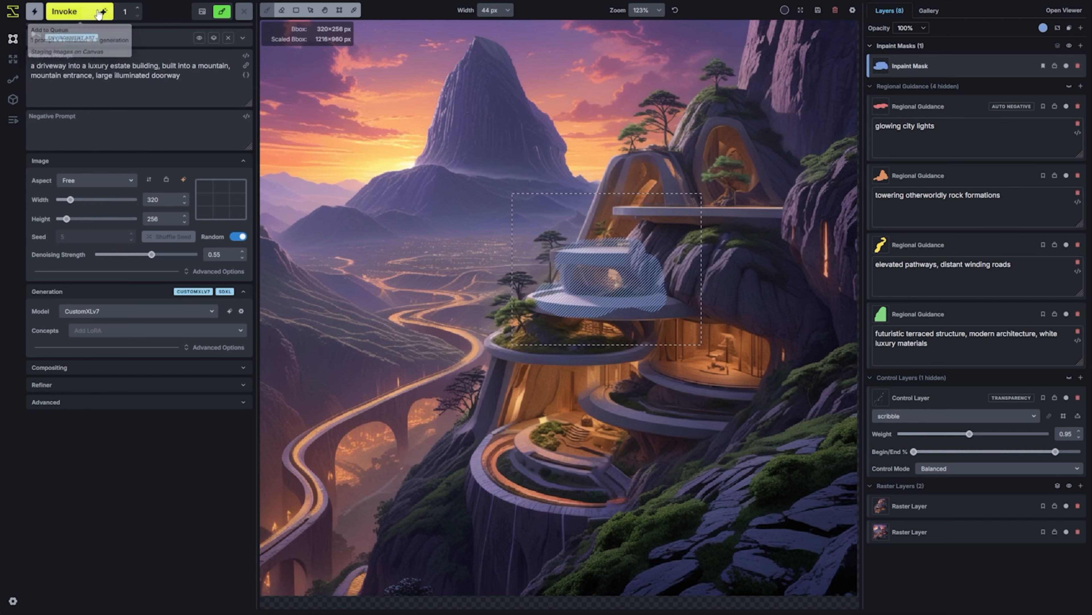
pyautogui.click(77, 12)
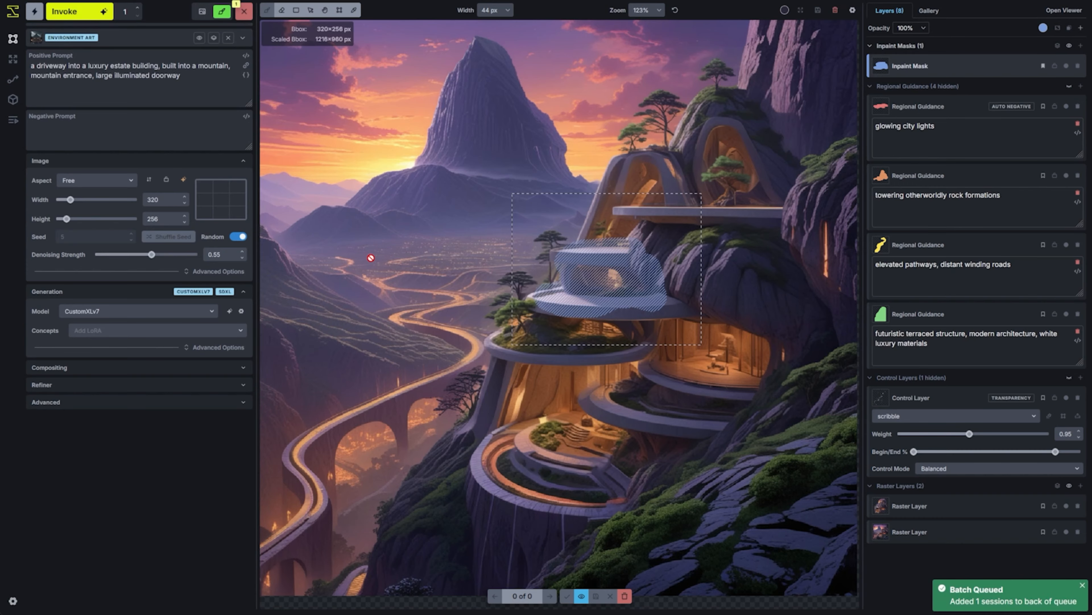
pyautogui.scroll(3, 664, 318)
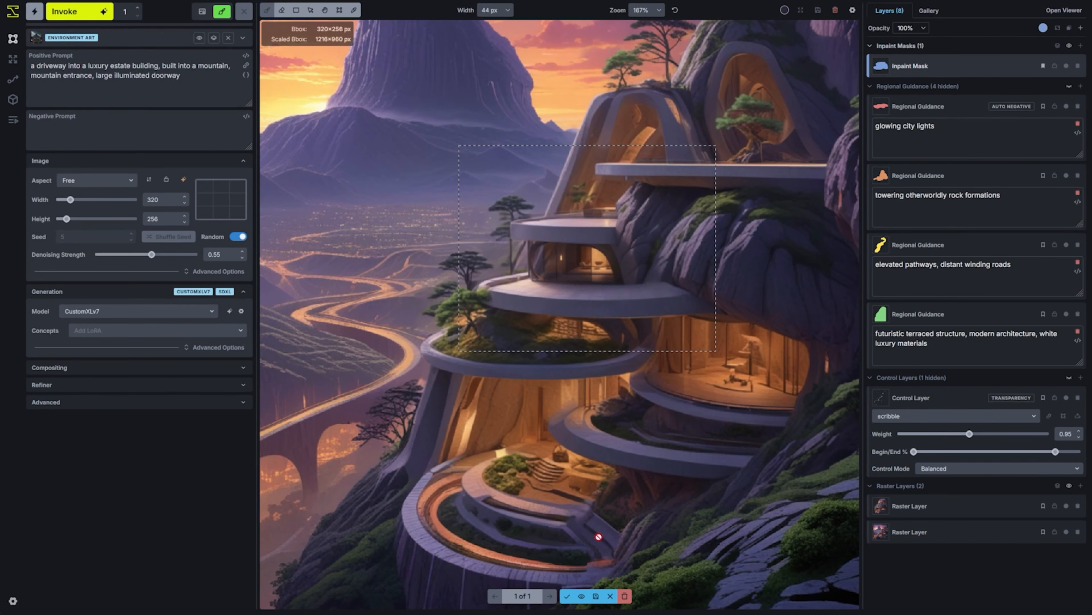
pyautogui.click(567, 596)
# Clear the inpaint mask and shift the bounding box right to cover the cliff beside the terrace room
pyautogui.hotkey('shift', 'c')
pyautogui.press('c')
pyautogui.moveTo(648, 275); pyautogui.dragTo(736, 303)
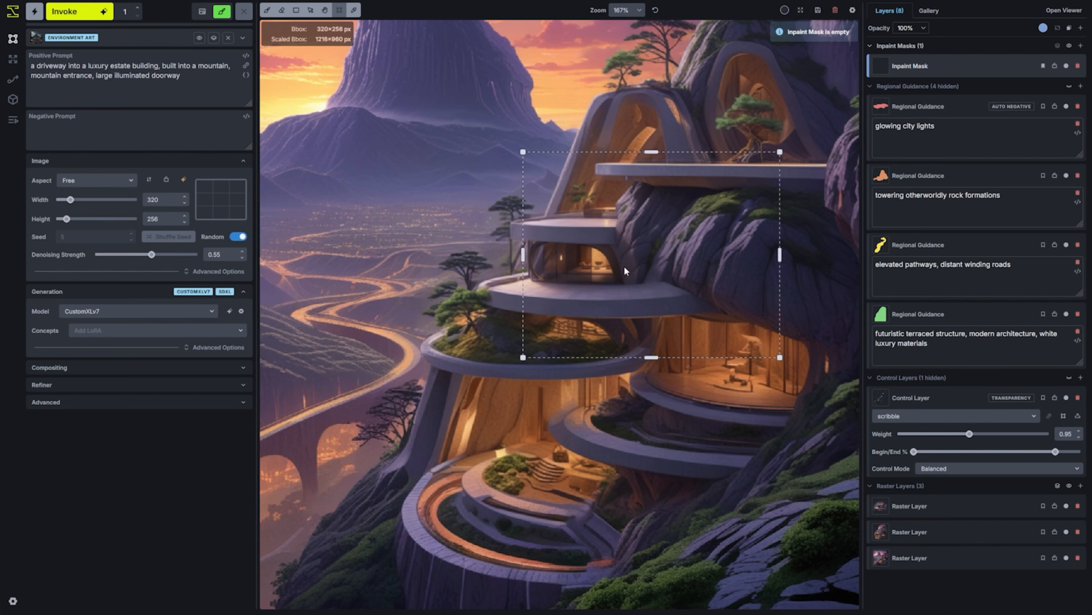
# Paint a black tunnel opening on the cliff beside the middle terrace, working on the topmost raster layer
pyautogui.press('b')
pyautogui.click(912, 506)
pyautogui.click(785, 10)
pyautogui.click(735, 93)
pyautogui.moveTo(683, 266)
pyautogui.mouseDown()
pyautogui.moveTo(692, 286)
pyautogui.moveTo(673, 258)
pyautogui.moveTo(683, 278)
pyautogui.mouseUp()
# Add a regional guidance layer prompted "tunnel" over the painted opening, mask that area for inpainting, and keep the guidance overlays hidden
pyautogui.click(1081, 86)
pyautogui.click(916, 139)
pyautogui.write('tunnel')
pyautogui.scroll(-8, 676, 283)
pyautogui.click(1069, 86)
pyautogui.click(1016, 71)
pyautogui.click(1069, 86)
pyautogui.scroll(-3, 677, 294)
# Extend the prompt's beginning to "a tunnel into a driveway", generate the masked tunnel area, and accept the result
pyautogui.click(36, 65)
pyautogui.write('tunnel into a')
pyautogui.click(79, 12)
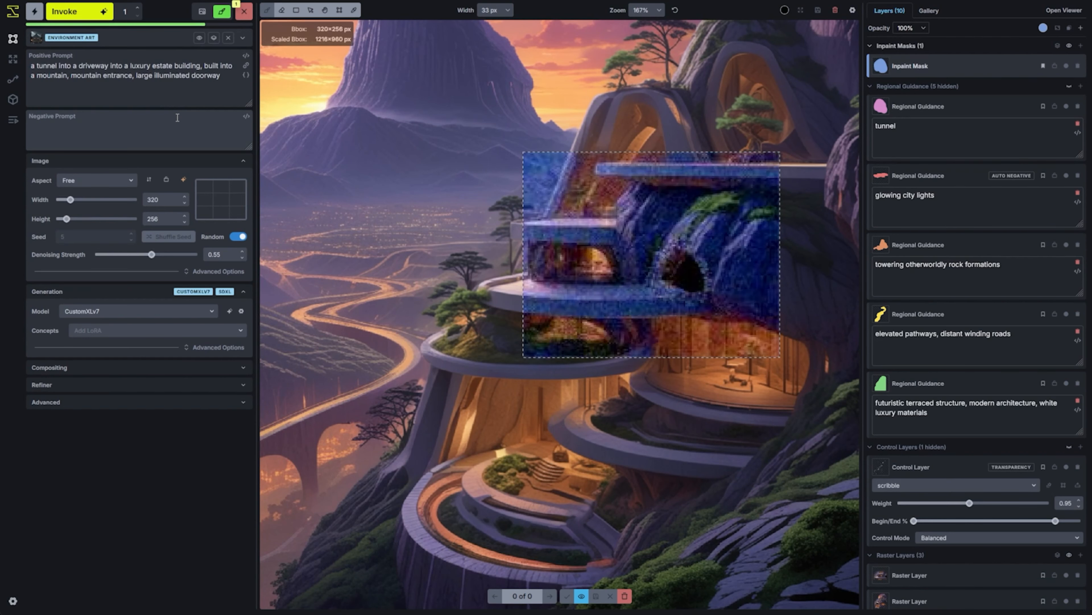
pyautogui.click(568, 597)
# Raise the denoising strength to 0.65, generate the tunnel area again, and accept the result
pyautogui.moveTo(152, 254); pyautogui.dragTo(161, 254)
pyautogui.click(92, 13)
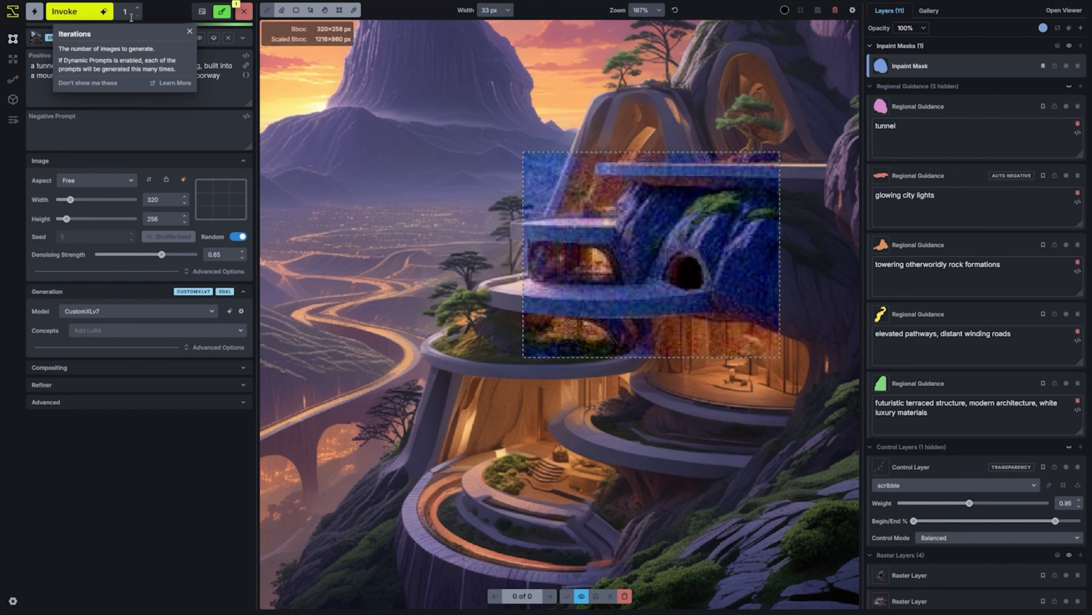
pyautogui.click(567, 596)
# Change the prompt's beginning to "a tunnel ramp into a driveway", extend the mask across the terrace below the tunnel, and generate
pyautogui.click(54, 65)
pyautogui.write('ramp')
pyautogui.moveTo(669, 289); pyautogui.dragTo(717, 302)
pyautogui.hotkey('ctrl', 'Return')
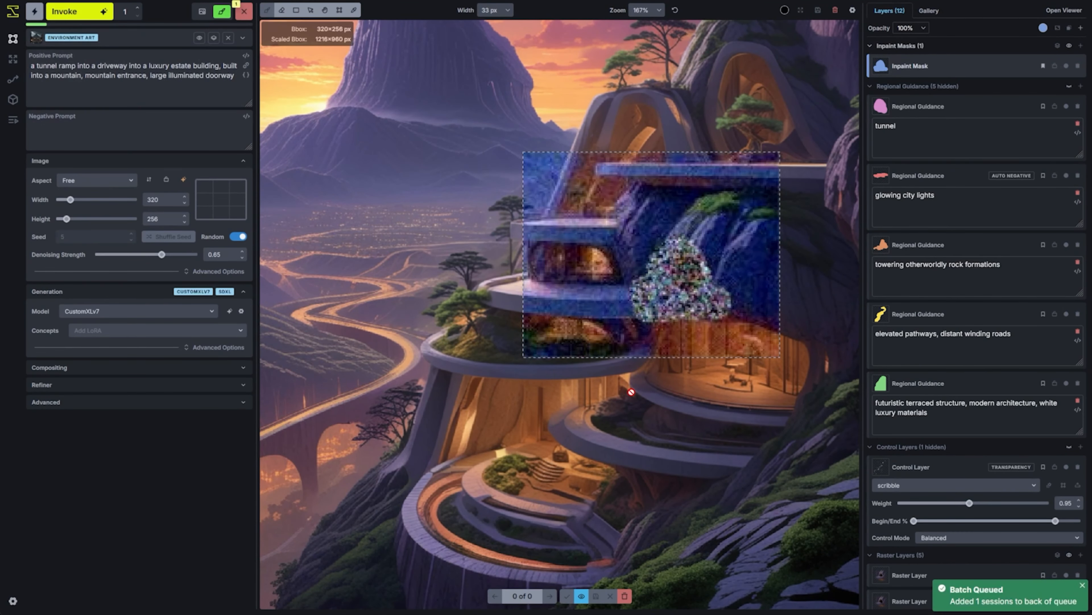
# Accept the ramp result and paint over the tunnel's threshold and floor with an 11 px brush
pyautogui.press('Return')
pyautogui.scroll(5, 712, 285)
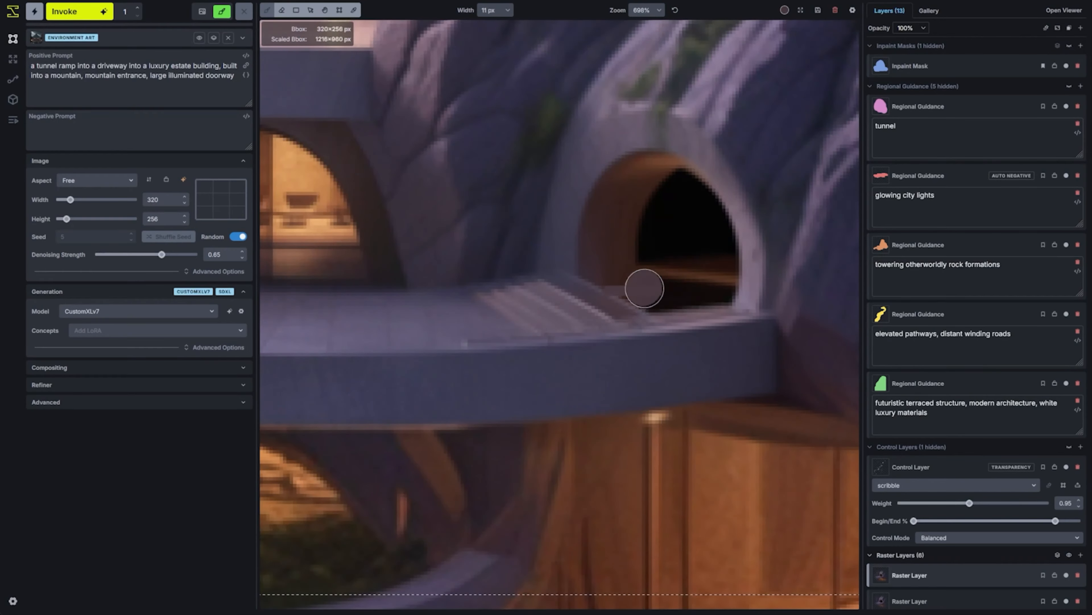
pyautogui.moveTo(658, 269); pyautogui.dragTo(731, 344)
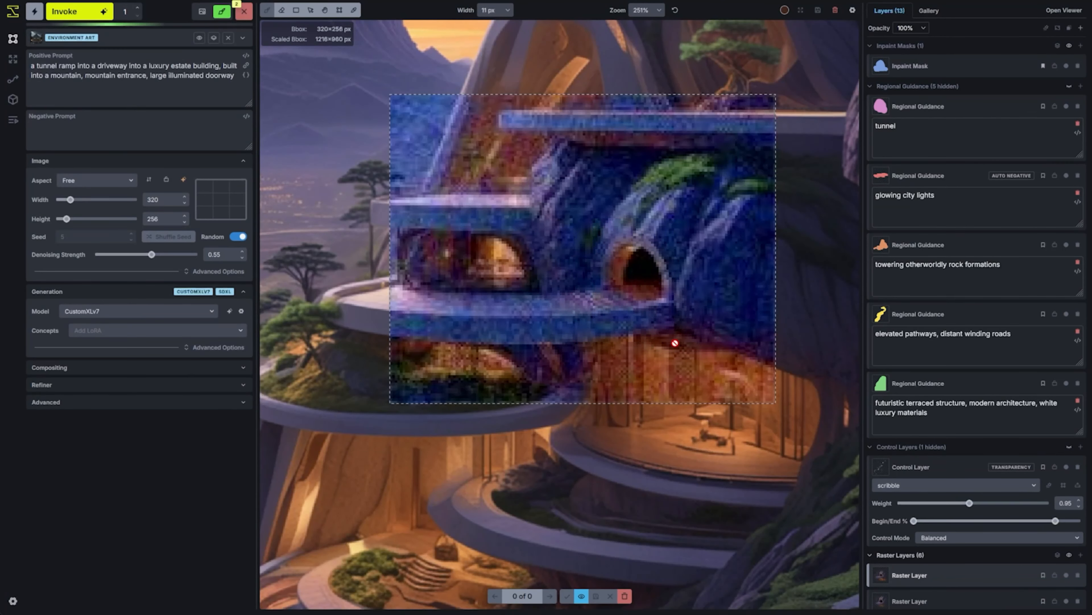
# Regenerate the masked tunnel area at denoising strength 0.55, accept the result, and clear the inpaint mask
pyautogui.click(568, 597)
pyautogui.scroll(-4, 704, 451)
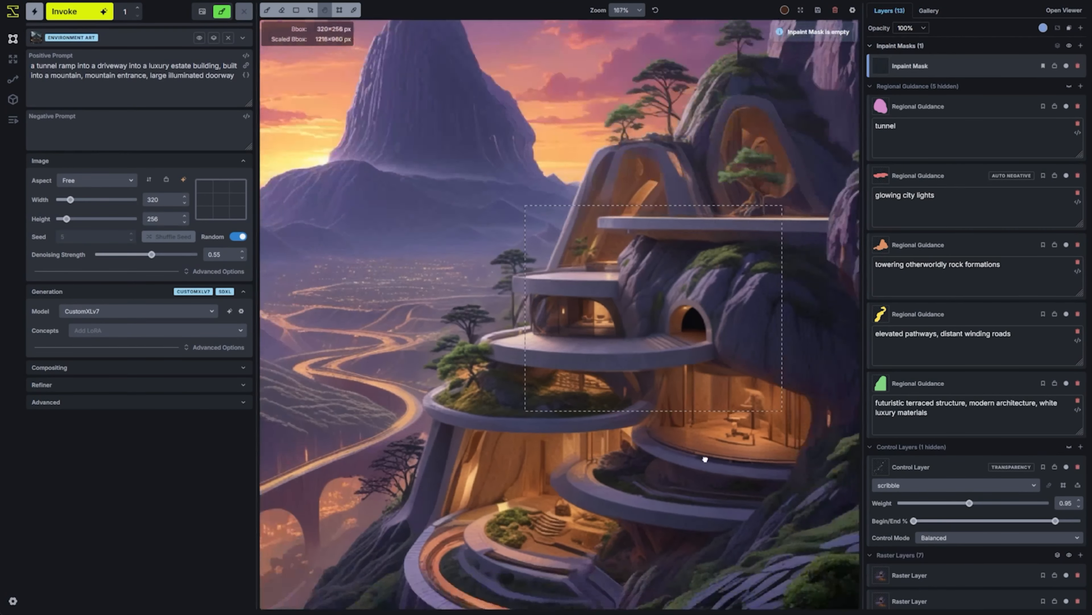
pyautogui.moveTo(705, 450); pyautogui.dragTo(730, 402)
pyautogui.press('b')
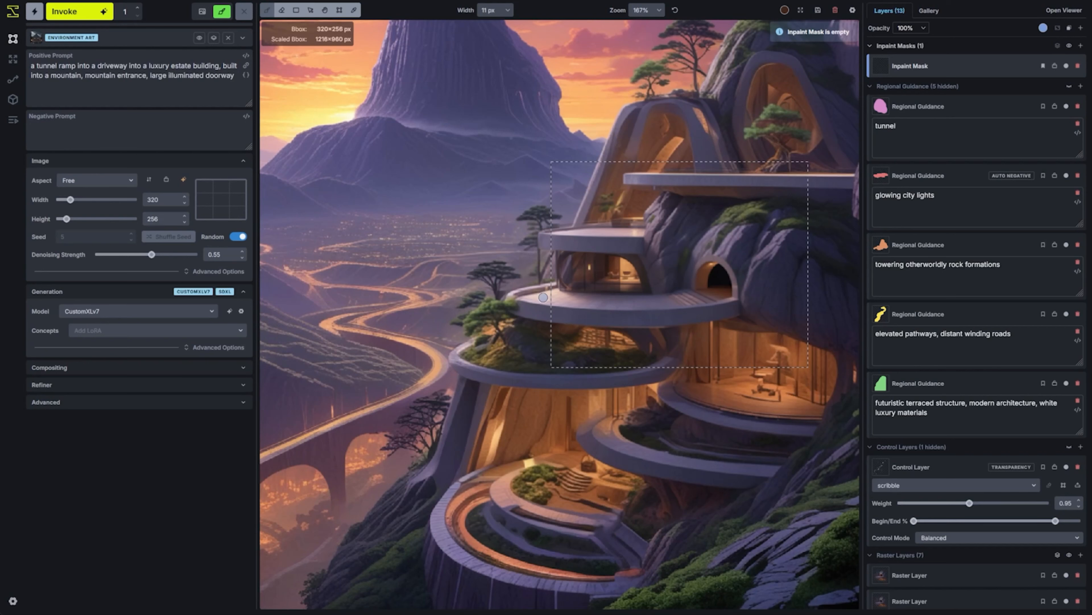
# Move the bounding box left and down over the terraces beside the tunnel
pyautogui.press('c')
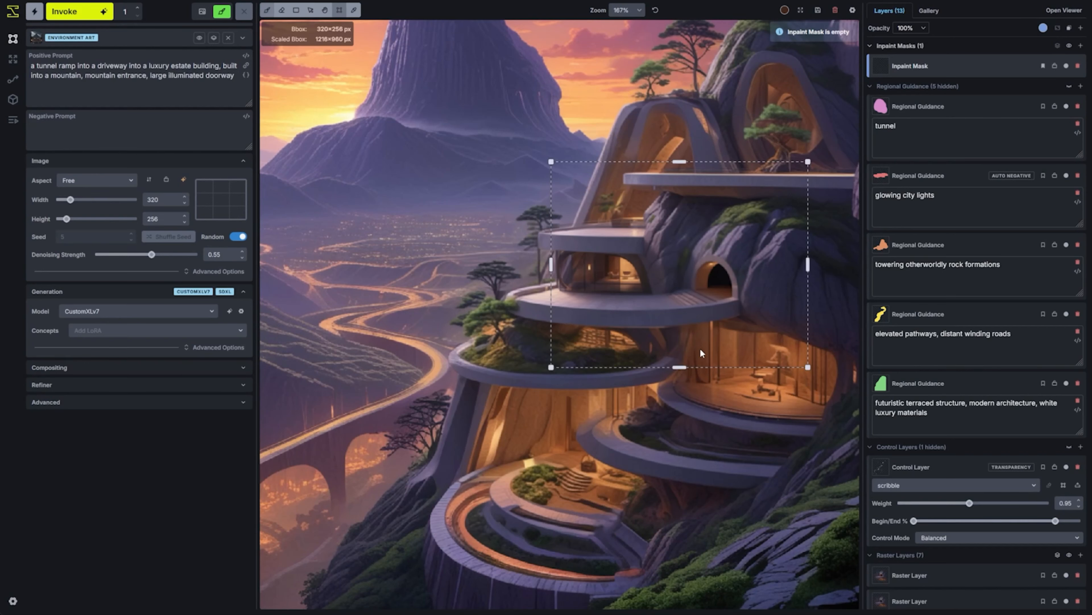
pyautogui.moveTo(687, 349); pyautogui.dragTo(629, 364)
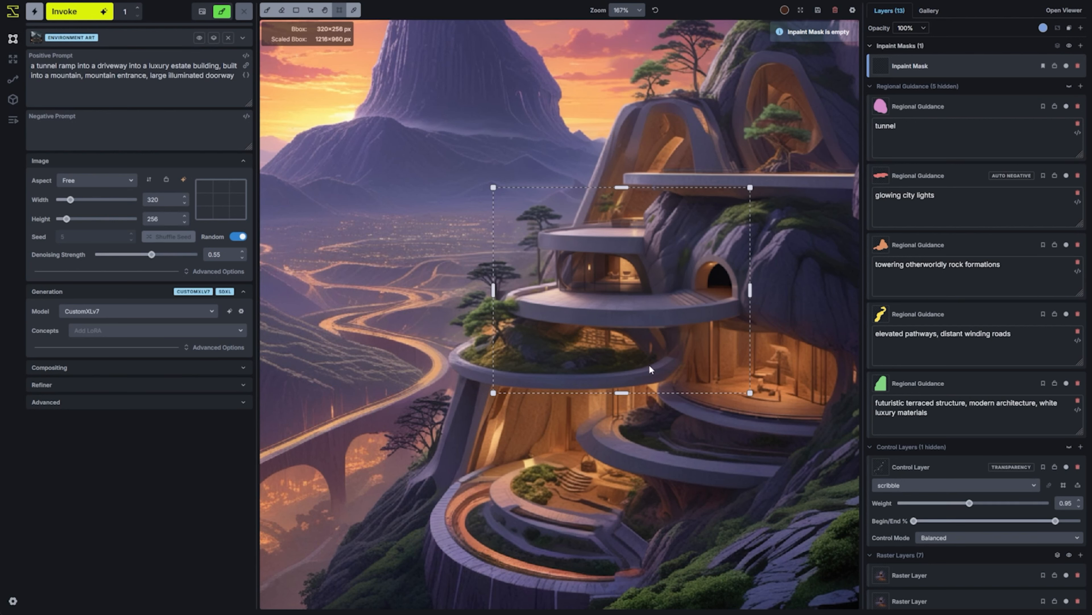
pyautogui.moveTo(667, 328)
pyautogui.mouseDown()
pyautogui.moveTo(668, 296)
pyautogui.moveTo(681, 331)
pyautogui.mouseUp()
pyautogui.press('space')
pyautogui.scroll(3, 681, 331)
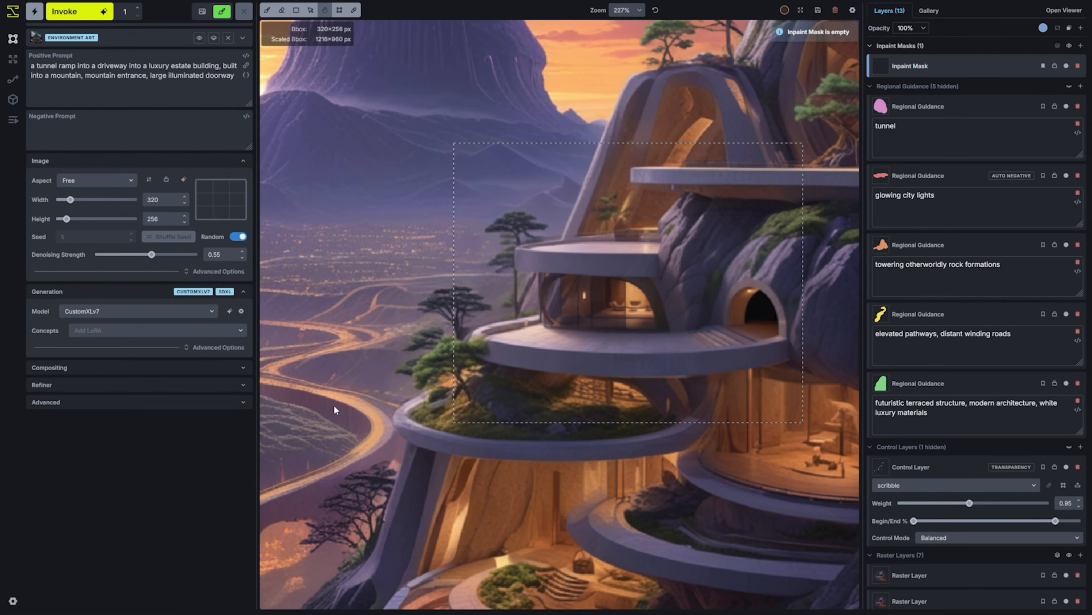
pyautogui.scroll(-5, 709, 328)
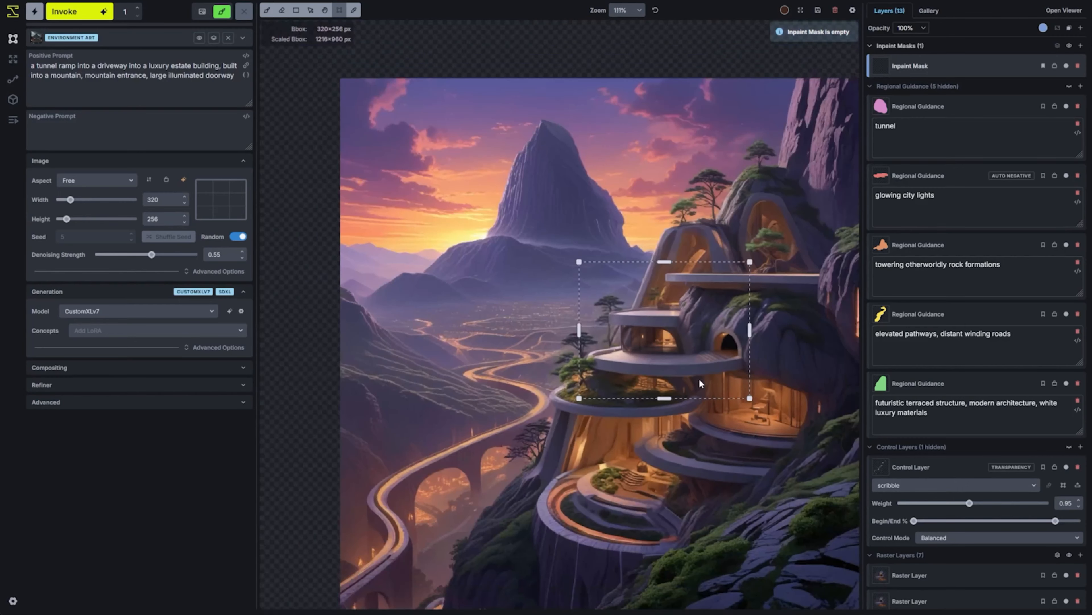
# Move the bounding box onto the empty canvas right of the scene and optimize its size for the model to 1024×1024 px
pyautogui.press('space')
pyautogui.moveTo(792, 474); pyautogui.dragTo(626, 448)
pyautogui.scroll(-5, 626, 448)
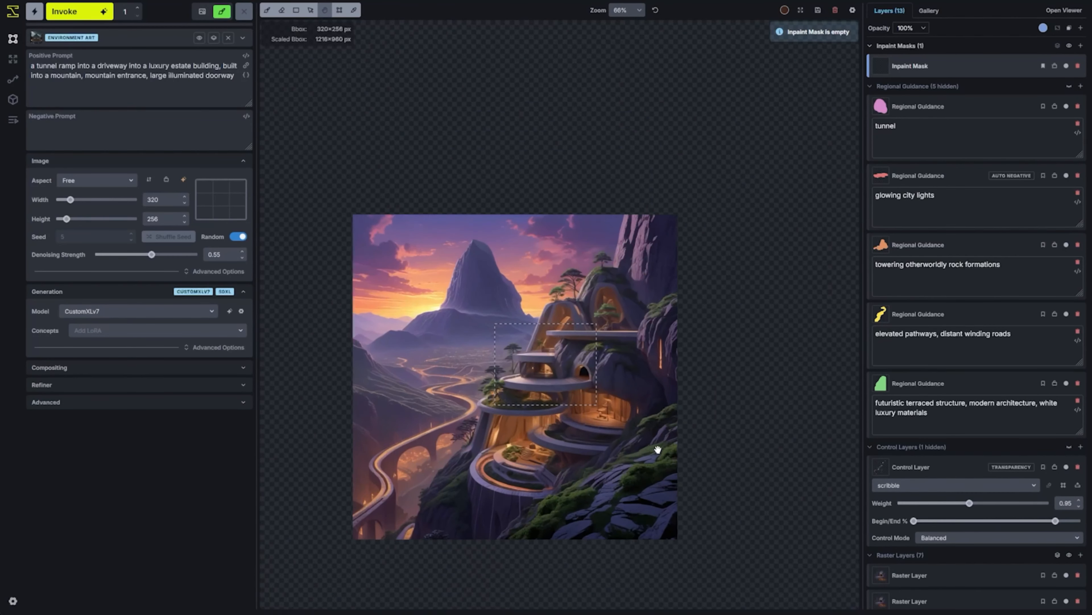
pyautogui.moveTo(556, 386); pyautogui.dragTo(822, 360)
pyautogui.click(184, 179)
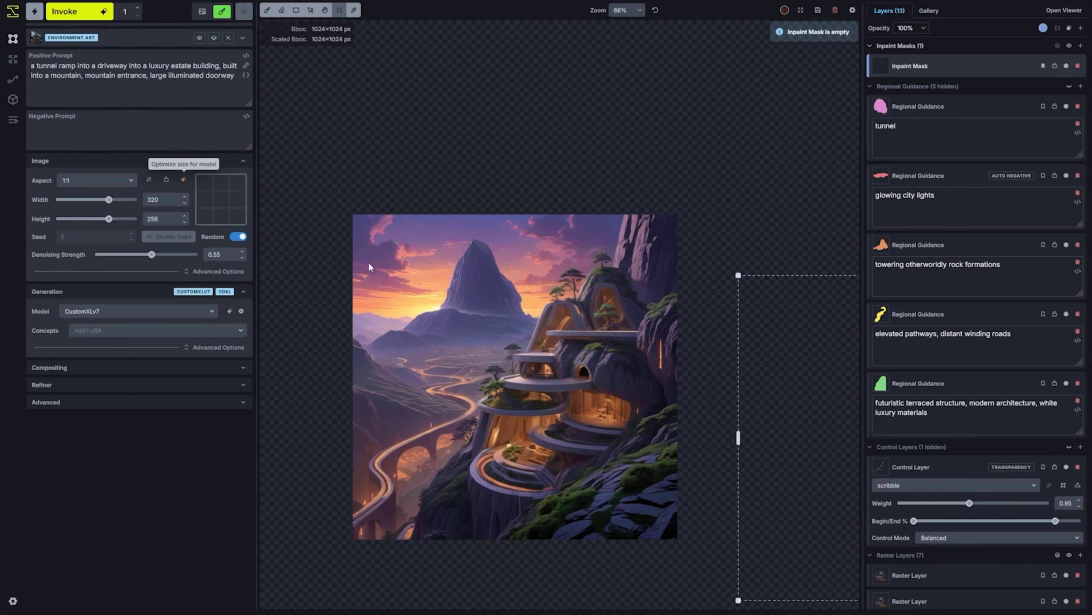
pyautogui.press('space')
pyautogui.moveTo(638, 383); pyautogui.dragTo(364, 390)
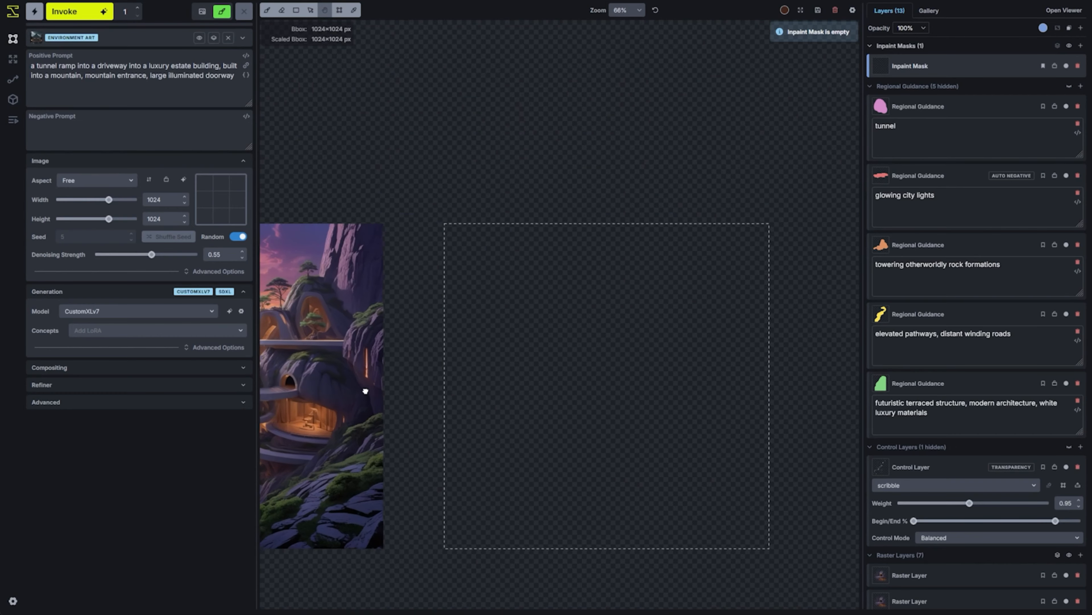
# Switch the prompt template to Vehicles
pyautogui.click(130, 38)
pyautogui.scroll(-5, 142, 301)
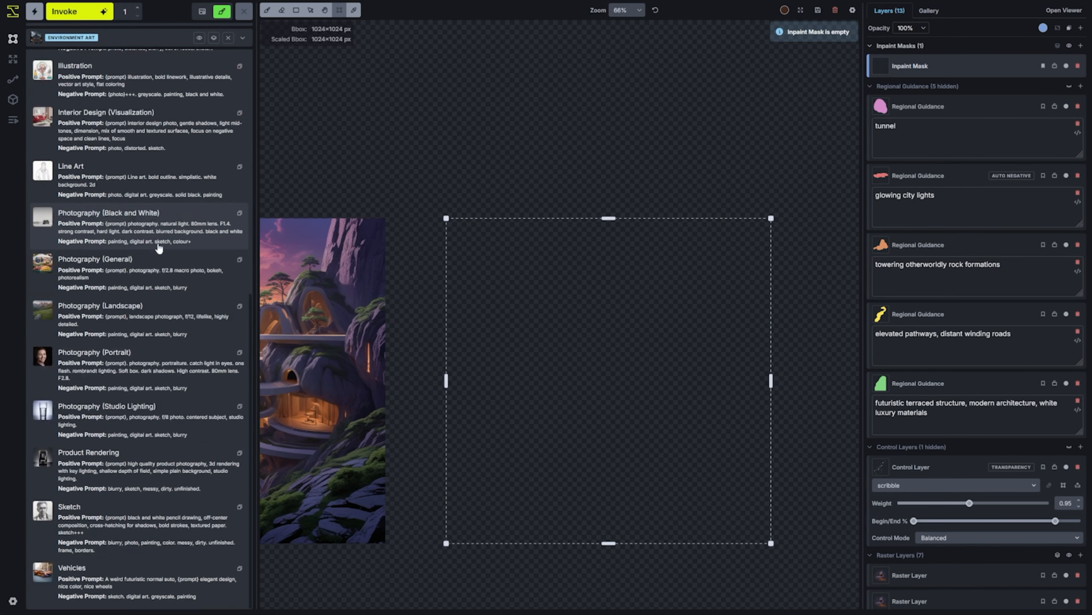
pyautogui.click(144, 579)
# Generate an image from "a stylish sleek futuristic sports car, curved aerodynamic shape, white glossy paint job" and accept it onto the canvas
pyautogui.click(73, 94)
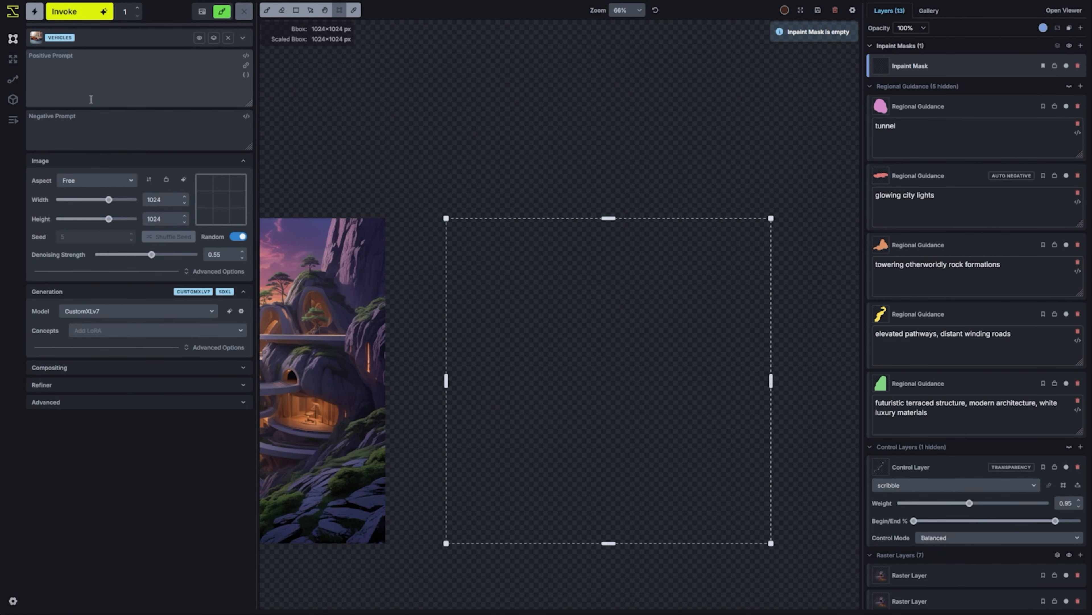
pyautogui.write('a stylish sleek futuristic sports car, curved aerodynamic shape, white glossy paint job')
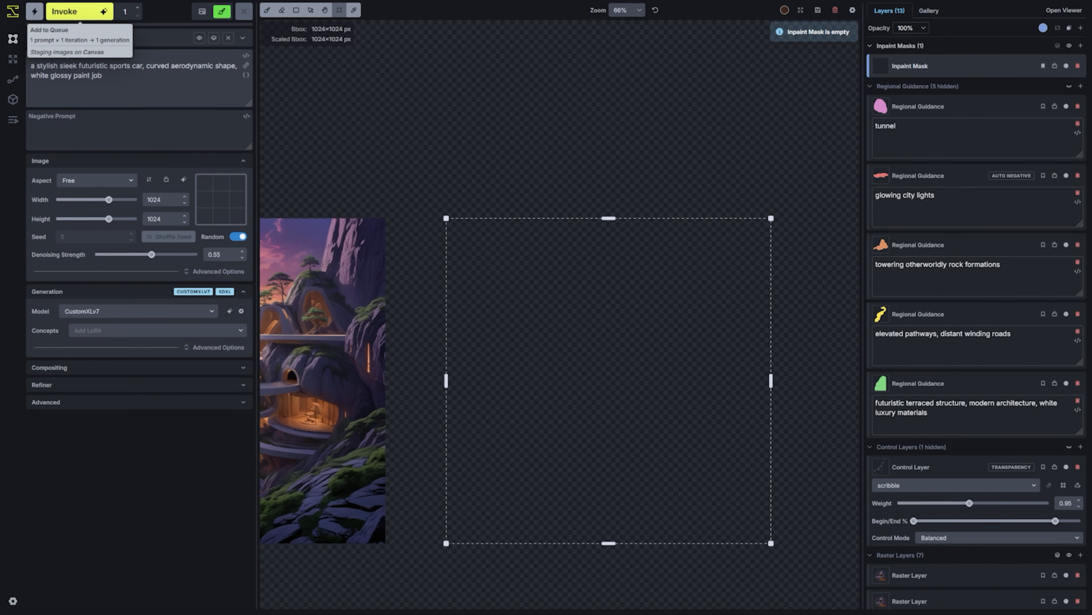
pyautogui.click(80, 11)
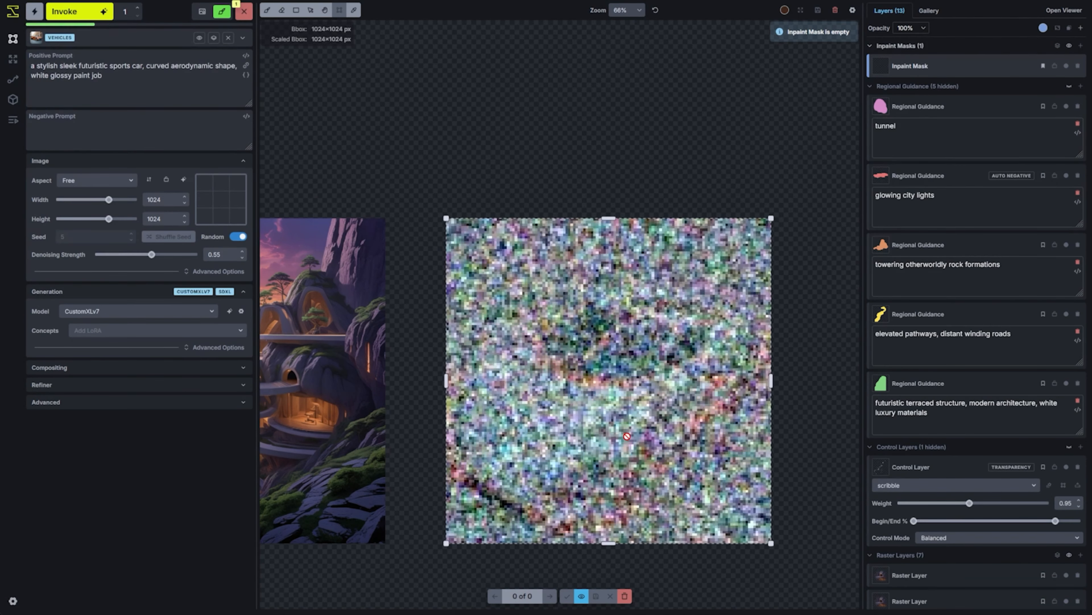
pyautogui.press('space')
pyautogui.moveTo(615, 573); pyautogui.dragTo(626, 430)
pyautogui.press('space')
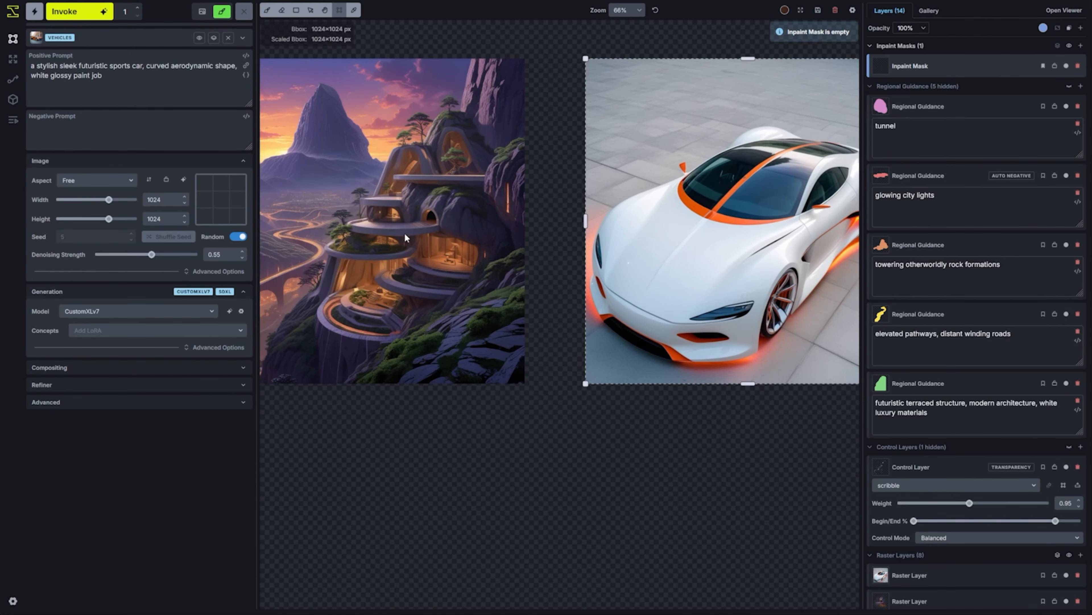
# Create a new regional reference image from the bounding box containing the white sports car
pyautogui.press('space')
pyautogui.moveTo(415, 275); pyautogui.dragTo(442, 330)
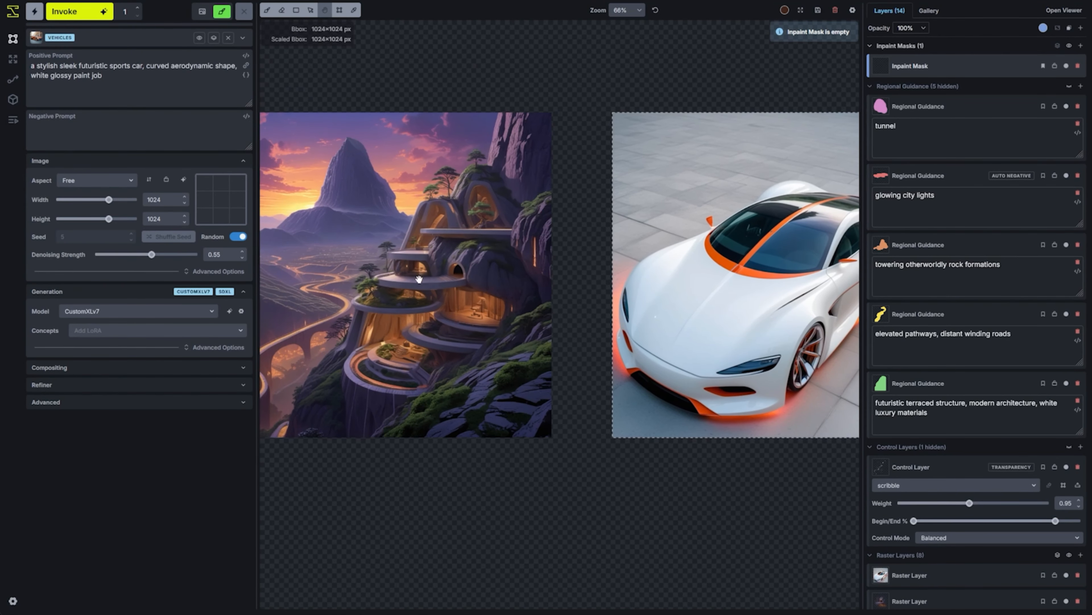
pyautogui.press('space')
pyautogui.moveTo(732, 355); pyautogui.dragTo(617, 330)
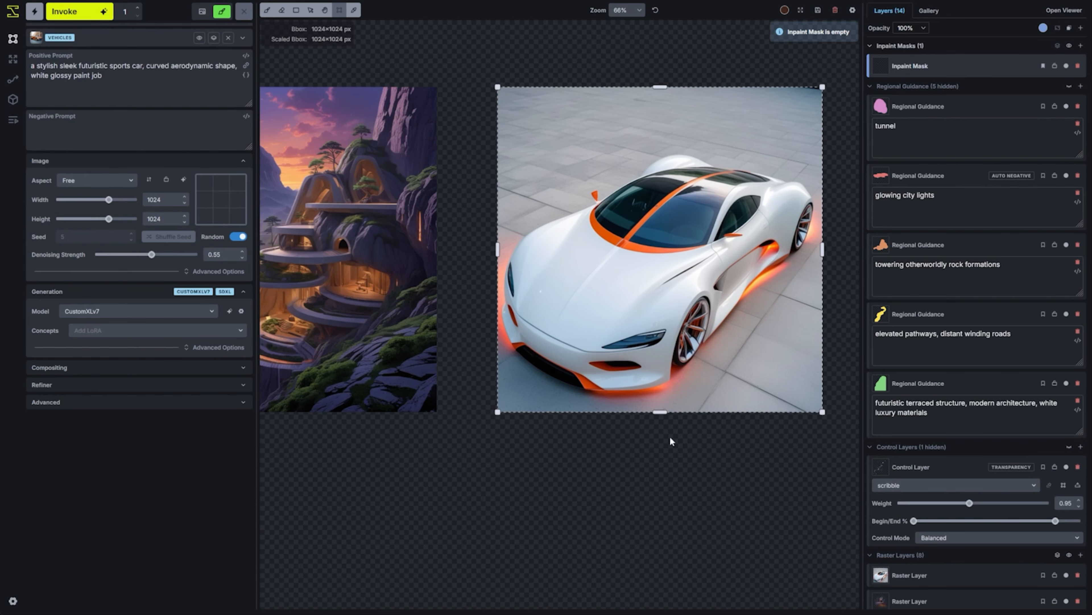
pyautogui.press('space')
pyautogui.moveTo(673, 441); pyautogui.dragTo(628, 458)
pyautogui.rightClick(603, 251)
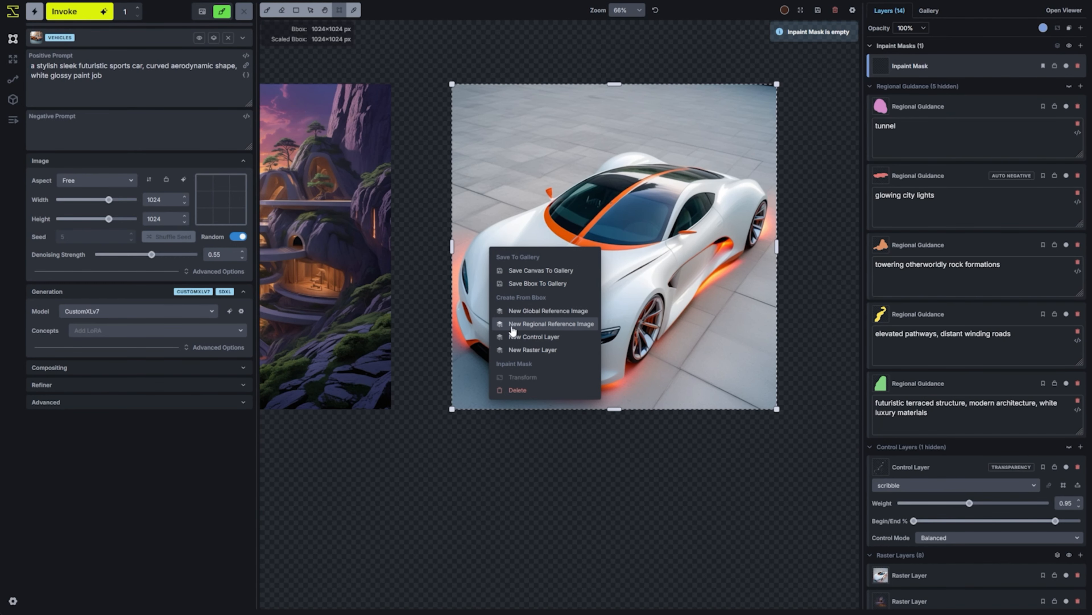
pyautogui.click(552, 324)
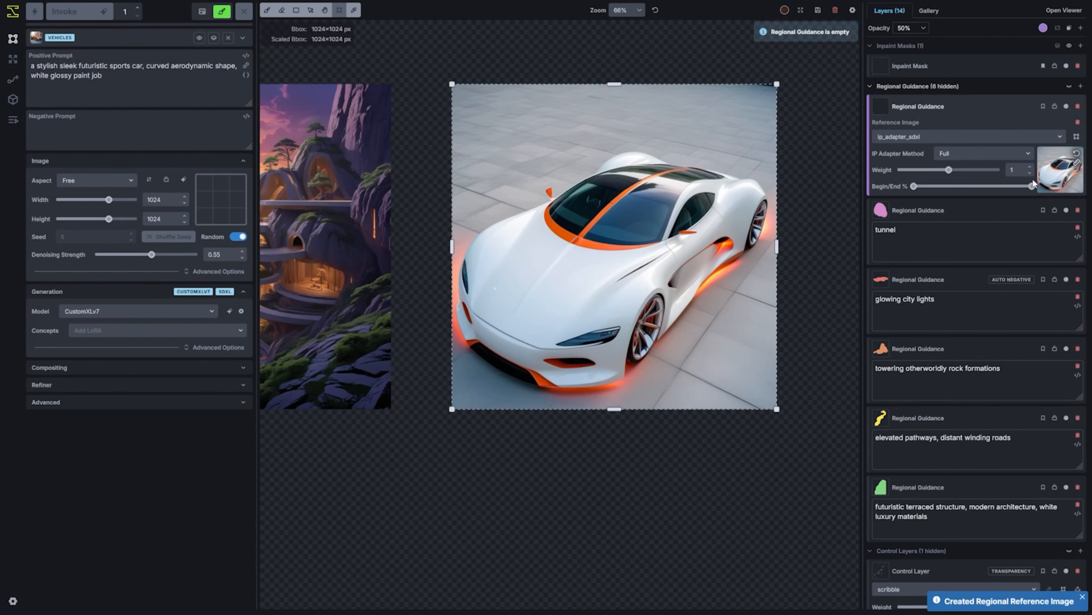
# Delete the raster layer containing the white sports car beside the mountain scene
pyautogui.press('space')
pyautogui.moveTo(400, 375); pyautogui.dragTo(691, 397)
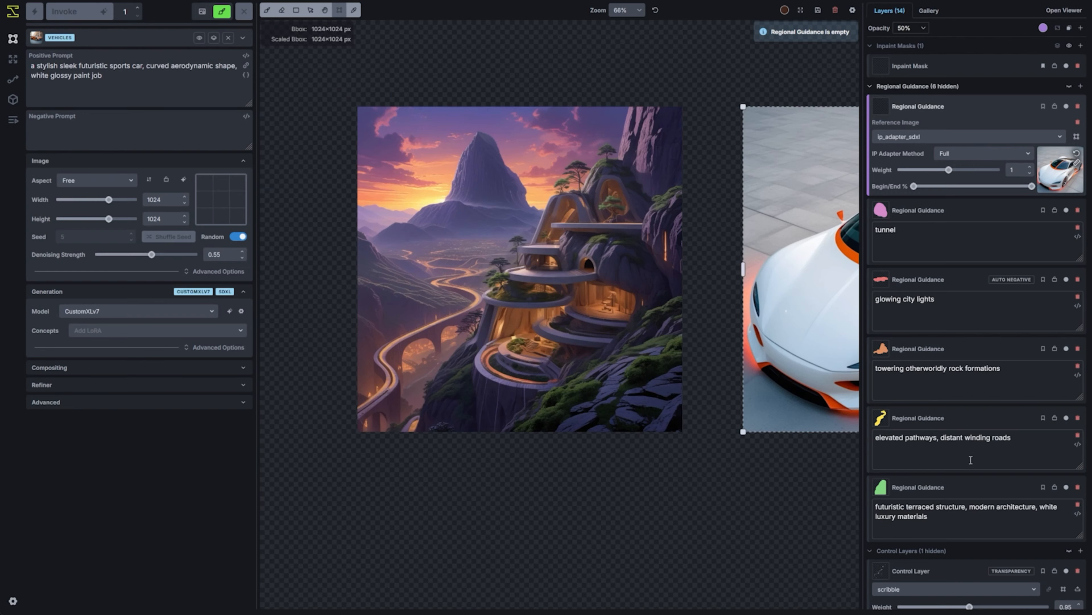
pyautogui.scroll(-5, 970, 458)
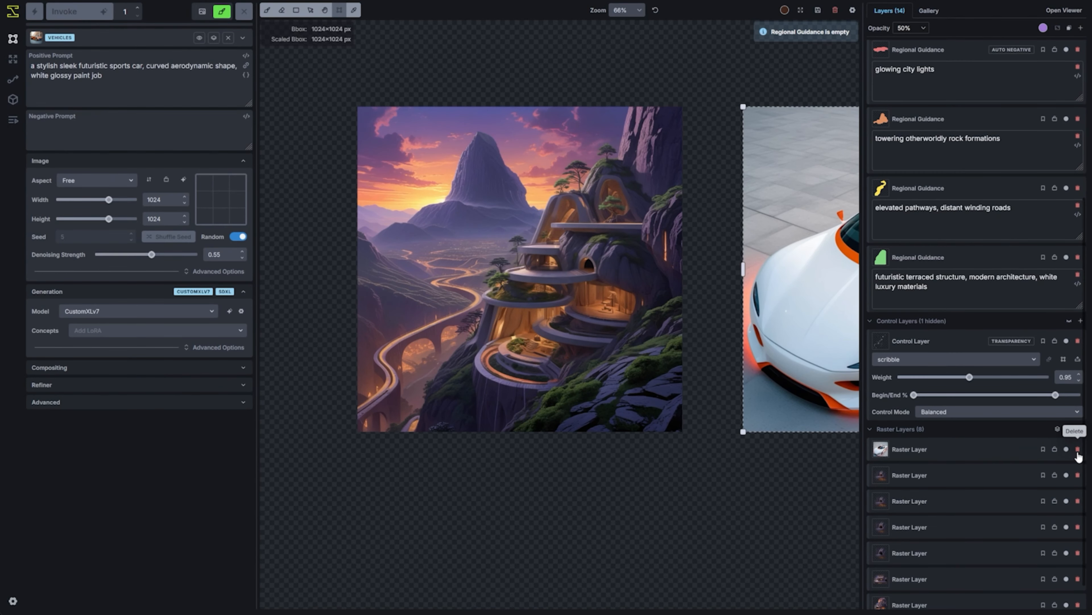
pyautogui.click(1078, 448)
# Move the bounding box onto the middle terrace near the tunnel and shrink it to 248×152 px
pyautogui.press('space')
pyautogui.moveTo(698, 281); pyautogui.dragTo(718, 366)
pyautogui.hotkey('shift', 't')
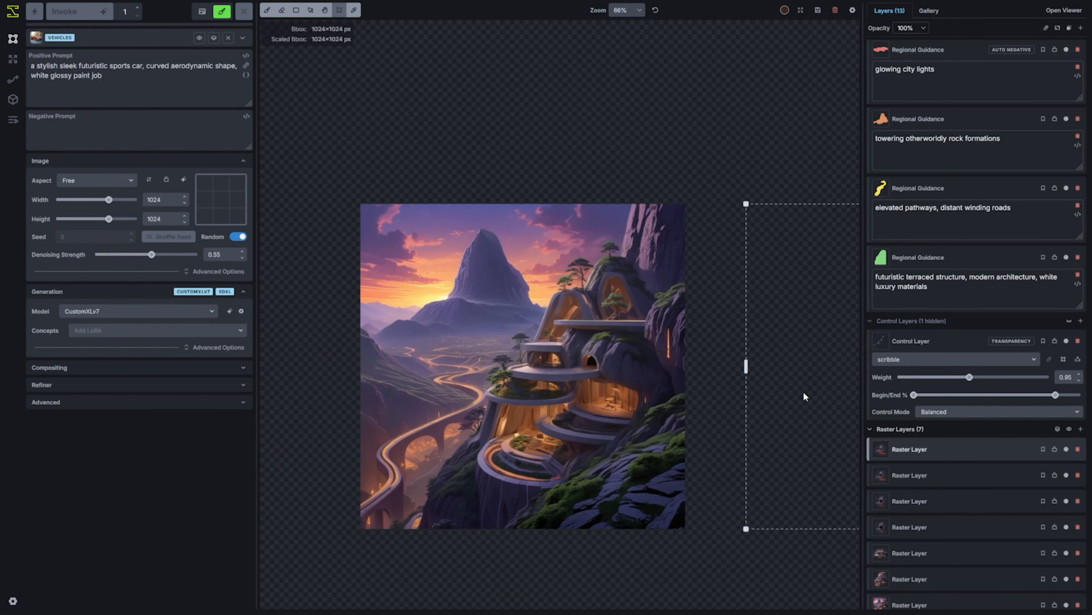
pyautogui.moveTo(361, 528); pyautogui.dragTo(481, 325)
pyautogui.moveTo(611, 257); pyautogui.dragTo(595, 354)
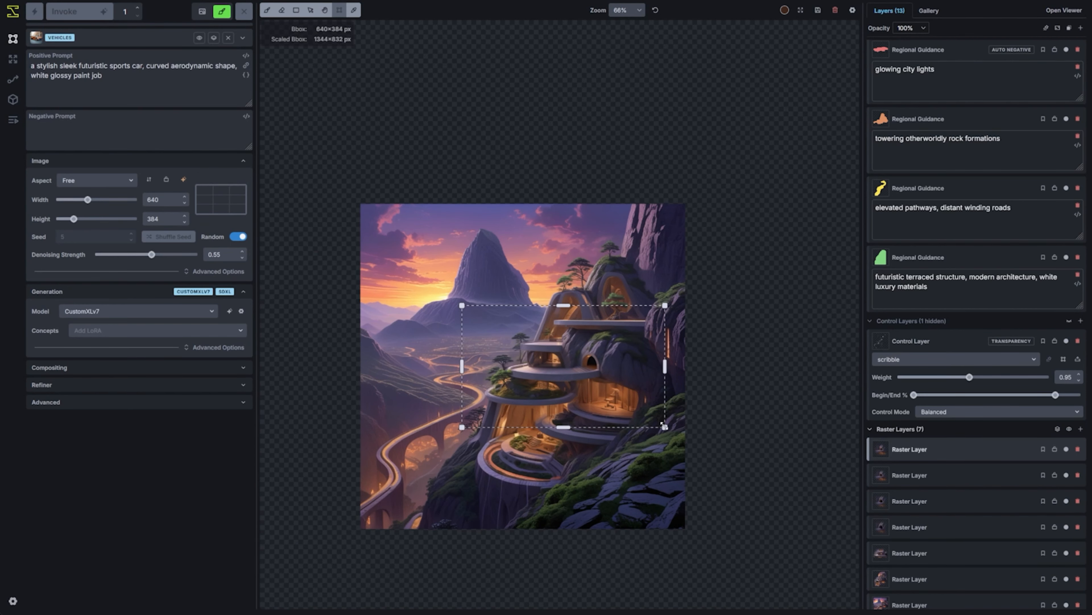
pyautogui.moveTo(664, 426); pyautogui.dragTo(604, 406)
pyautogui.scroll(5, 990, 301)
pyautogui.scroll(5, 507, 365)
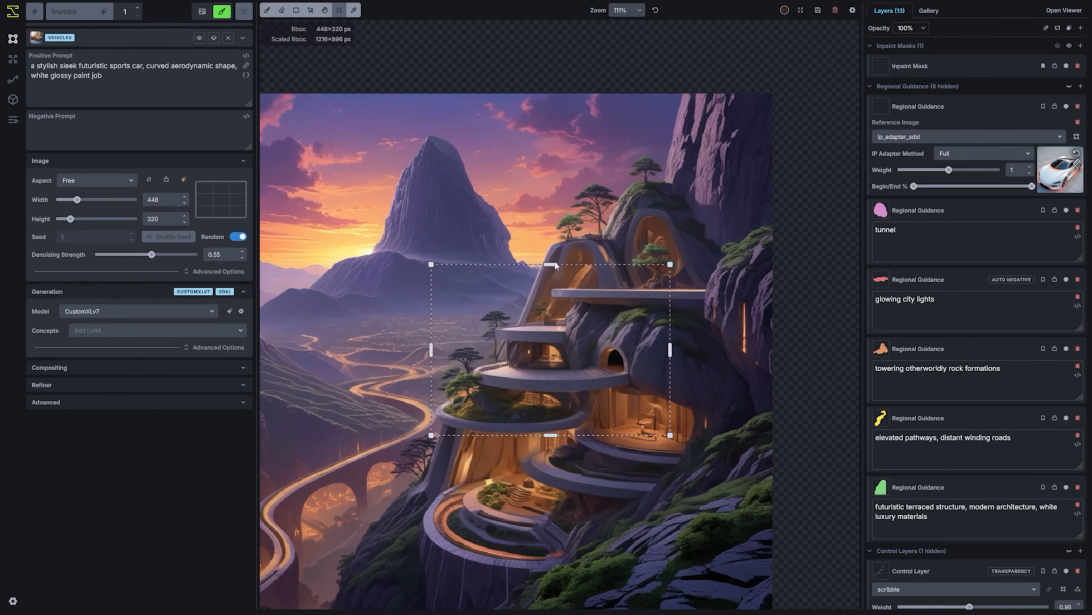
pyautogui.moveTo(554, 264); pyautogui.dragTo(555, 311)
pyautogui.moveTo(670, 435); pyautogui.dragTo(598, 417)
pyautogui.scroll(4, 589, 346)
pyautogui.moveTo(354, 451); pyautogui.dragTo(405, 416)
pyautogui.scroll(4, 543, 334)
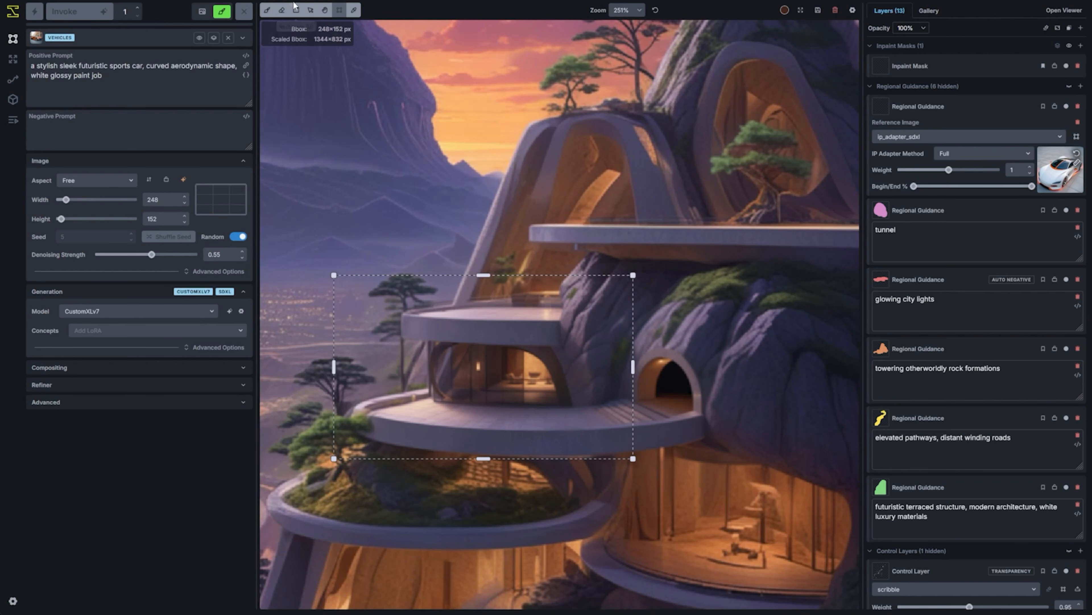
# Paint a rough light-grey sports car with dark windows, dark wheels and an orange stripe on the middle terrace
pyautogui.click(267, 10)
pyautogui.scroll(3, 424, 368)
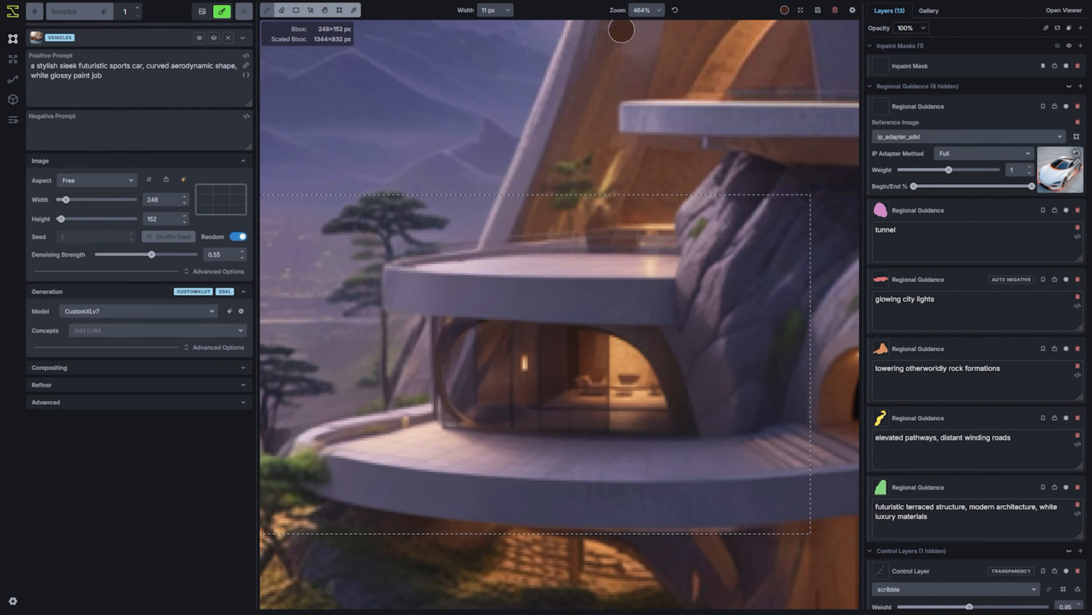
pyautogui.click(784, 10)
pyautogui.click(701, 44)
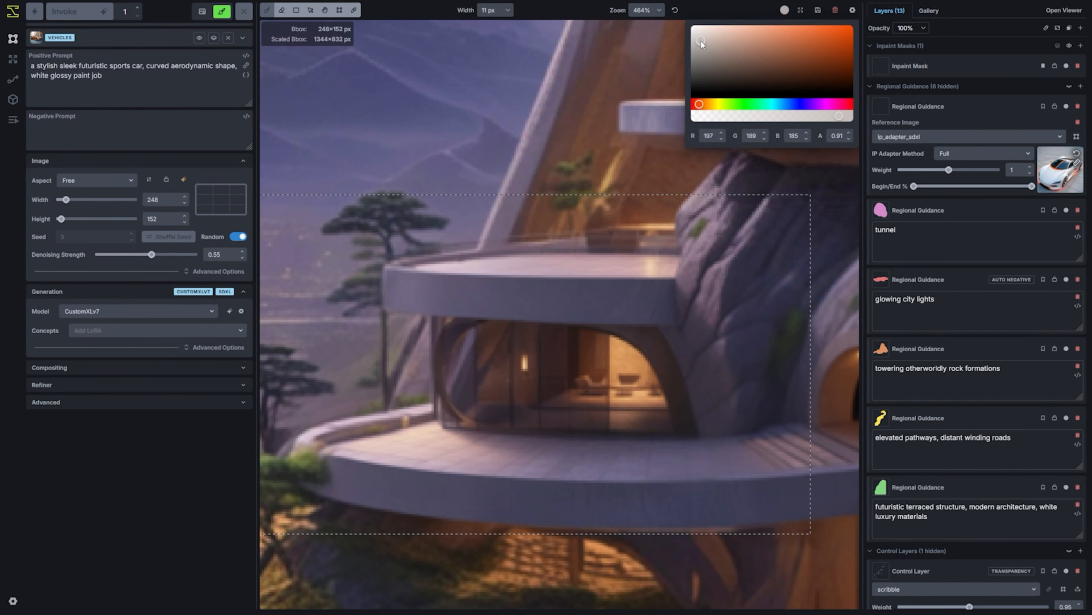
pyautogui.moveTo(528, 442)
pyautogui.mouseDown()
pyautogui.moveTo(542, 414)
pyautogui.moveTo(469, 434)
pyautogui.mouseUp()
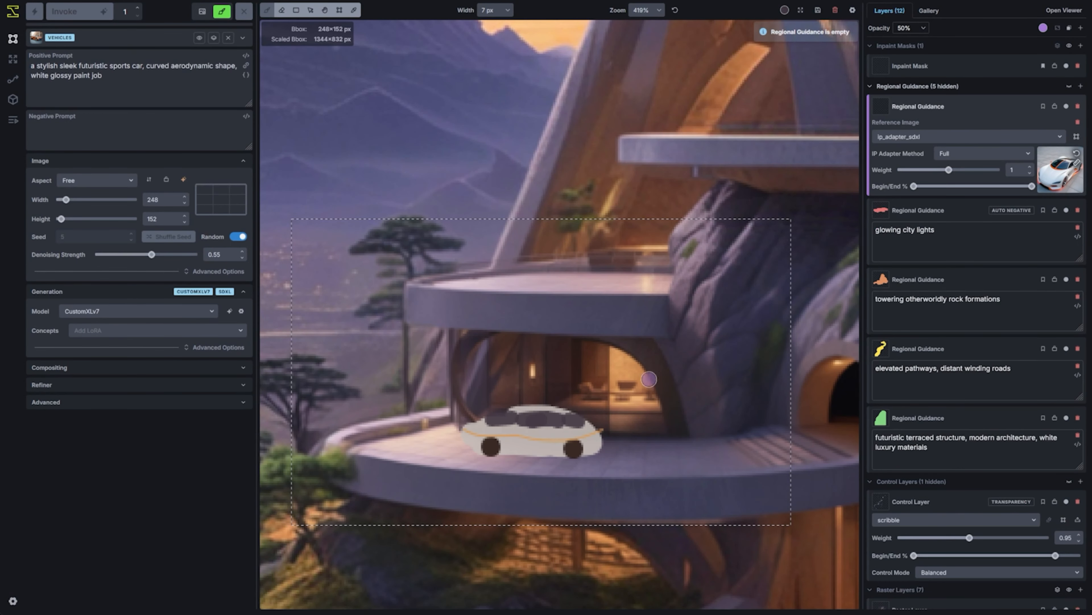
# Cover the sketched car with the reference image's regional guidance area and an inpaint mask
pyautogui.scroll(-12, 501, 440)
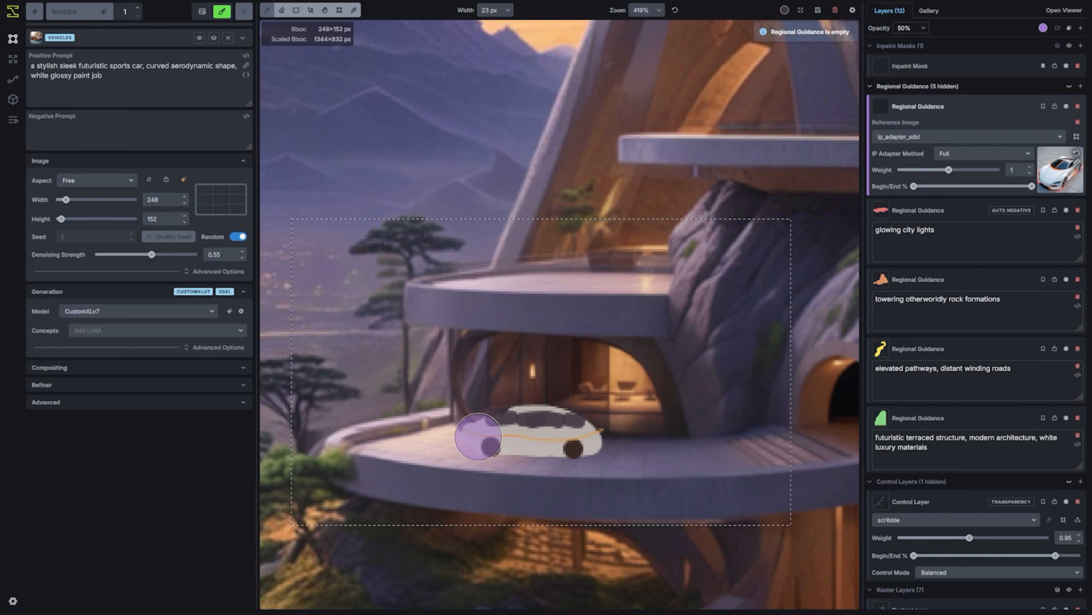
pyautogui.moveTo(478, 436)
pyautogui.mouseDown()
pyautogui.moveTo(581, 440)
pyautogui.moveTo(565, 421)
pyautogui.moveTo(532, 419)
pyautogui.moveTo(478, 433)
pyautogui.moveTo(564, 424)
pyautogui.moveTo(503, 451)
pyautogui.moveTo(533, 437)
pyautogui.moveTo(483, 439)
pyautogui.moveTo(512, 418)
pyautogui.moveTo(566, 424)
pyautogui.moveTo(590, 441)
pyautogui.mouseUp()
pyautogui.click(1069, 86)
pyautogui.click(1004, 67)
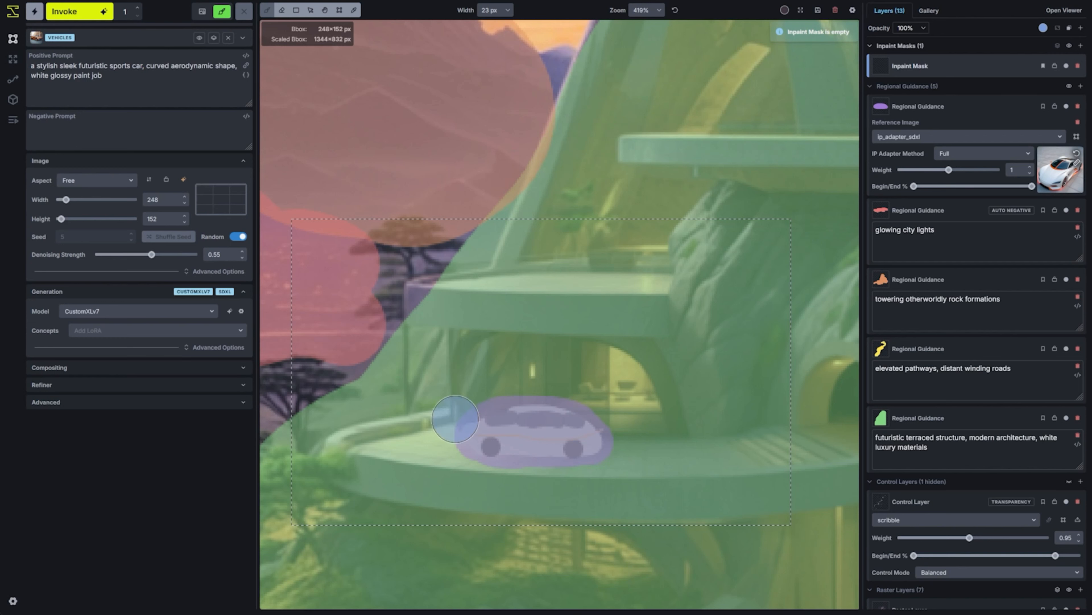
pyautogui.moveTo(455, 418)
pyautogui.mouseDown()
pyautogui.moveTo(481, 431)
pyautogui.moveTo(460, 448)
pyautogui.moveTo(572, 447)
pyautogui.moveTo(598, 413)
pyautogui.mouseUp()
# Set the car reference image's model to ip_adapter_sdxl_vit_h and its weight to 0.65, and hide the regional guidance layers
pyautogui.click(935, 137)
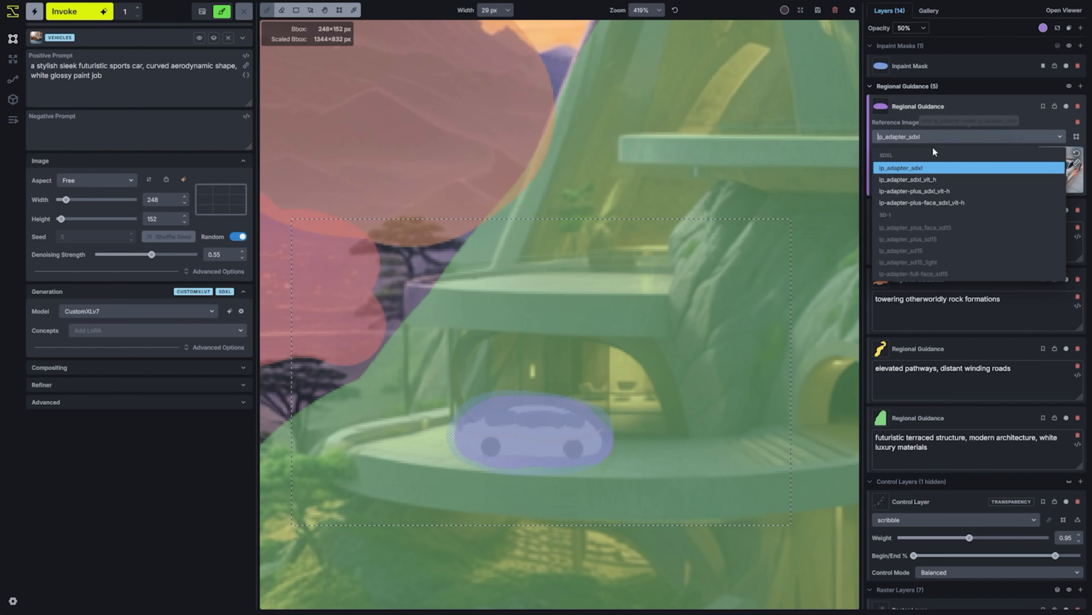
pyautogui.click(929, 179)
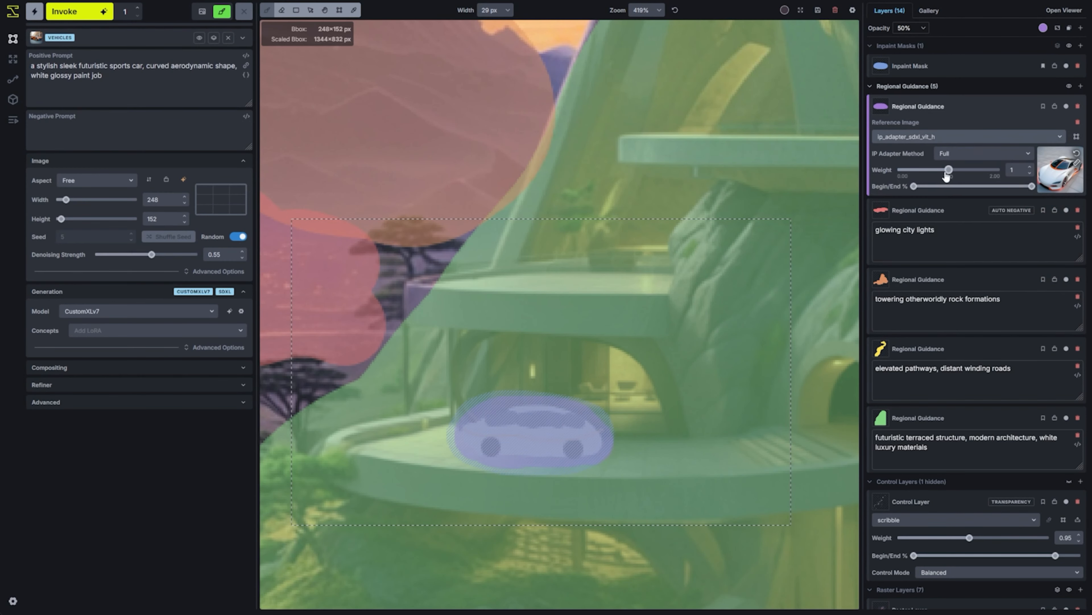
pyautogui.moveTo(948, 169); pyautogui.dragTo(930, 170)
pyautogui.click(1069, 86)
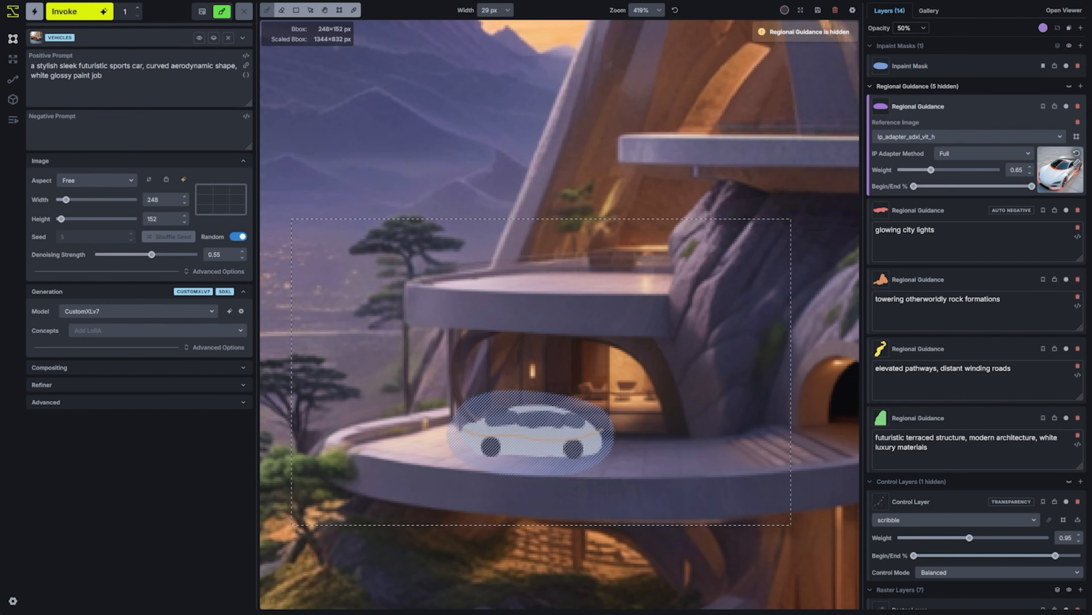
# Extend the positive prompt with ", parked in a luxury driveway" and switch the prompt template to Environment Art
pyautogui.click(154, 74)
pyautogui.write(',')
pyautogui.click(133, 37)
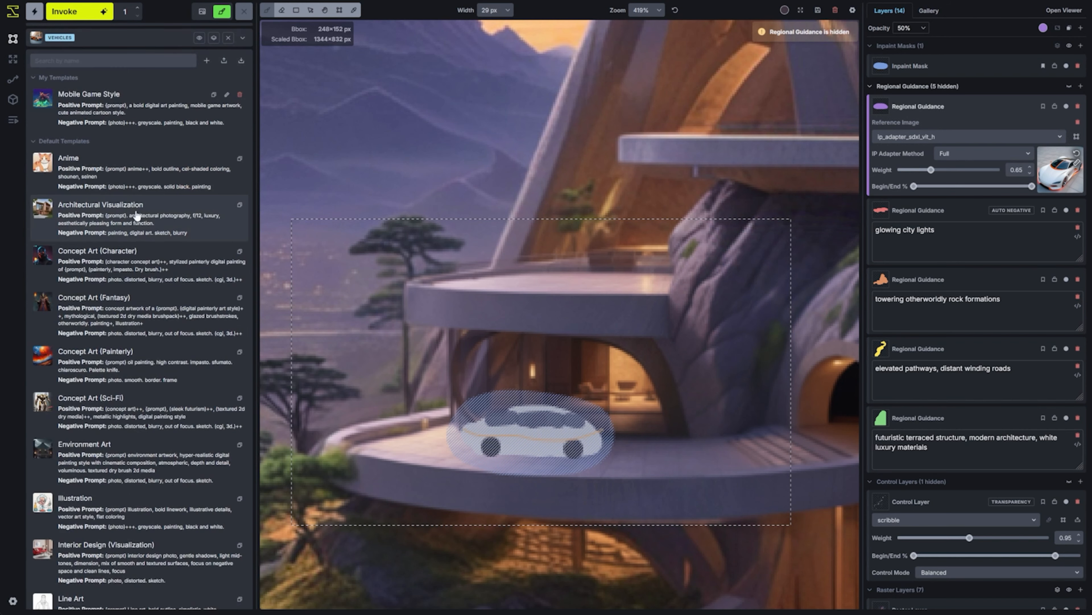
pyautogui.scroll(-2, 138, 215)
pyautogui.click(132, 401)
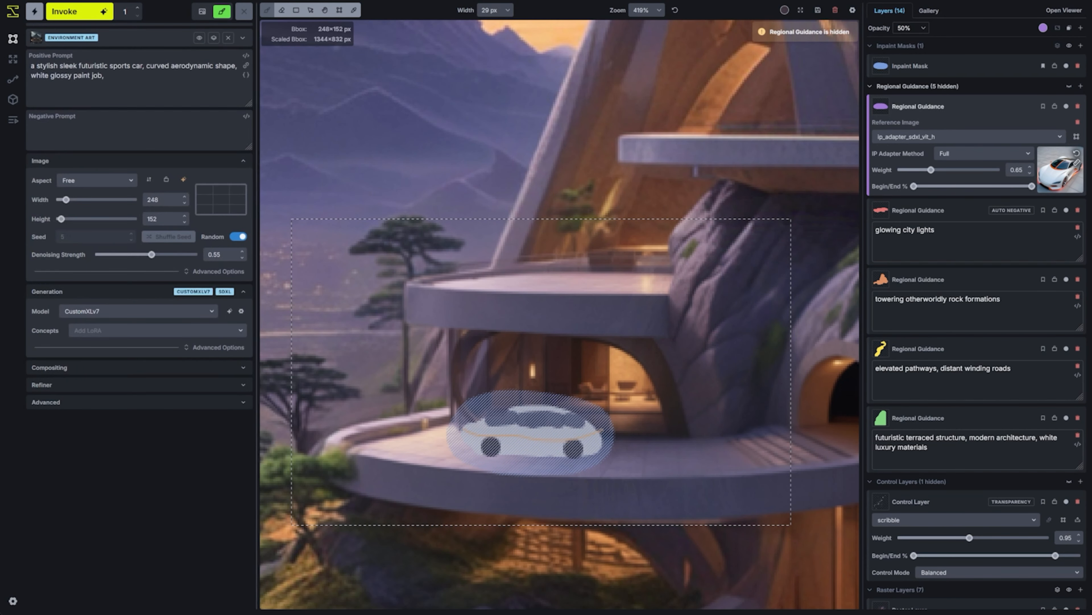
pyautogui.click(158, 84)
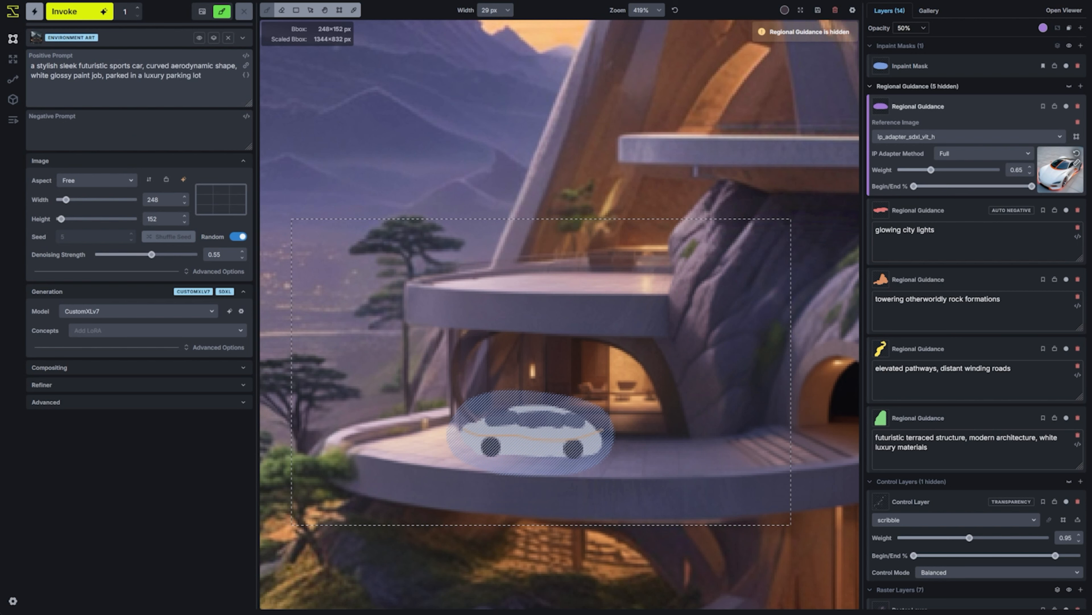
pyautogui.hotkey('ctrl', 'shift', 'Left')
pyautogui.hotkey('ctrl', 'shift', 'Left')
pyautogui.write('dri')
pyautogui.hotkey('ctrl', 'Return')
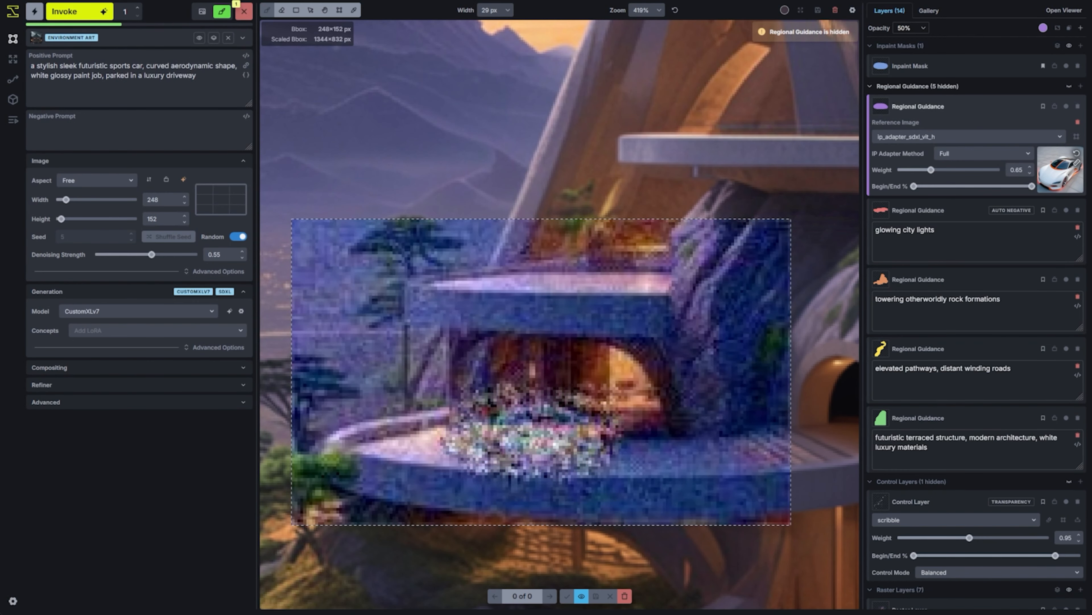
pyautogui.click(582, 595)
pyautogui.click(623, 597)
# Set the denoising strength to 0.45, then generate and accept the car on the terrace in two successive passes
pyautogui.moveTo(152, 254); pyautogui.dragTo(142, 254)
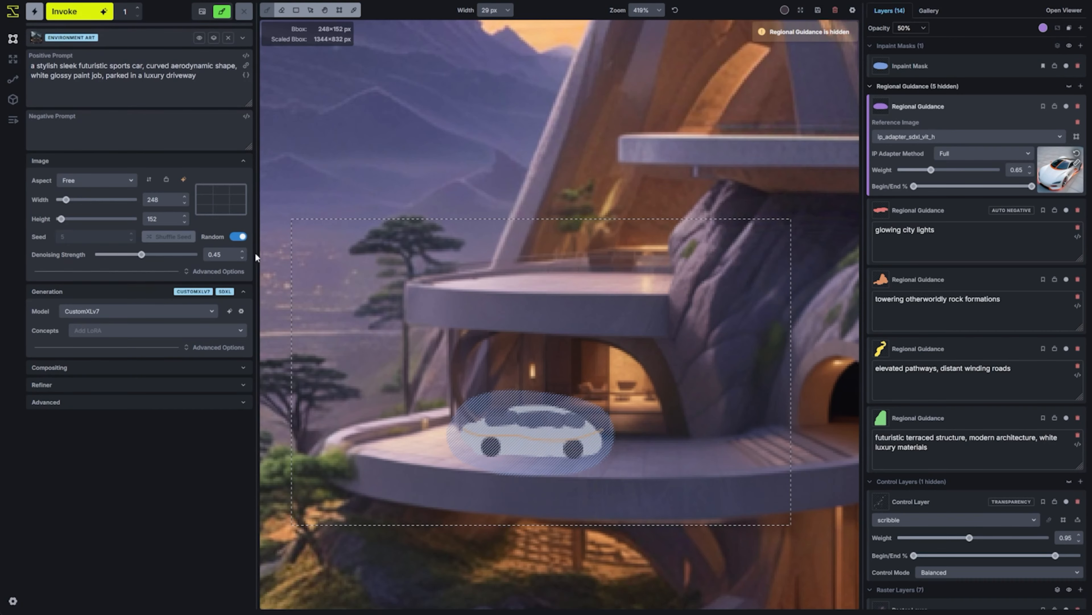
pyautogui.hotkey('ctrl', 'Return')
pyautogui.click(567, 596)
pyautogui.hotkey('ctrl', 'Return')
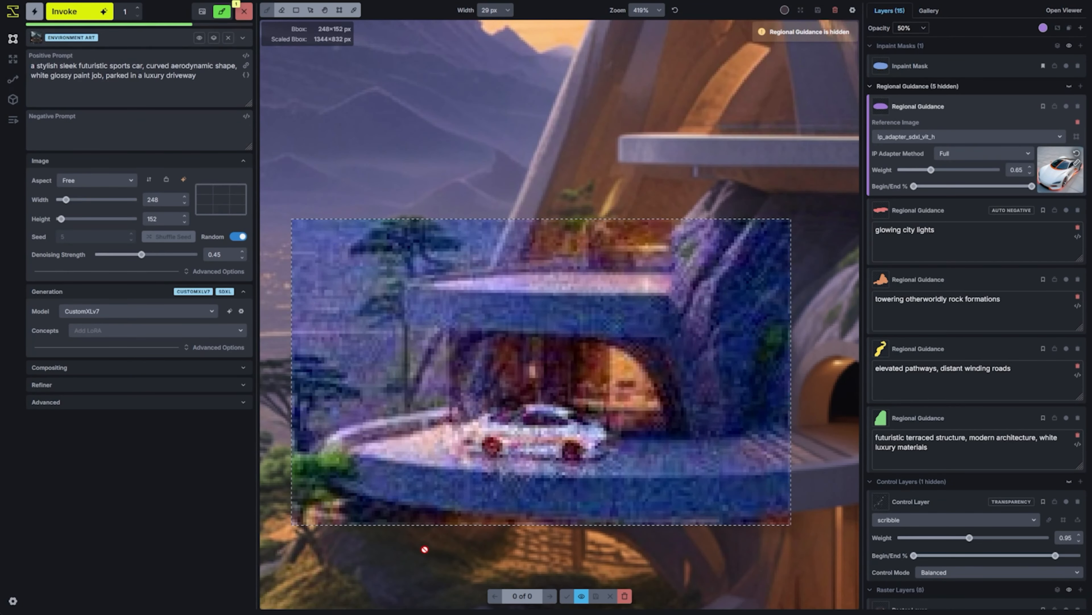
pyautogui.click(567, 596)
# Tighten the bounding box around the car to 120×88 px, and generate and accept another refinement
pyautogui.press('c')
pyautogui.moveTo(790, 218); pyautogui.dragTo(597, 315)
pyautogui.moveTo(501, 364); pyautogui.dragTo(565, 381)
pyautogui.moveTo(357, 542); pyautogui.dragTo(421, 509)
pyautogui.moveTo(538, 409); pyautogui.dragTo(505, 409)
pyautogui.click(95, 12)
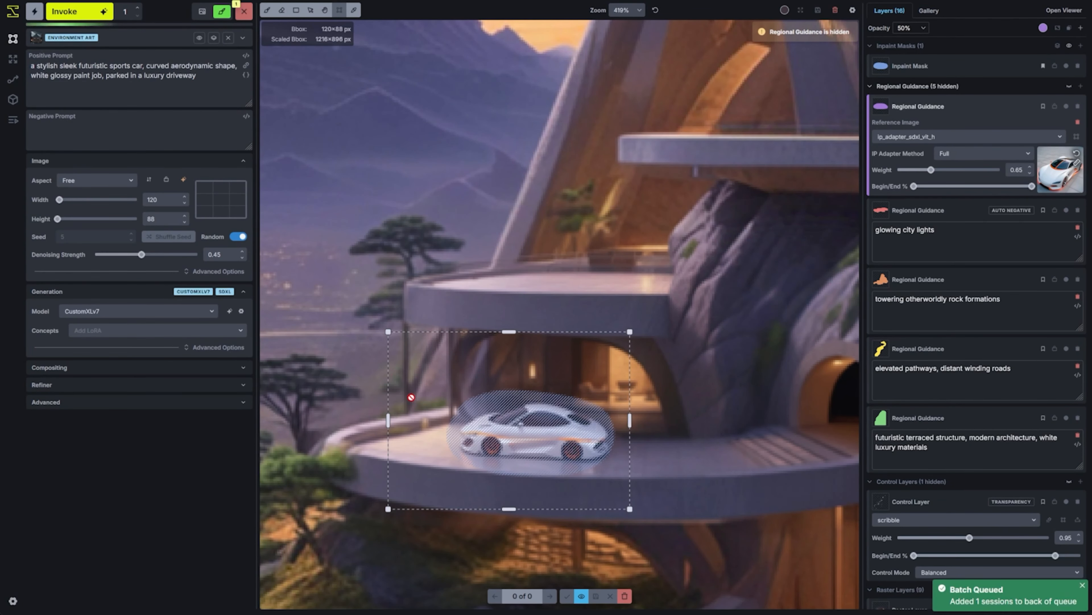
pyautogui.scroll(-6, 518, 458)
pyautogui.click(567, 596)
# Delete the inpaint mask and move the bounding box off the car to the terrace below the tunnel
pyautogui.scroll(-10, 645, 309)
pyautogui.click(1078, 66)
pyautogui.moveTo(621, 320); pyautogui.dragTo(605, 359)
pyautogui.press('space')
pyautogui.scroll(5, 663, 384)
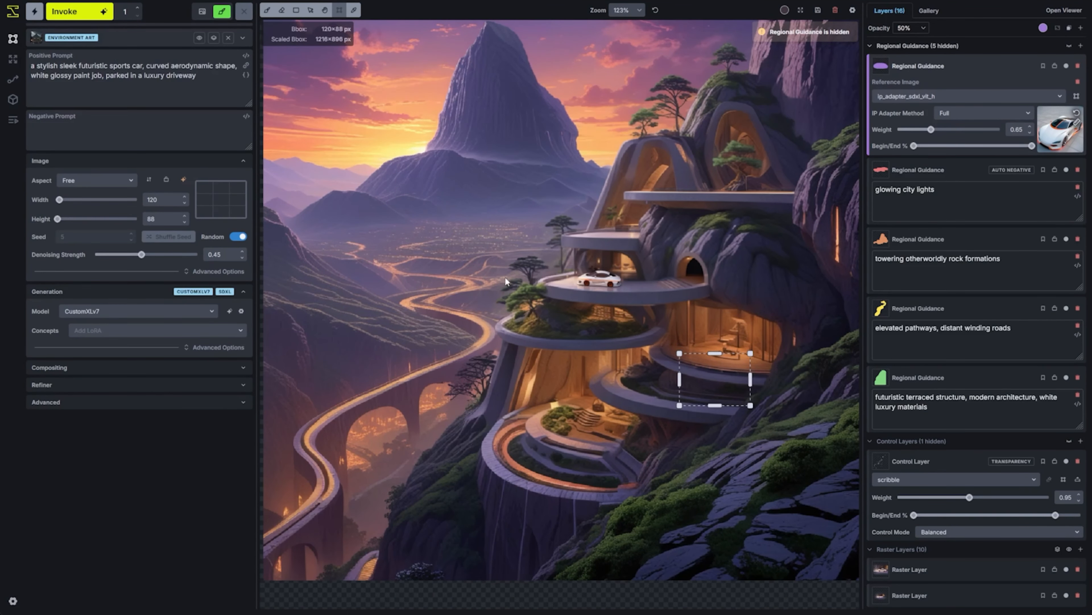
pyautogui.scroll(-3, 572, 321)
pyautogui.scroll(1, 555, 315)
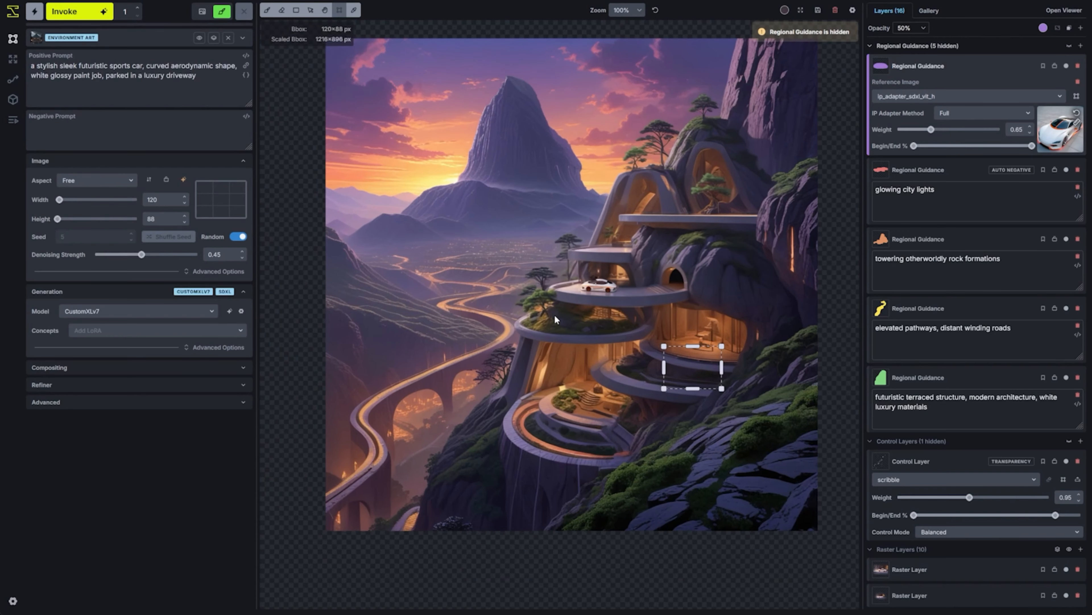
pyautogui.press('space')
pyautogui.moveTo(555, 315); pyautogui.dragTo(531, 343)
pyautogui.scroll(1, 532, 343)
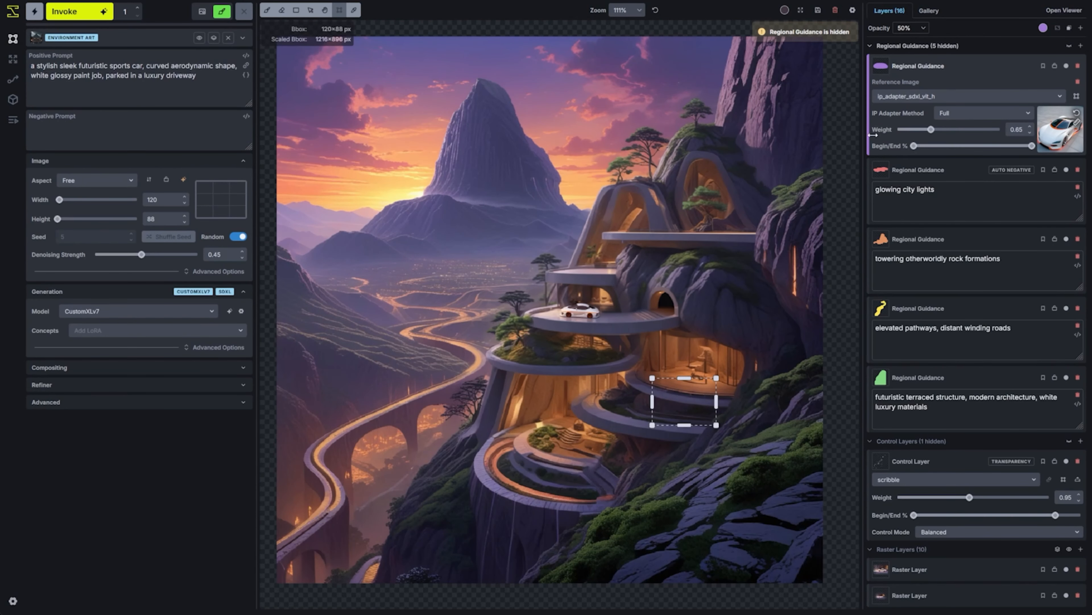
# Save the canvas to the gallery and send the saved 1024×1024 image to Upscale
pyautogui.click(818, 11)
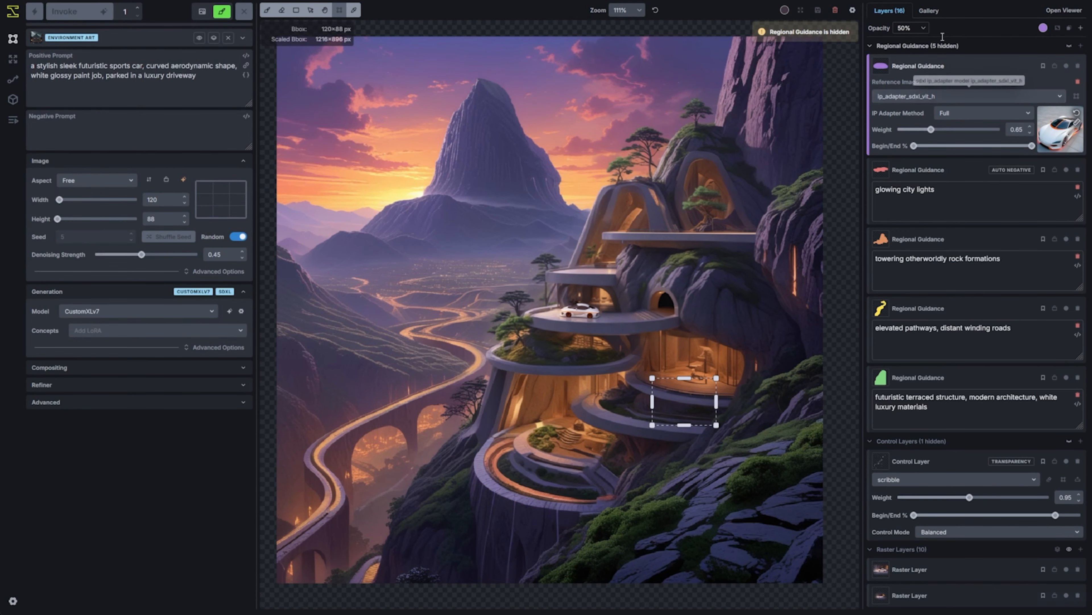
pyautogui.click(1022, 165)
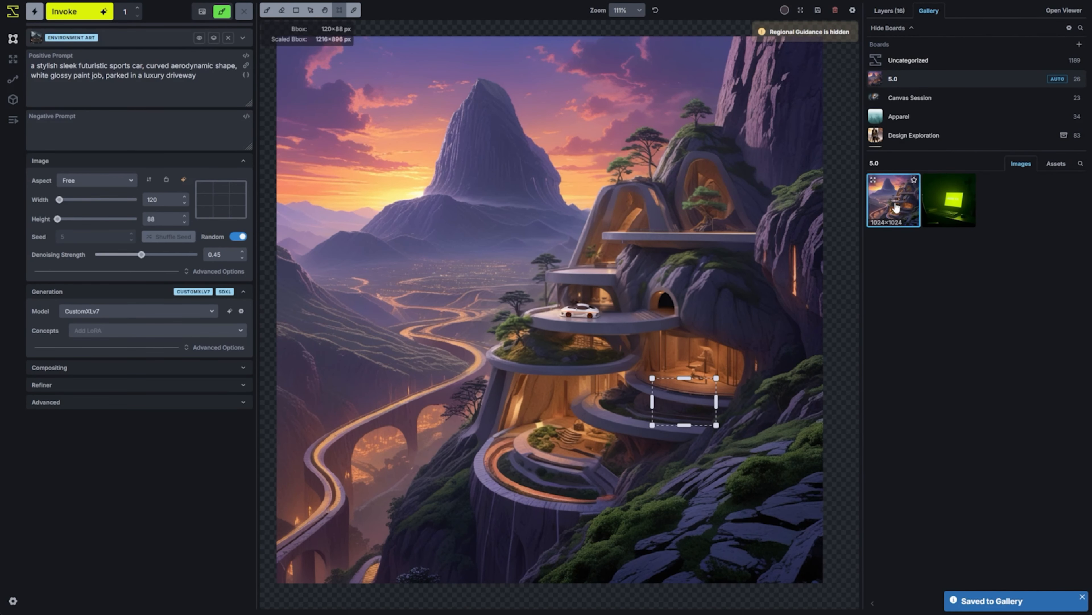
pyautogui.rightClick(896, 208)
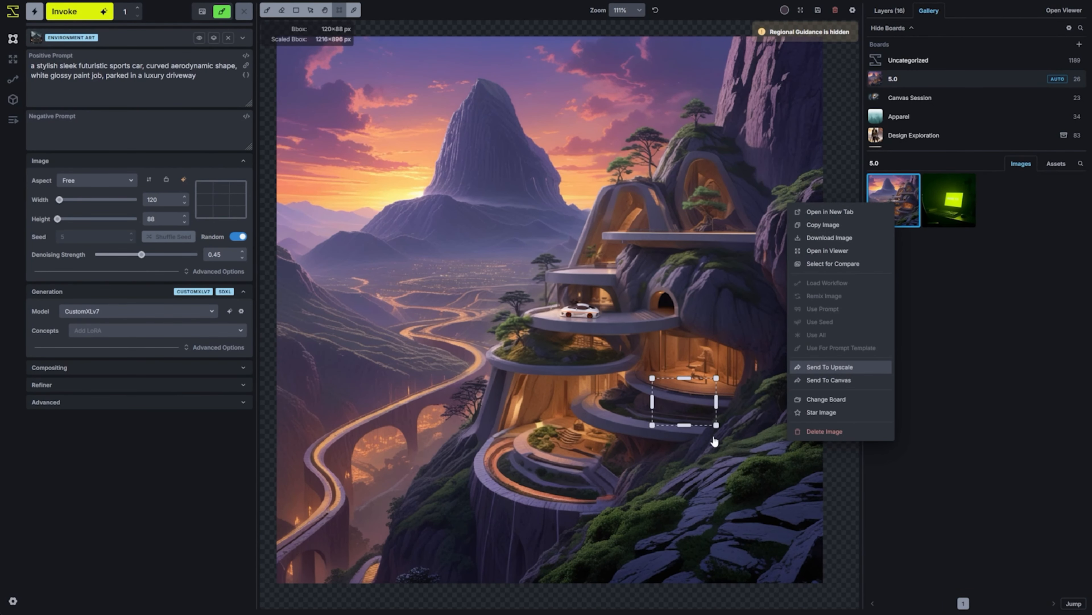
pyautogui.click(830, 367)
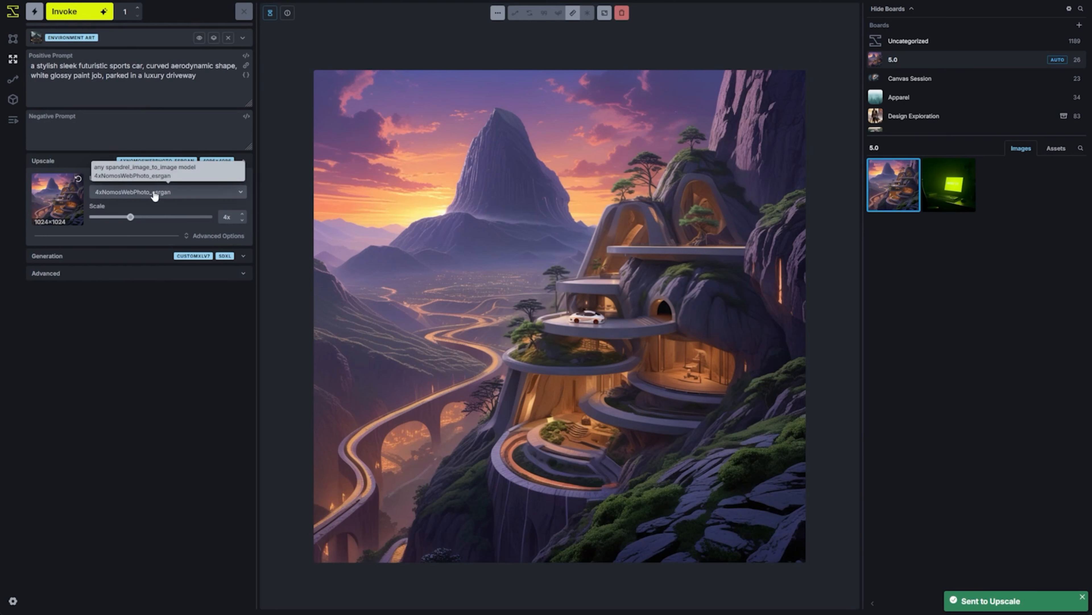
# Replace the car prompt with the original scene description starting "futuristic terraced structure built into a mountain at dusk, twilight hues"
pyautogui.click(155, 193)
pyautogui.click(121, 217)
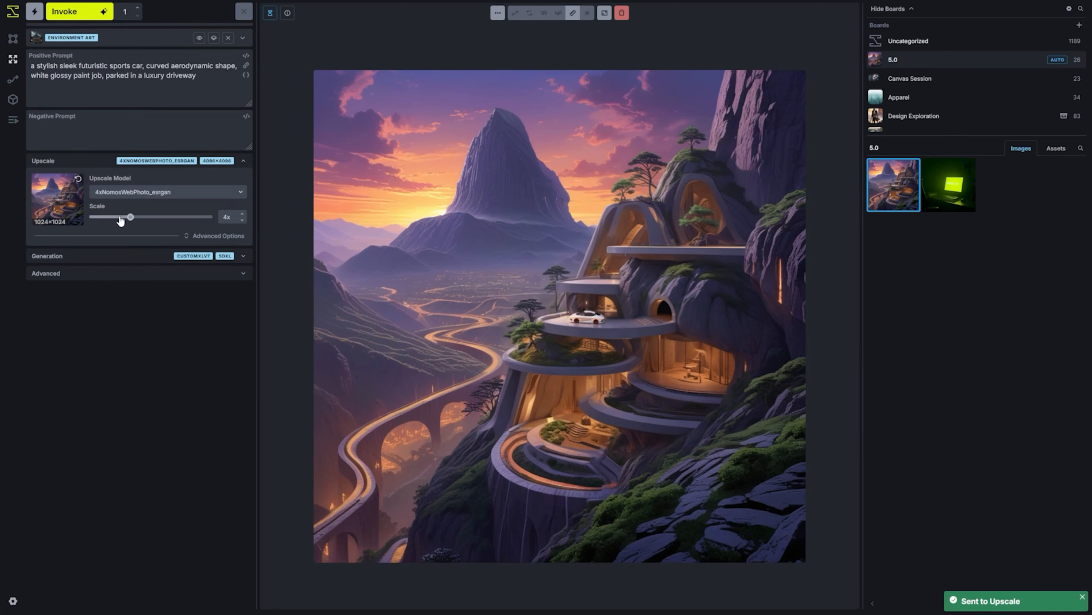
pyautogui.click(60, 79)
pyautogui.hotkey('ctrl', 'a')
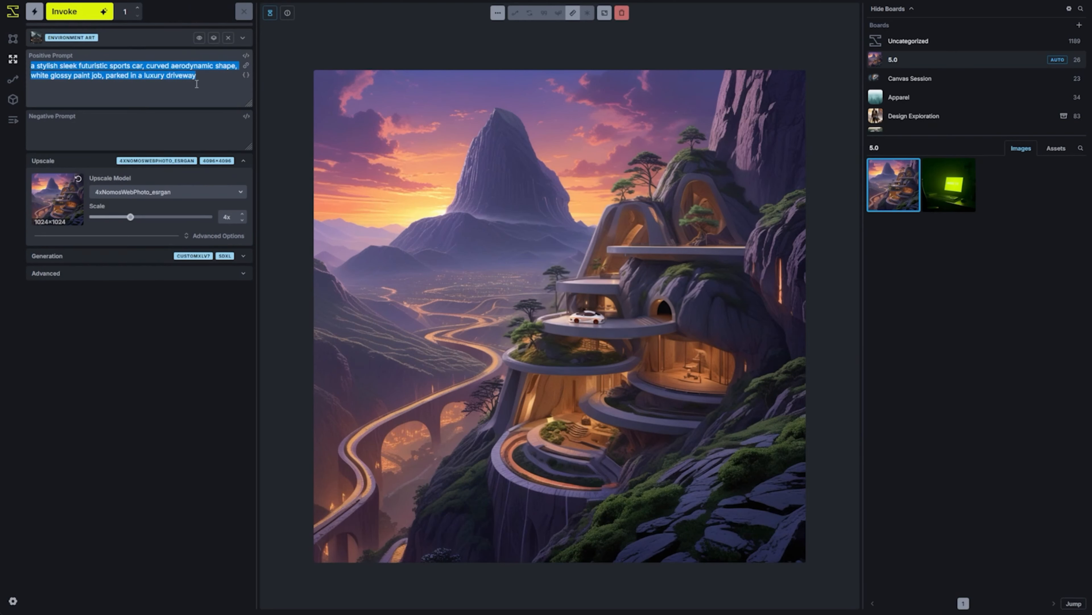
pyautogui.write('futuristic terraced structure built into a mountain at dusk, twilight hues, lush greenery illuminated by soft glowing lights, multiple levels, pathways, vast mountain range, distant winding roads, glowing city lights in the distance, towering otherworldly rock formations')
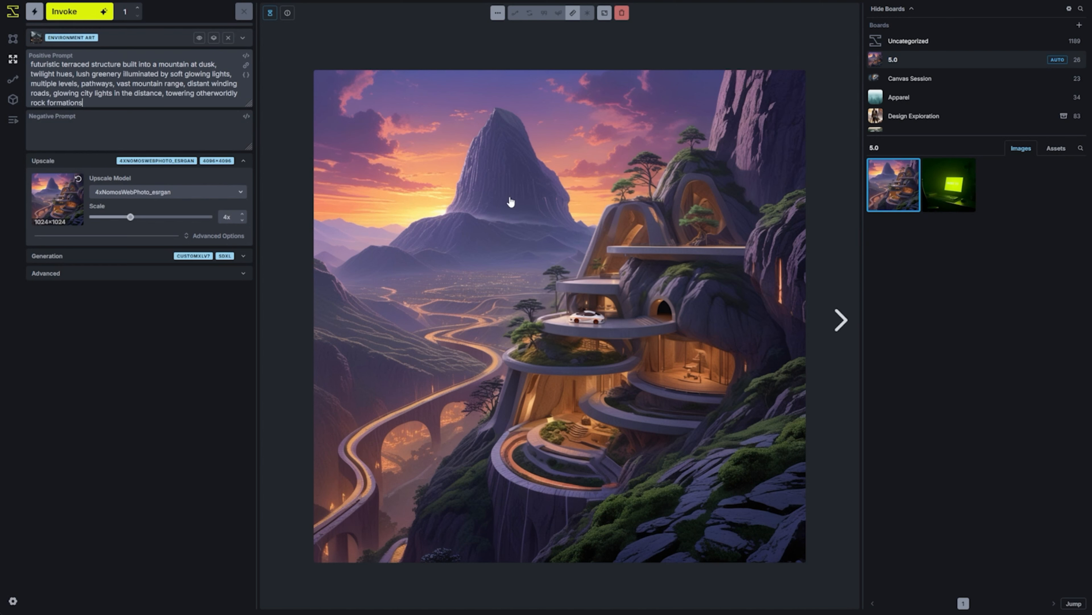
# Set the upscale factor to 2x and run the upscale of the mountain terrace image
pyautogui.click(201, 235)
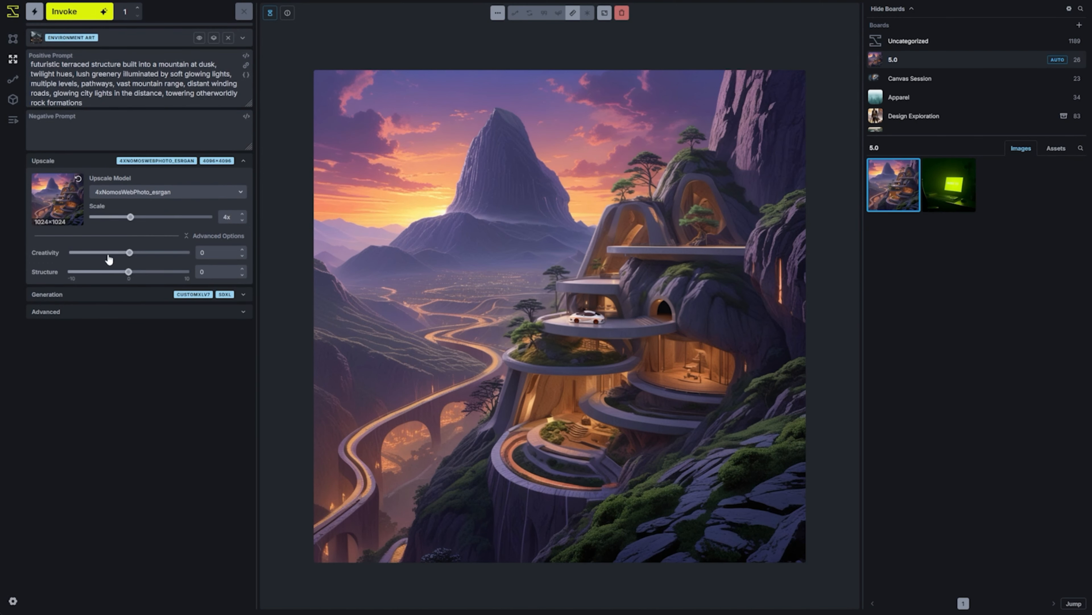
pyautogui.click(192, 237)
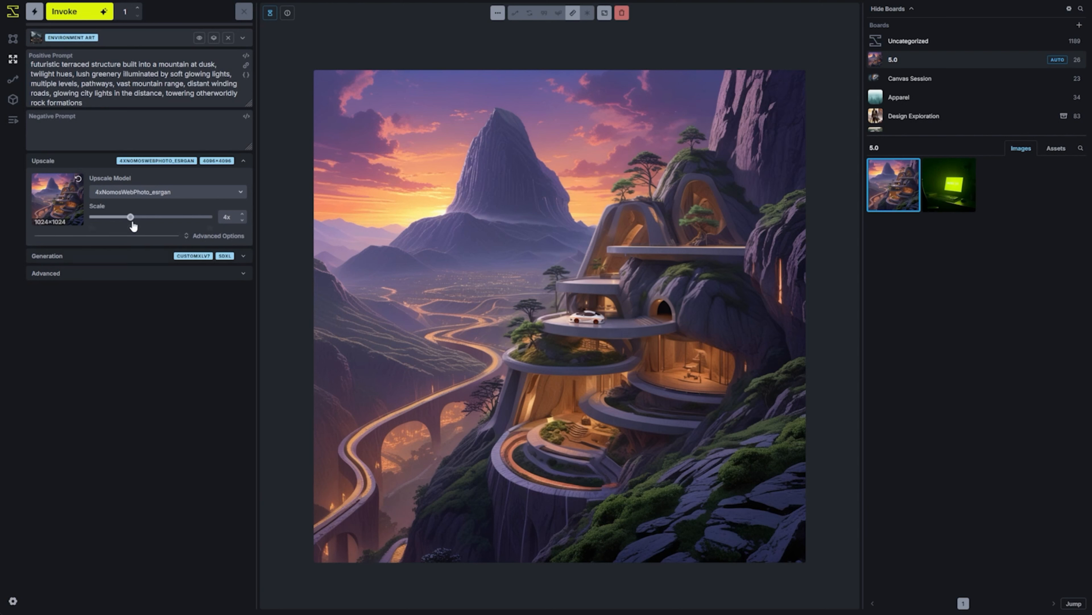
pyautogui.moveTo(130, 217); pyautogui.dragTo(89, 218)
pyautogui.click(76, 10)
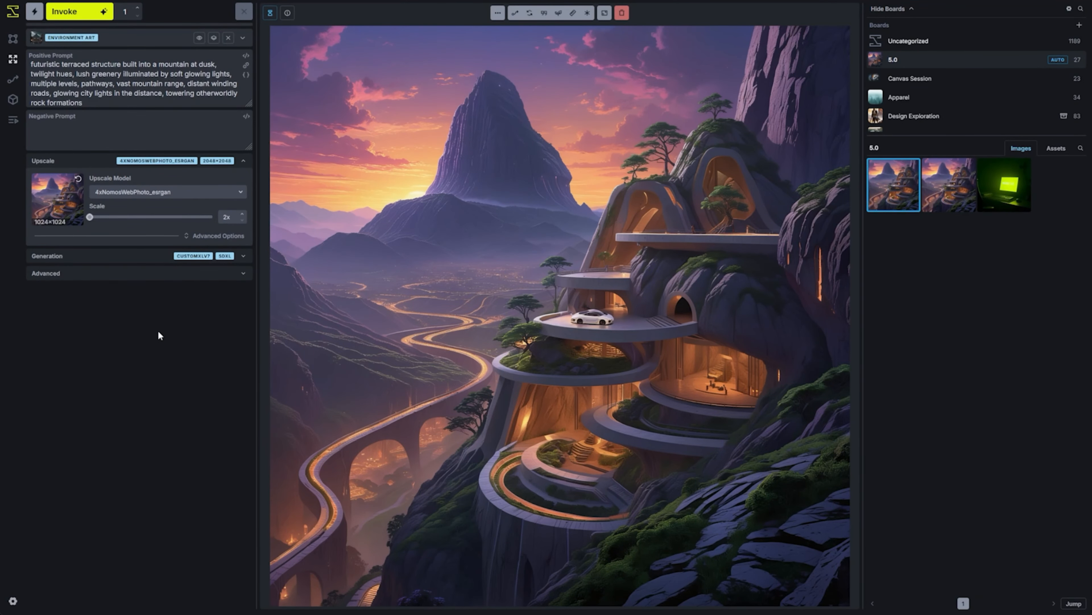
# Compare the upscaled image with the original using the comparison slider, and exit the comparison
pyautogui.keyDown('alt'); pyautogui.click(942, 206); pyautogui.keyUp('alt')
pyautogui.moveTo(561, 330); pyautogui.dragTo(342, 348)
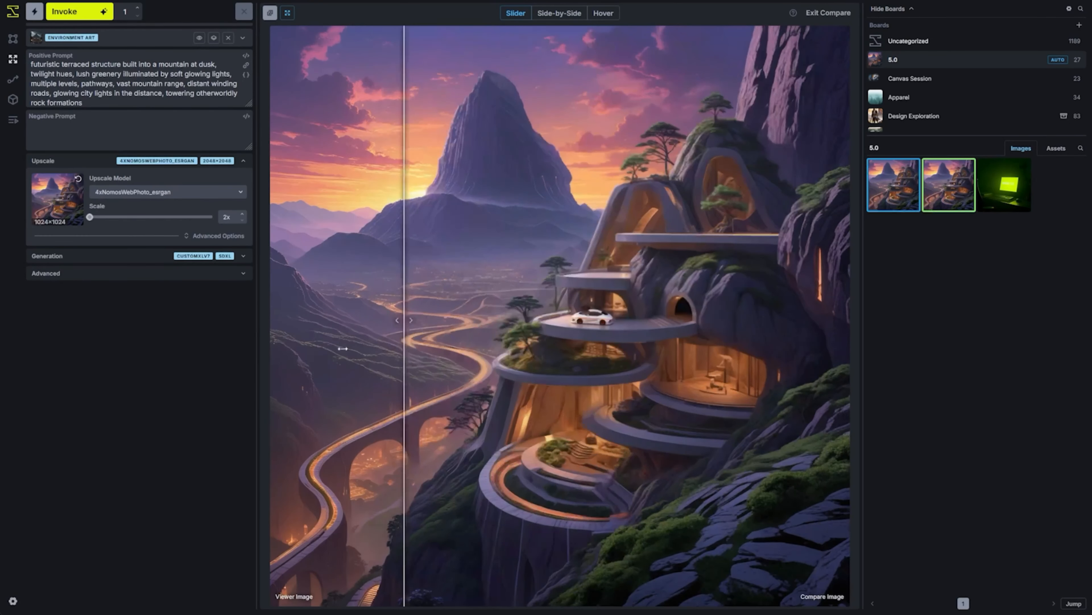
pyautogui.press('Escape')
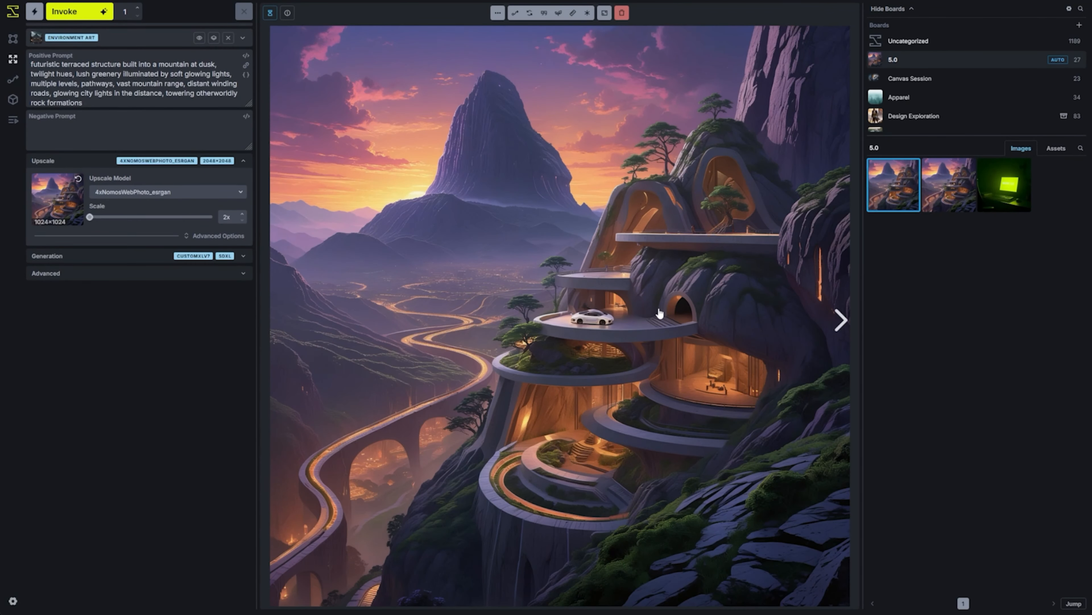